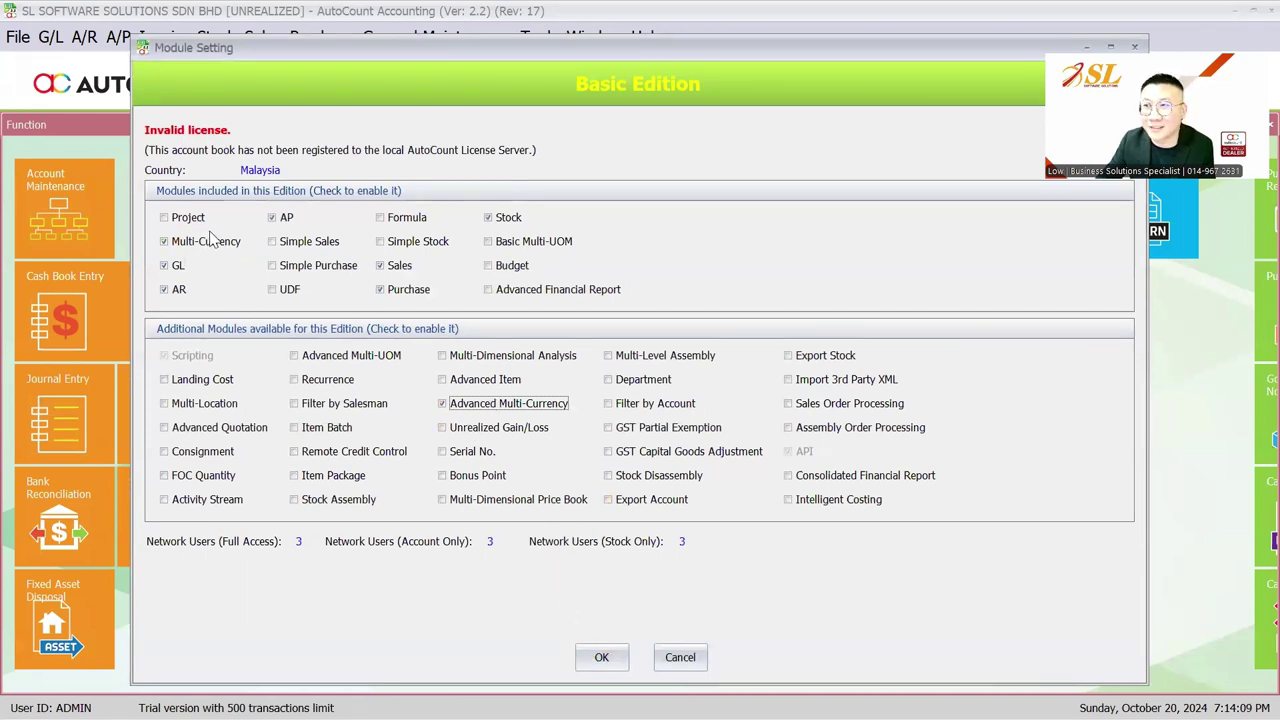
Save the module settings with Advanced Multi-Currency enabled.
left_click(601, 657)
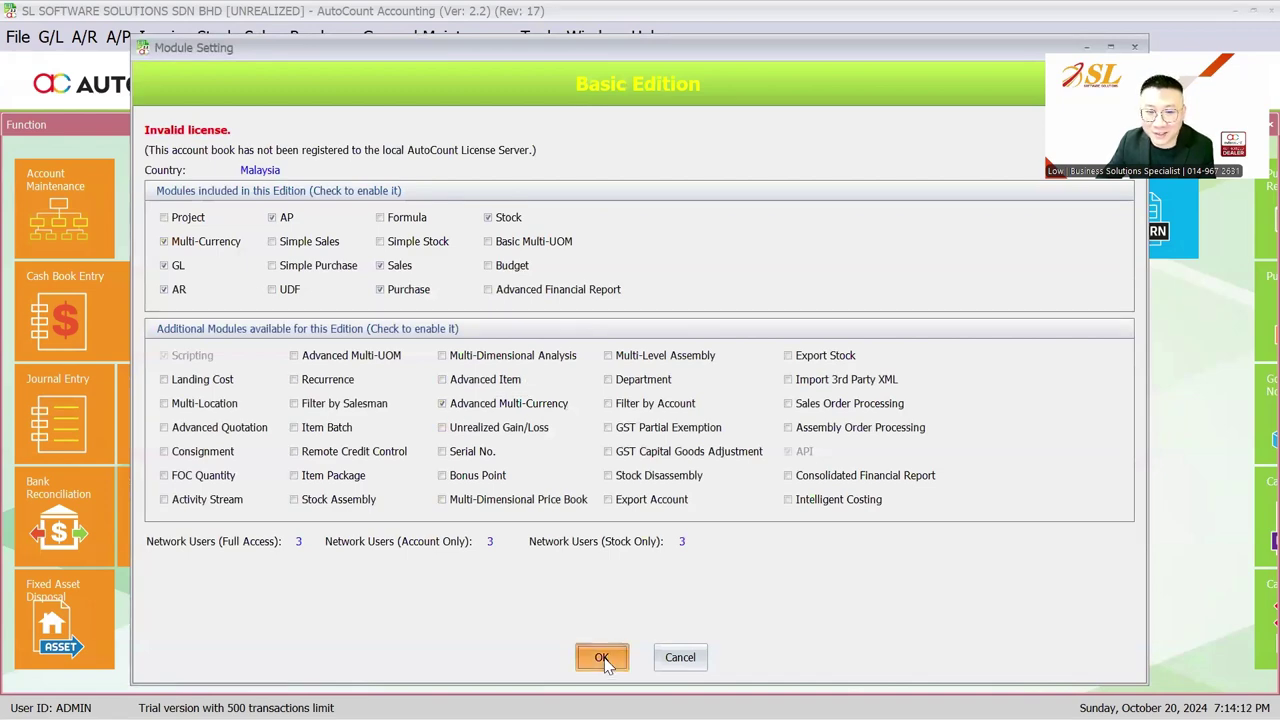
left_click(45, 38)
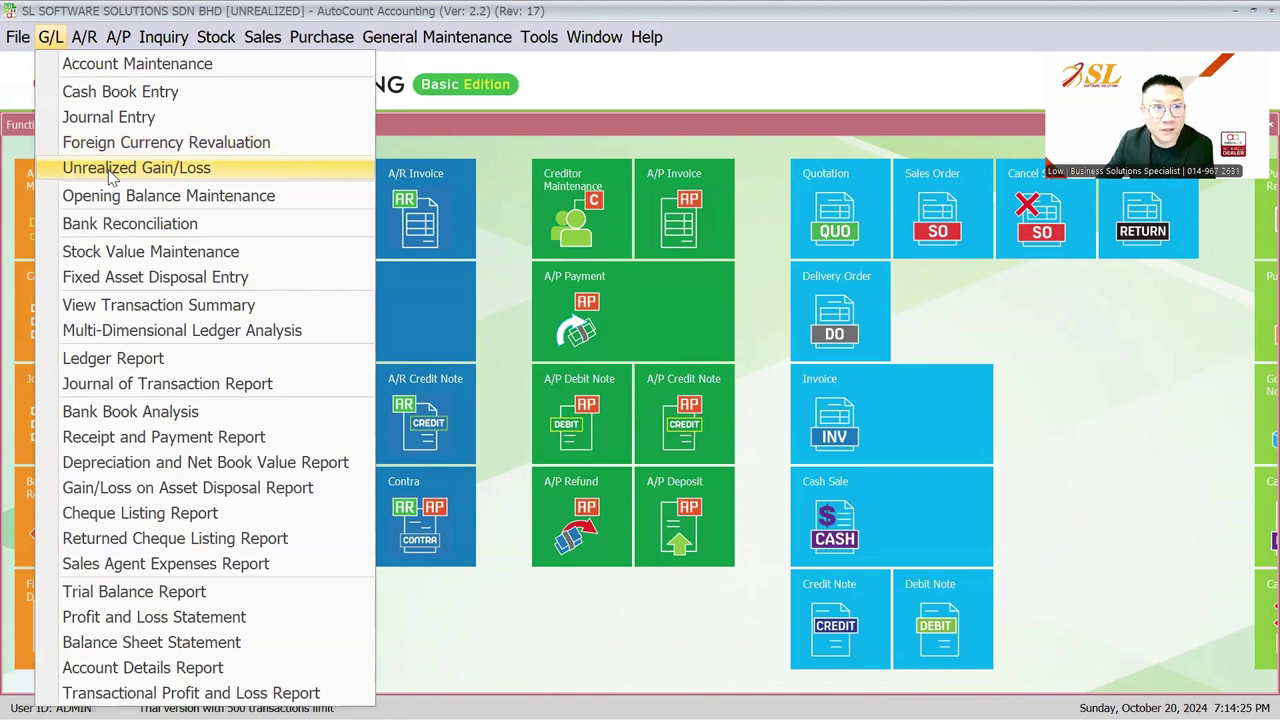
left_click(110, 170)
left_click(52, 168)
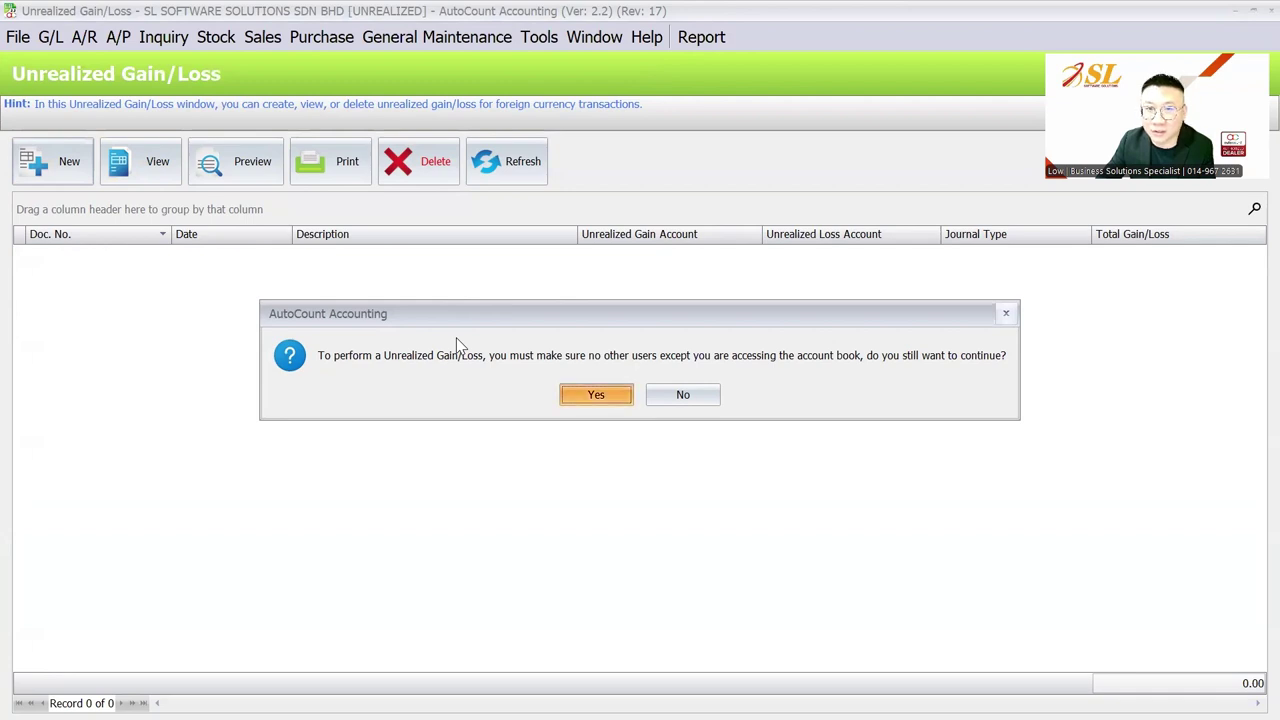
key("Return")
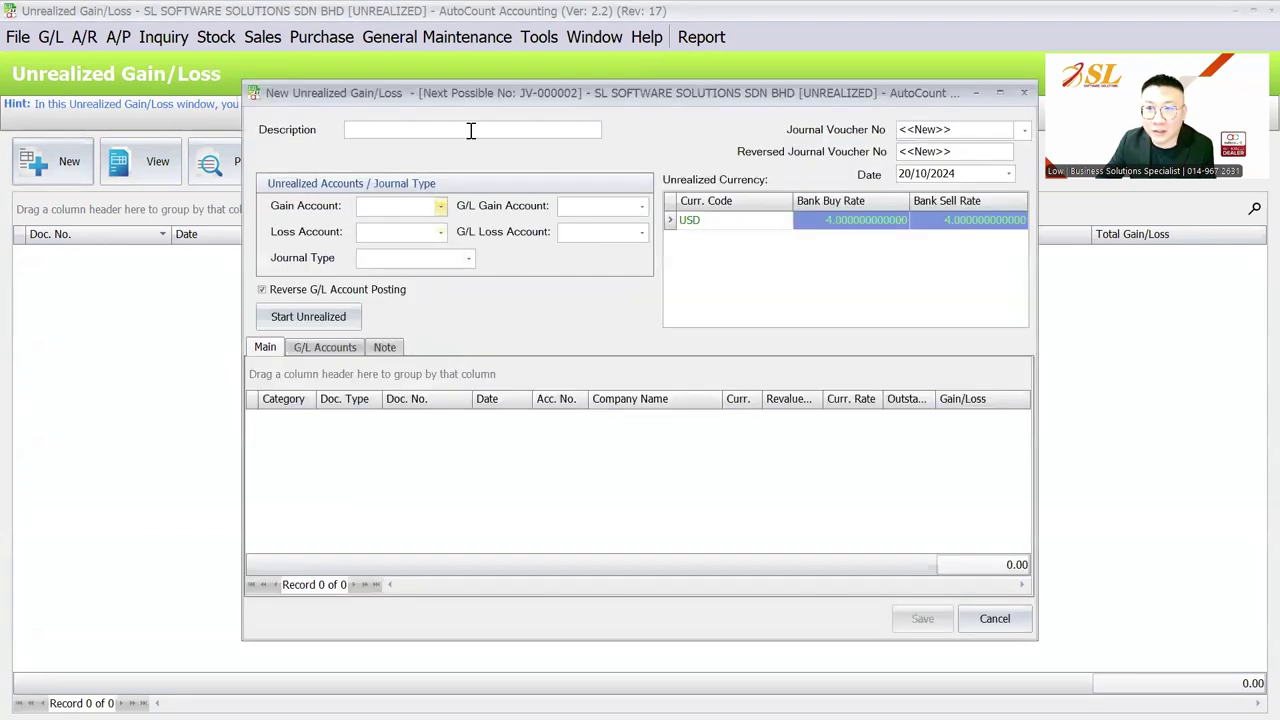
left_click(933, 130)
left_click_drag(963, 151, 733, 234)
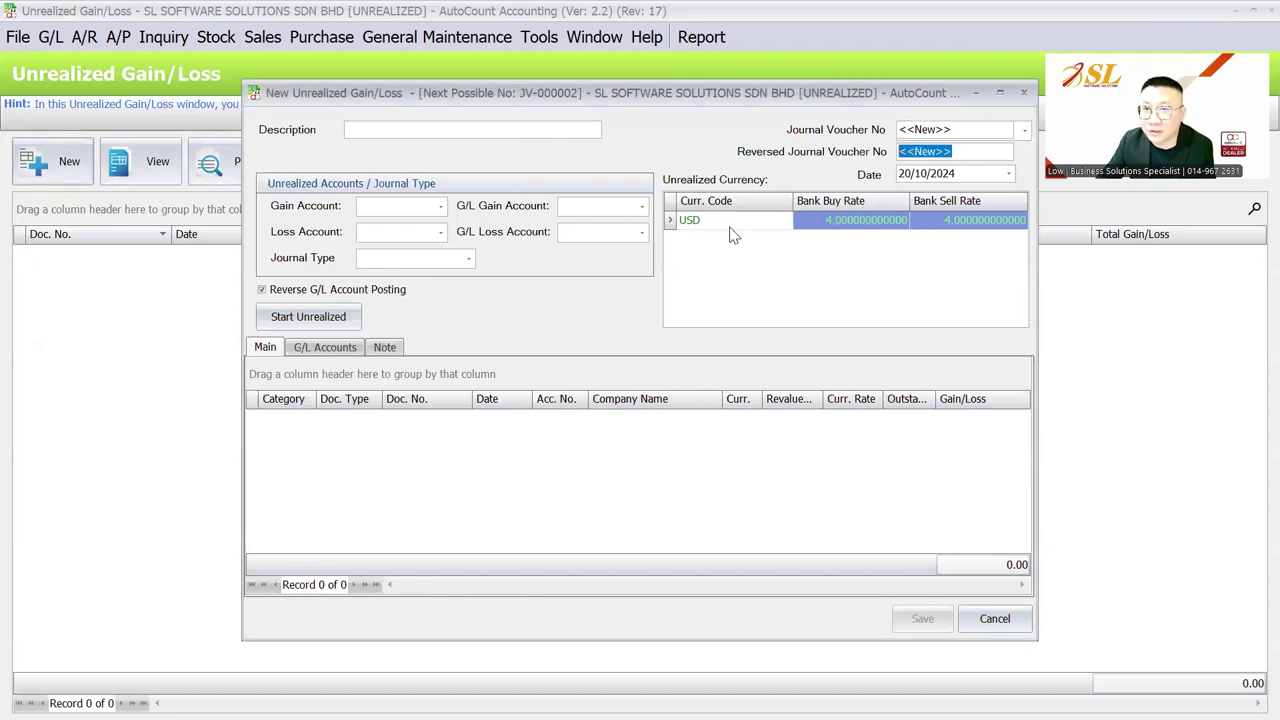
left_click(1024, 130)
left_click(1024, 130)
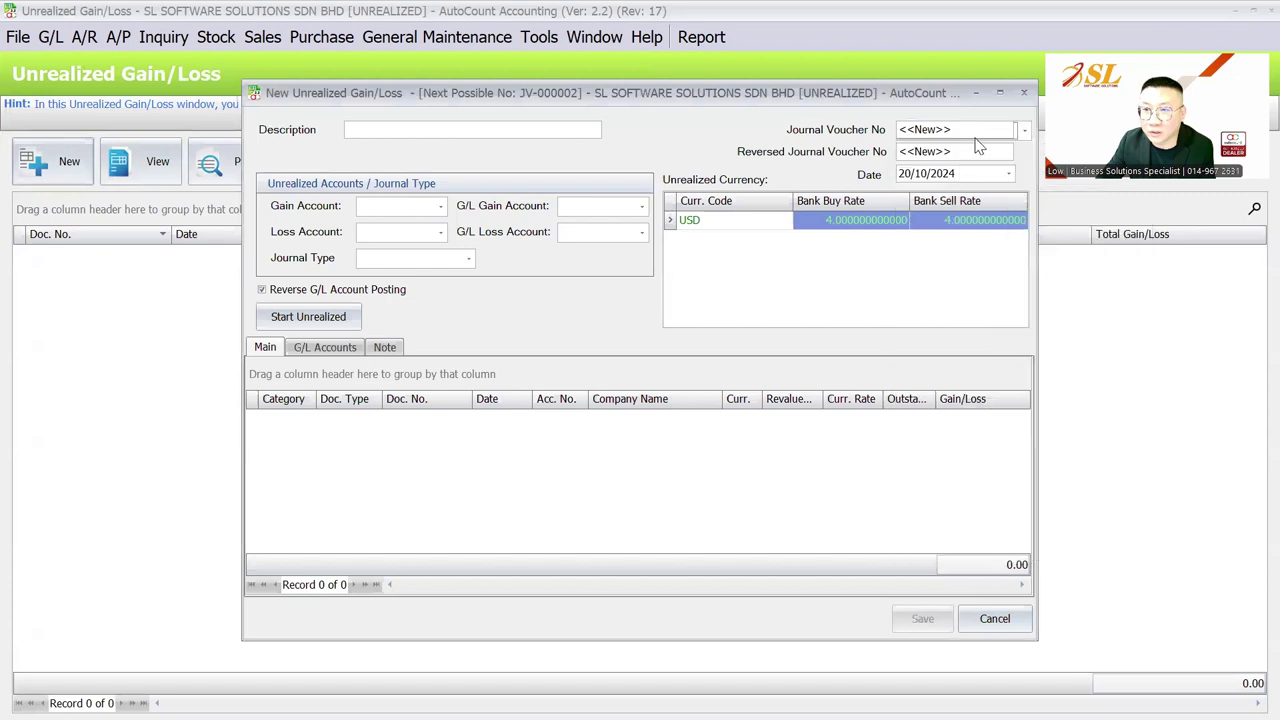
left_click(901, 173)
type("31")
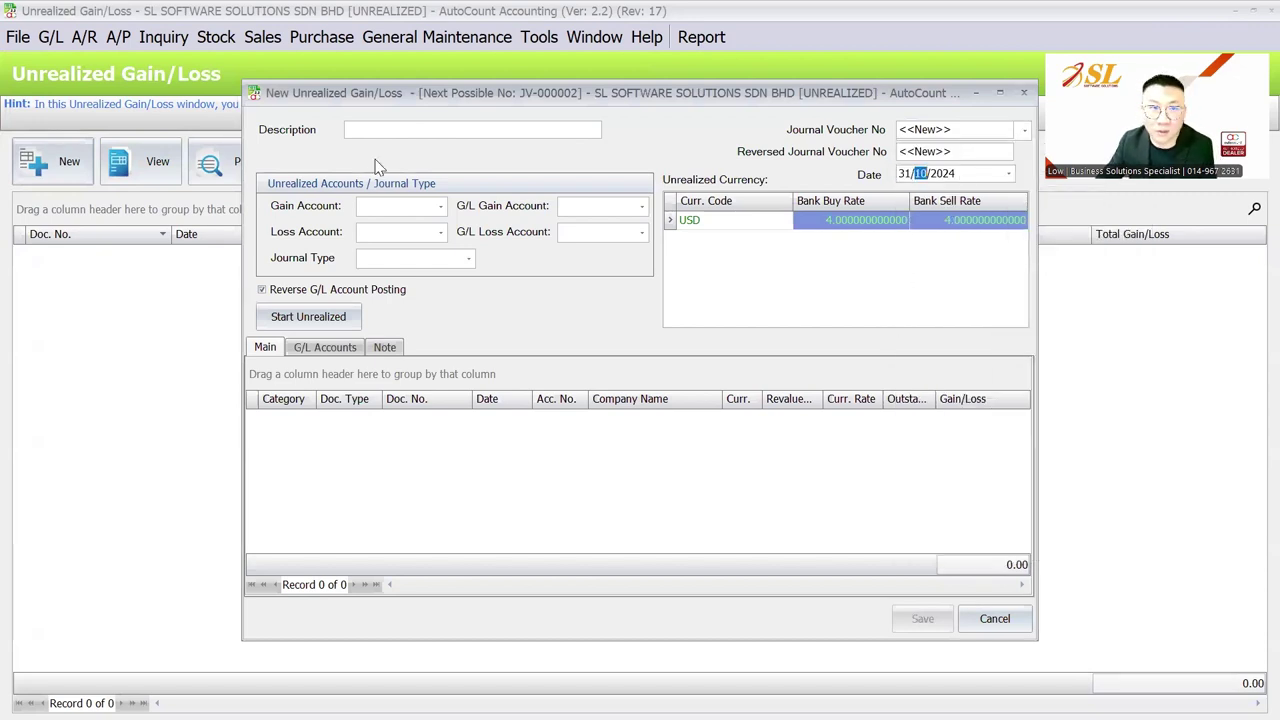
left_click(403, 130)
type("FOREIGN CURRENCY REVALUATION - OCT 2024")
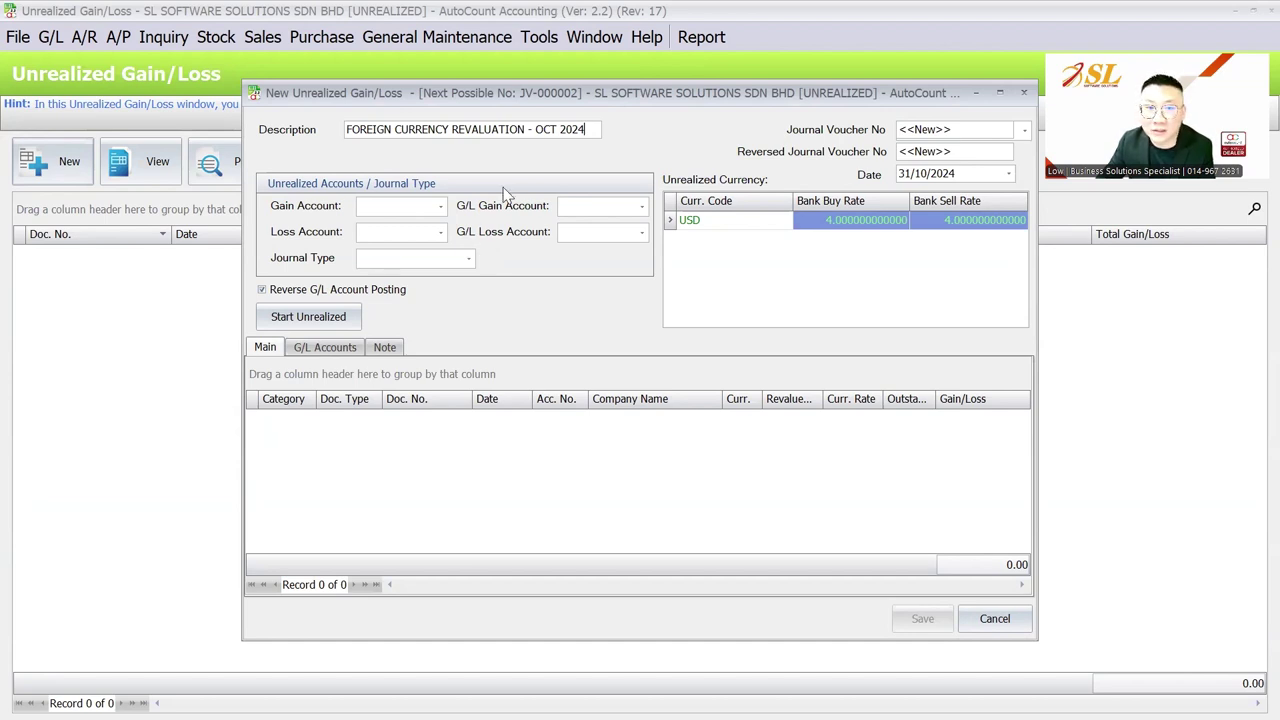
left_click(376, 293)
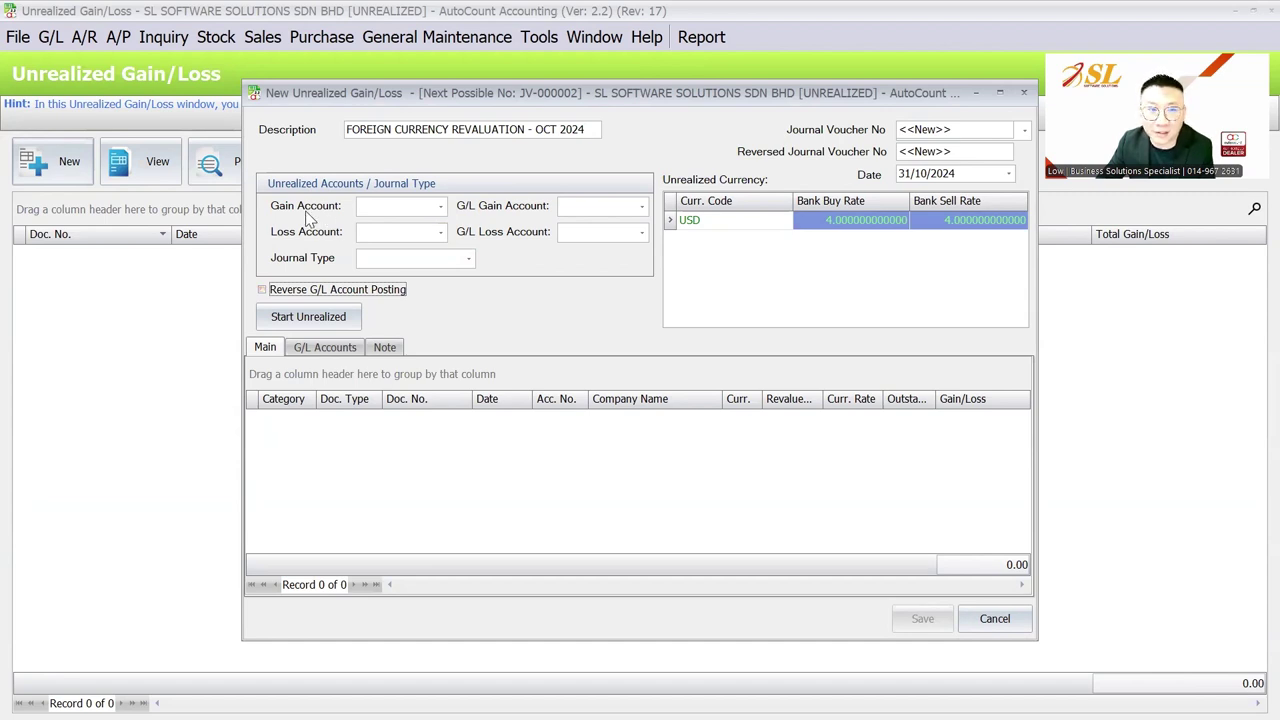
left_click(404, 204)
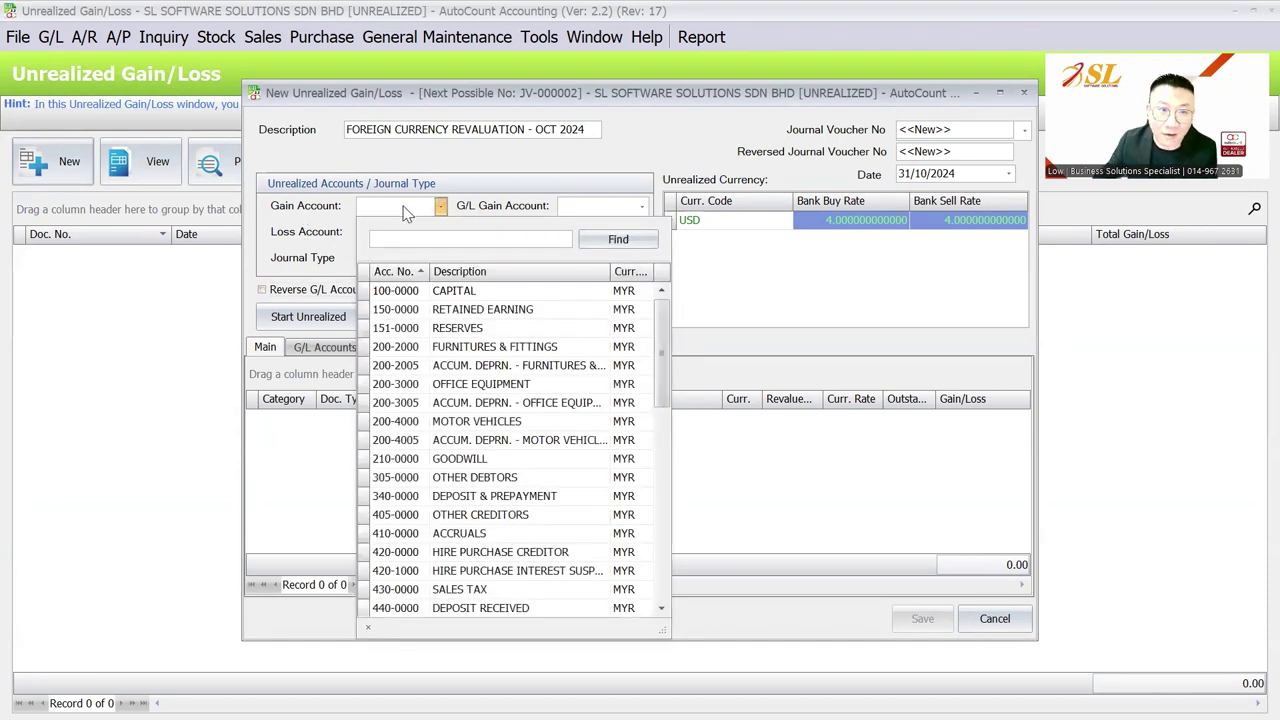
left_click(305, 238)
left_click(1024, 93)
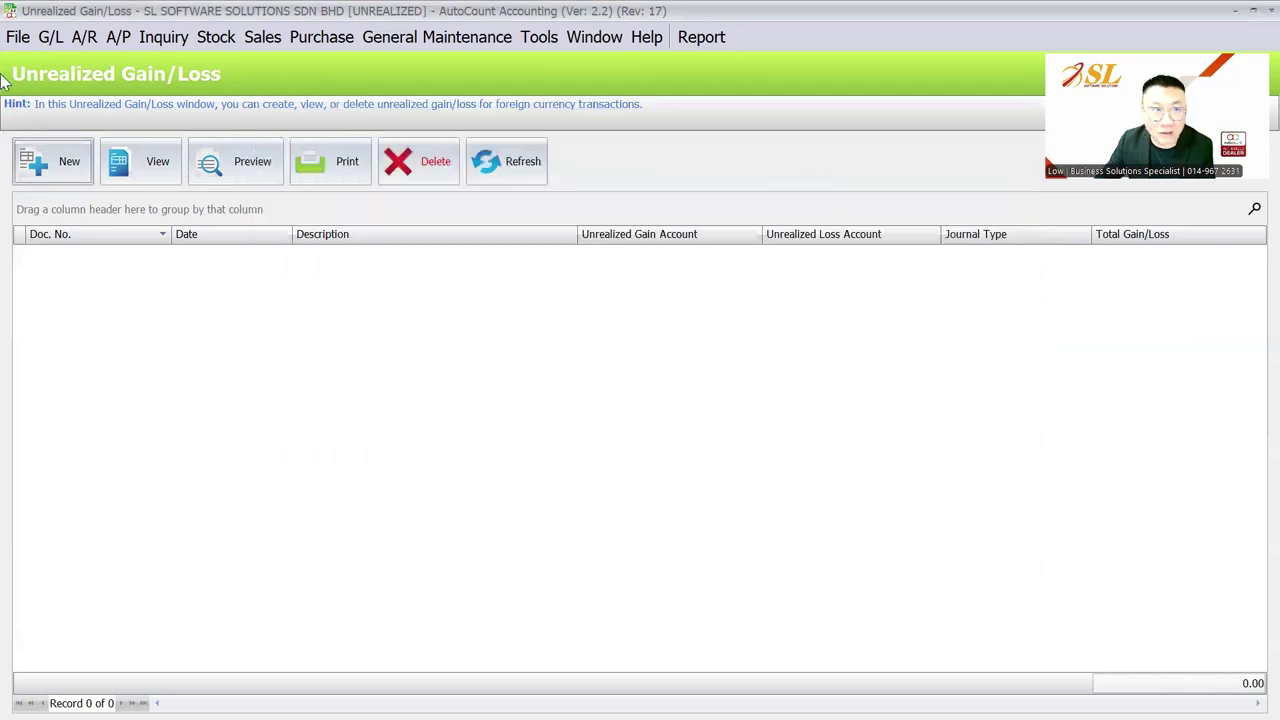
Examine the realized and unrealized gain on foreign exchange accounts under Other Incomes in Account Maintenance.
left_click(50, 37)
left_click(56, 60)
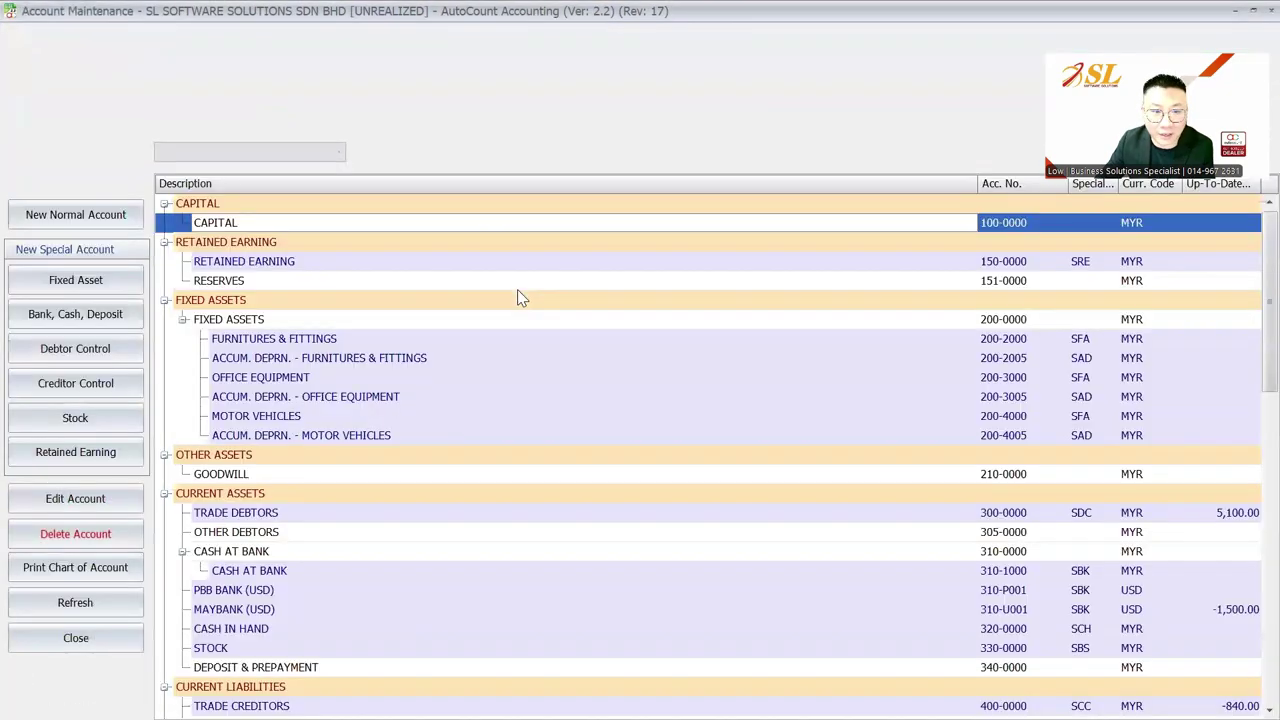
scroll(517, 294, "down", 5)
scroll(385, 331, "down", 2)
scroll(386, 330, "down", 8)
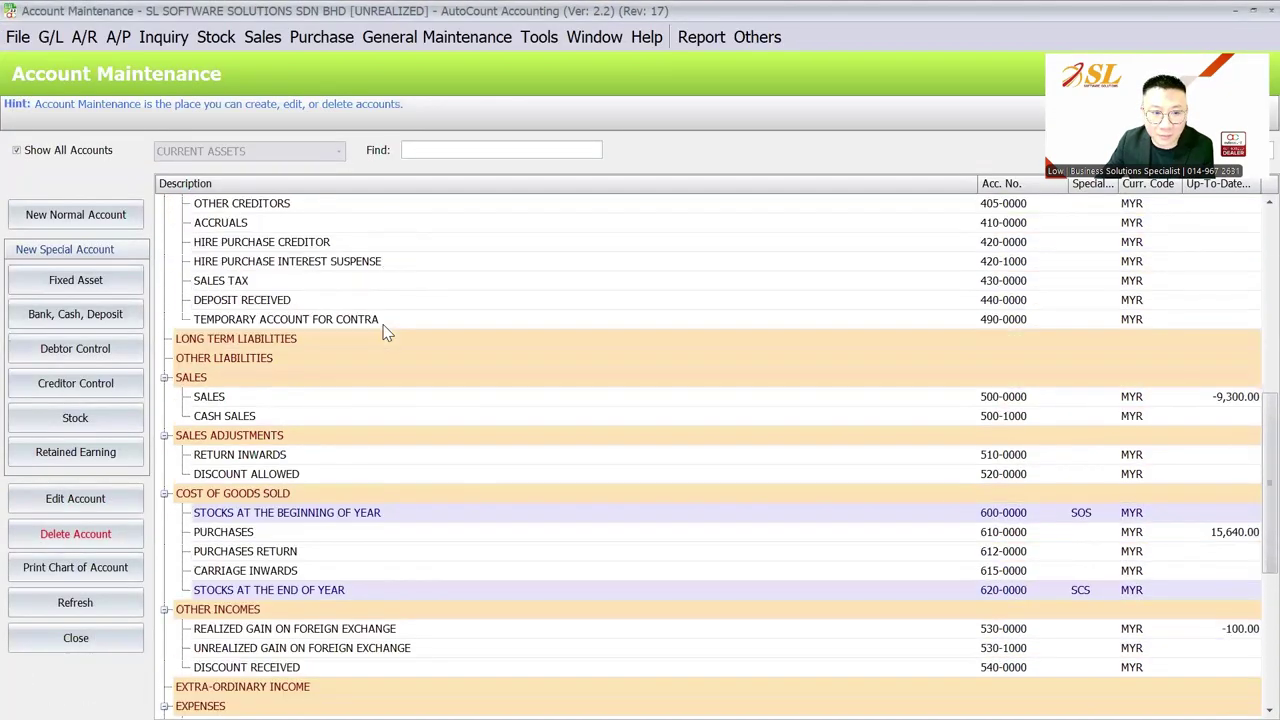
left_click(287, 284)
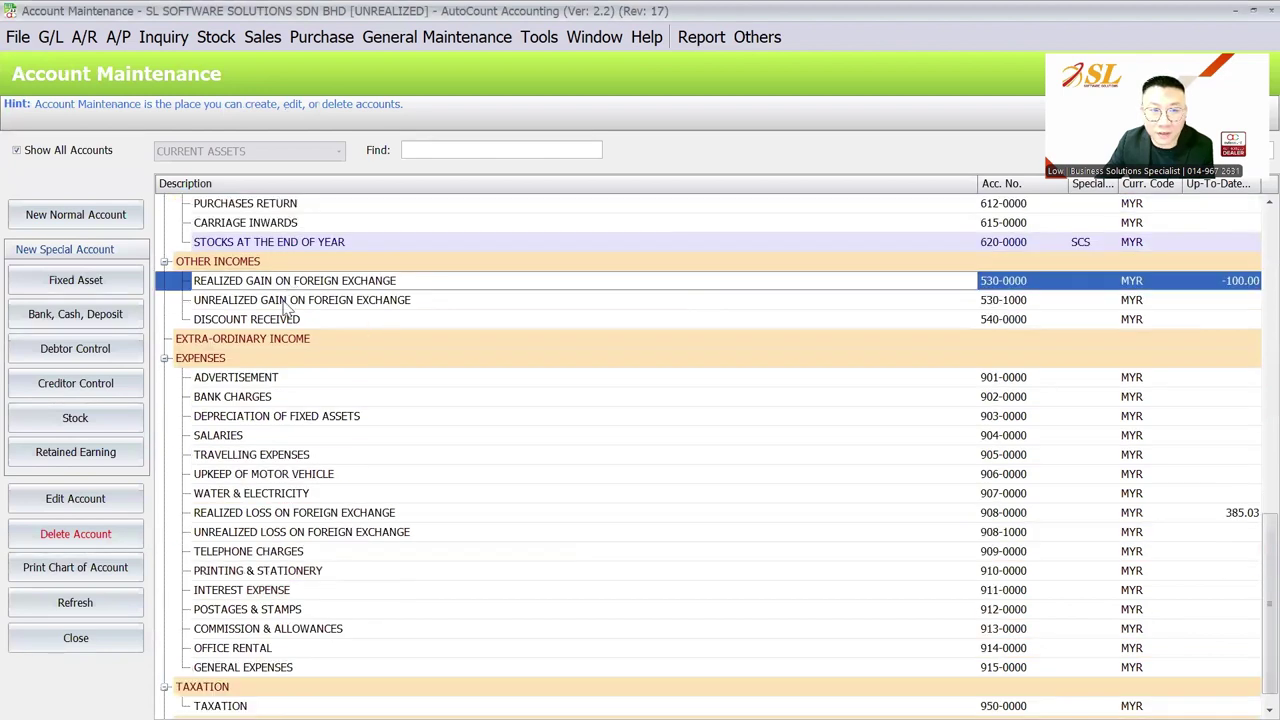
left_click(290, 303)
left_click(290, 287)
left_click(297, 299)
left_click(305, 283)
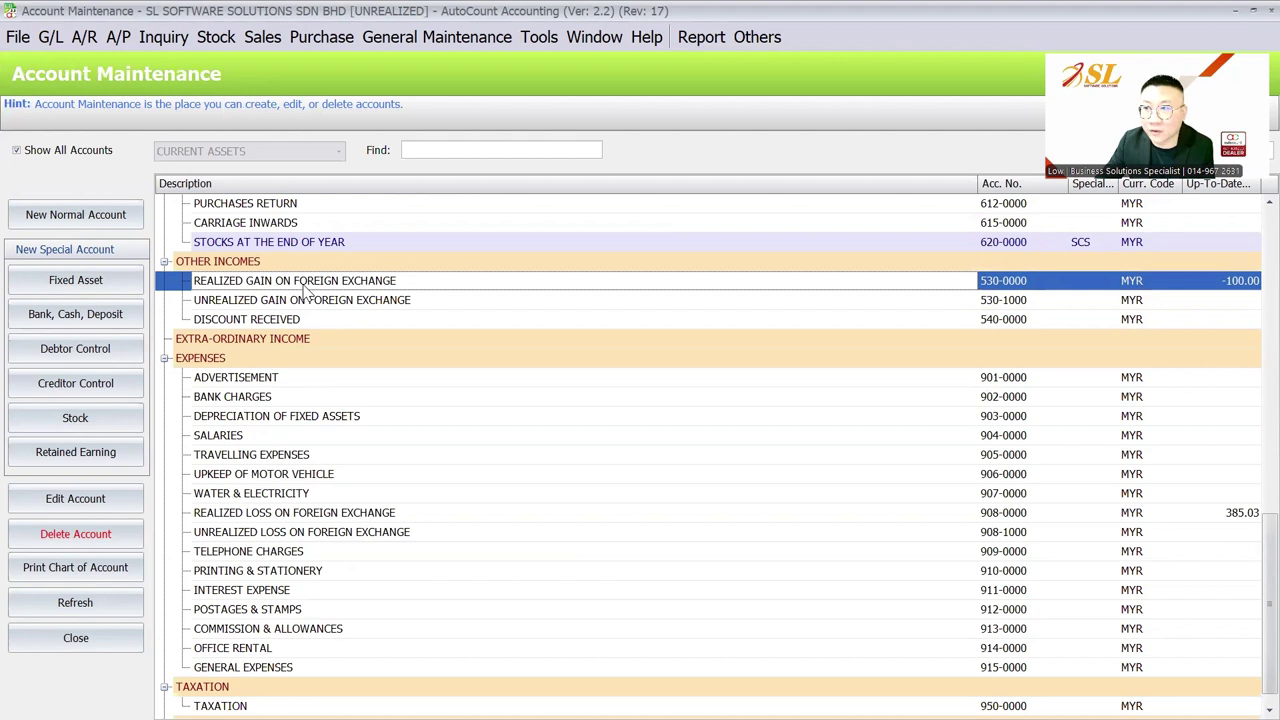
left_click(295, 303)
Compare the realized and unrealized foreign exchange loss accounts under Expenses with the matching gain accounts.
scroll(292, 311, "down", 1)
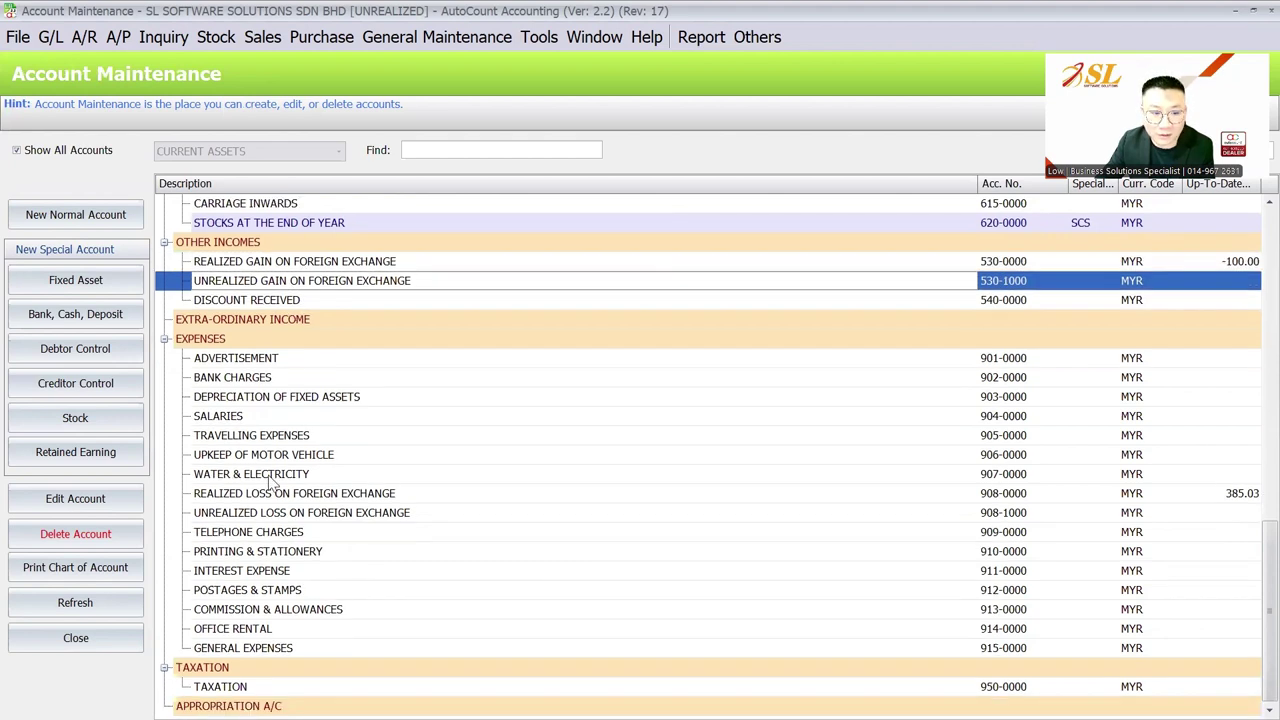
left_click(276, 495)
left_click(268, 515)
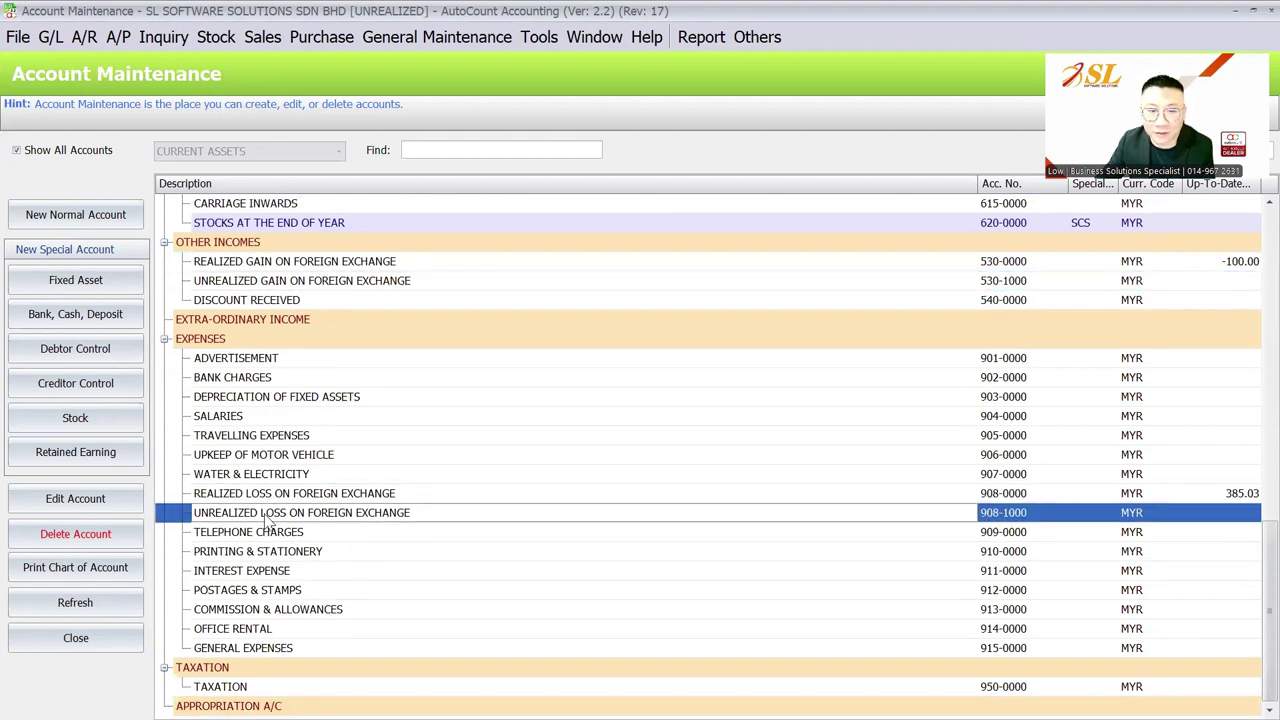
left_click(273, 500)
left_click(273, 508)
scroll(270, 517, "up", 1)
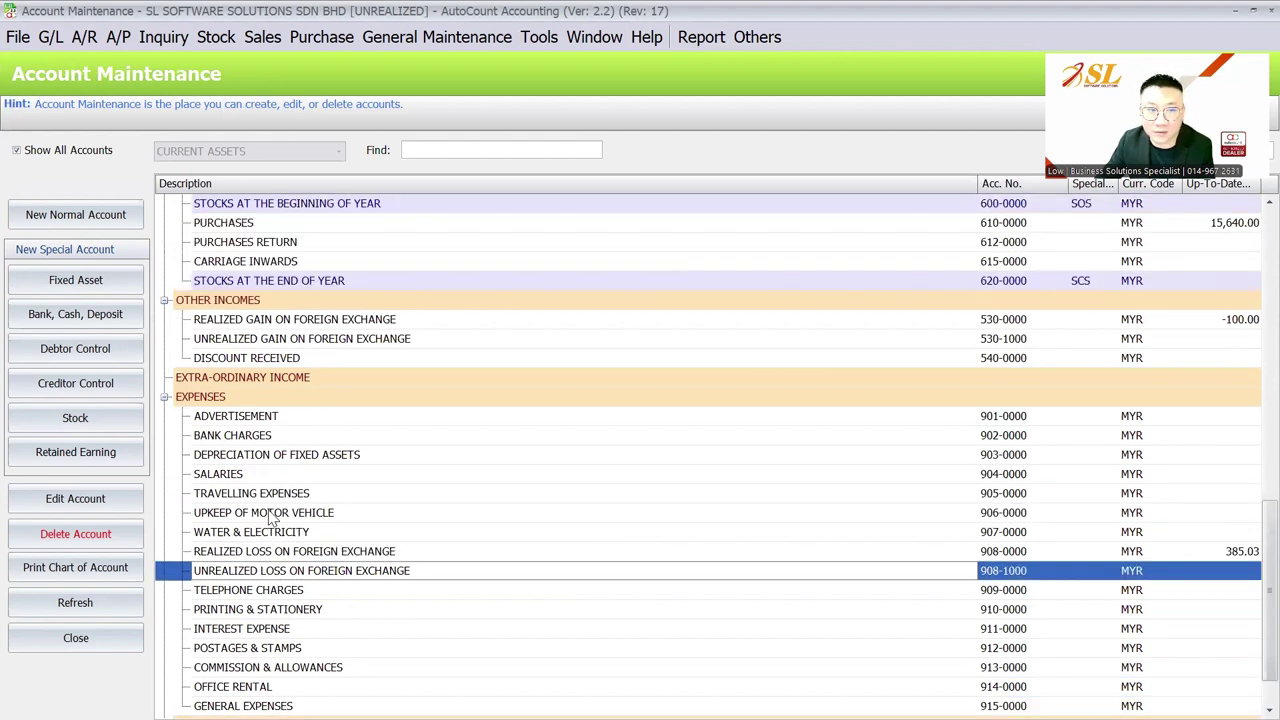
left_click(278, 320)
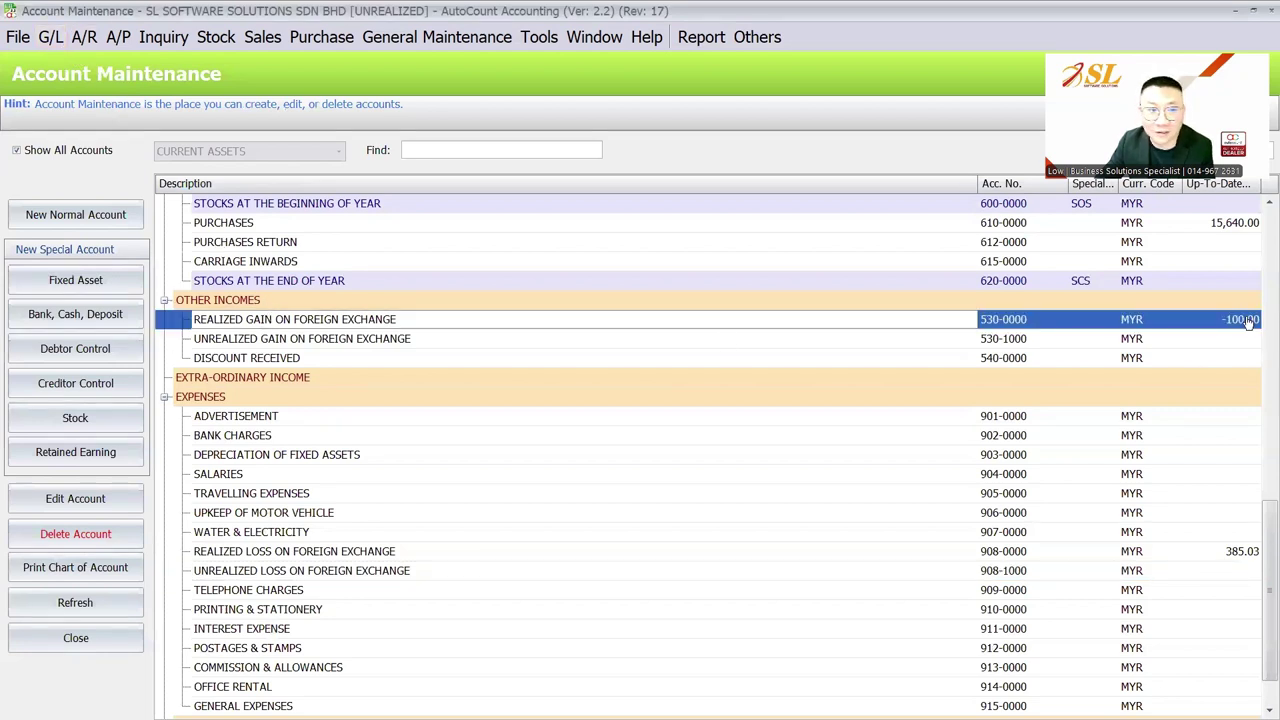
left_click(347, 340)
Start a new Unrealized Gain/Loss entry described "FOREIGN CURRENCY REVALUATION - OCT 2024" and dated 31/10/2024.
left_click(45, 42)
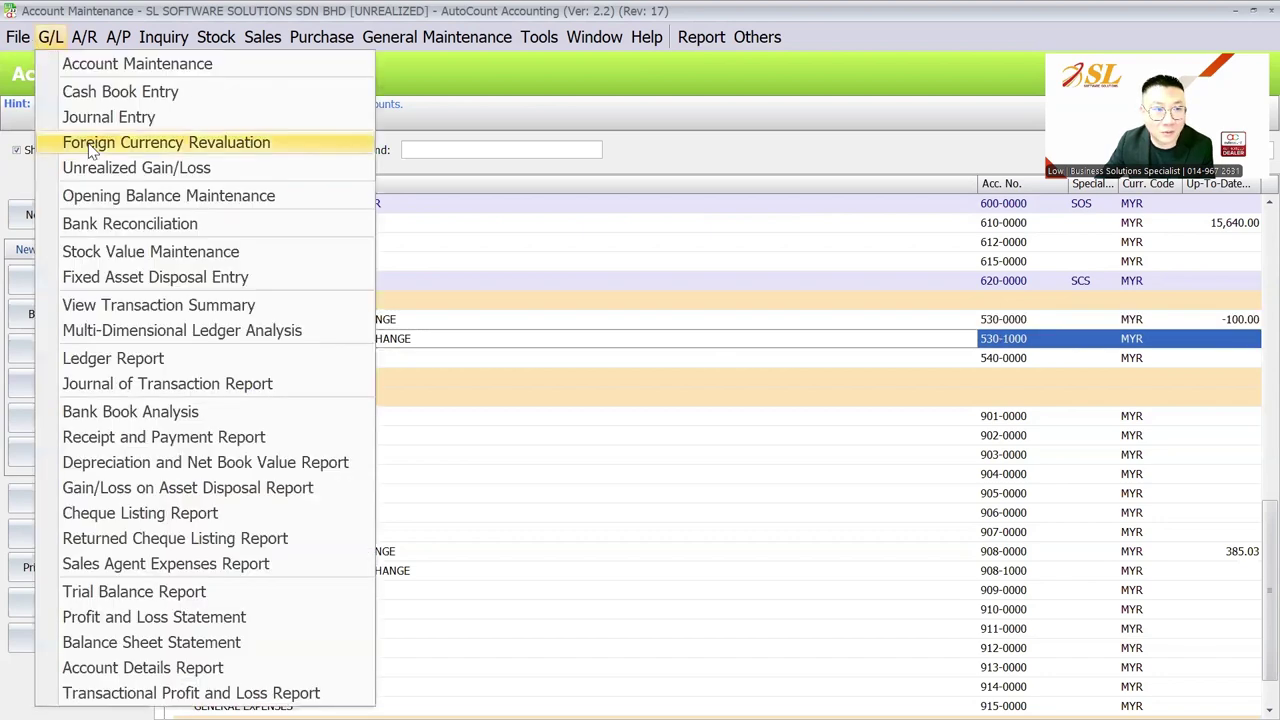
left_click(94, 166)
left_click(601, 397)
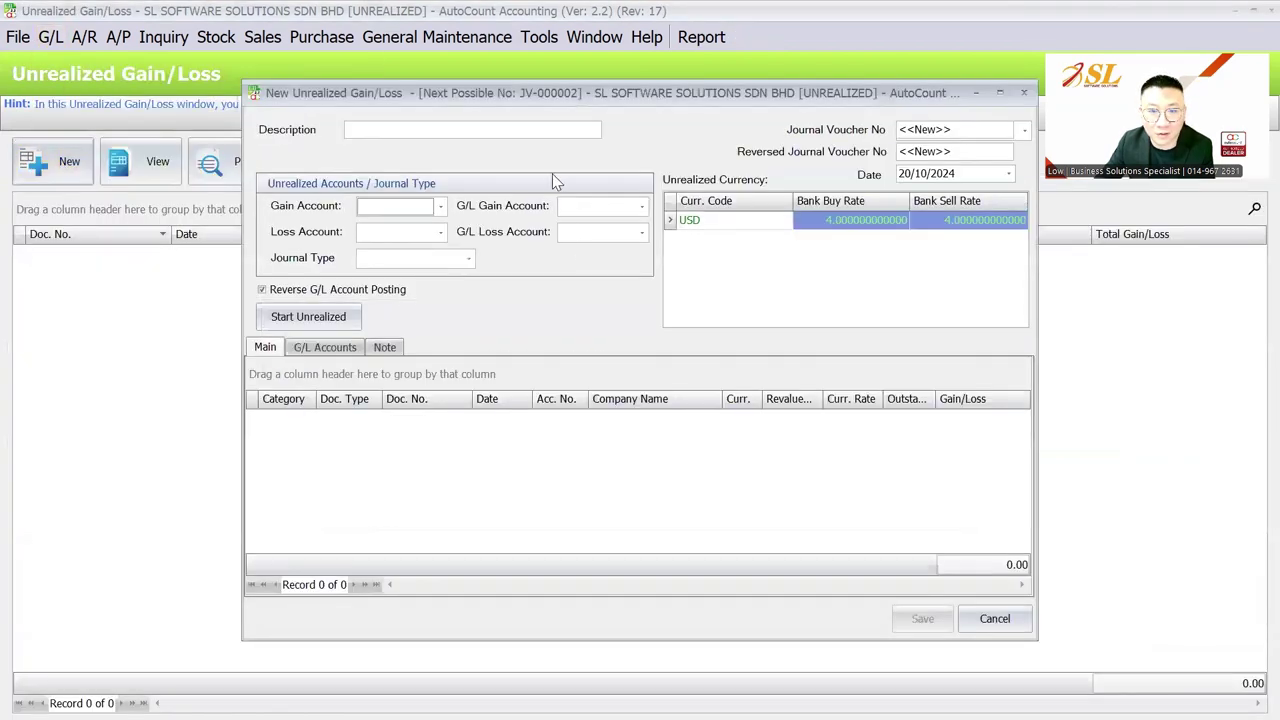
left_click(552, 129)
type("FOREIGN CURRENCY REVALUATION - OCT 2024")
left_click(901, 176)
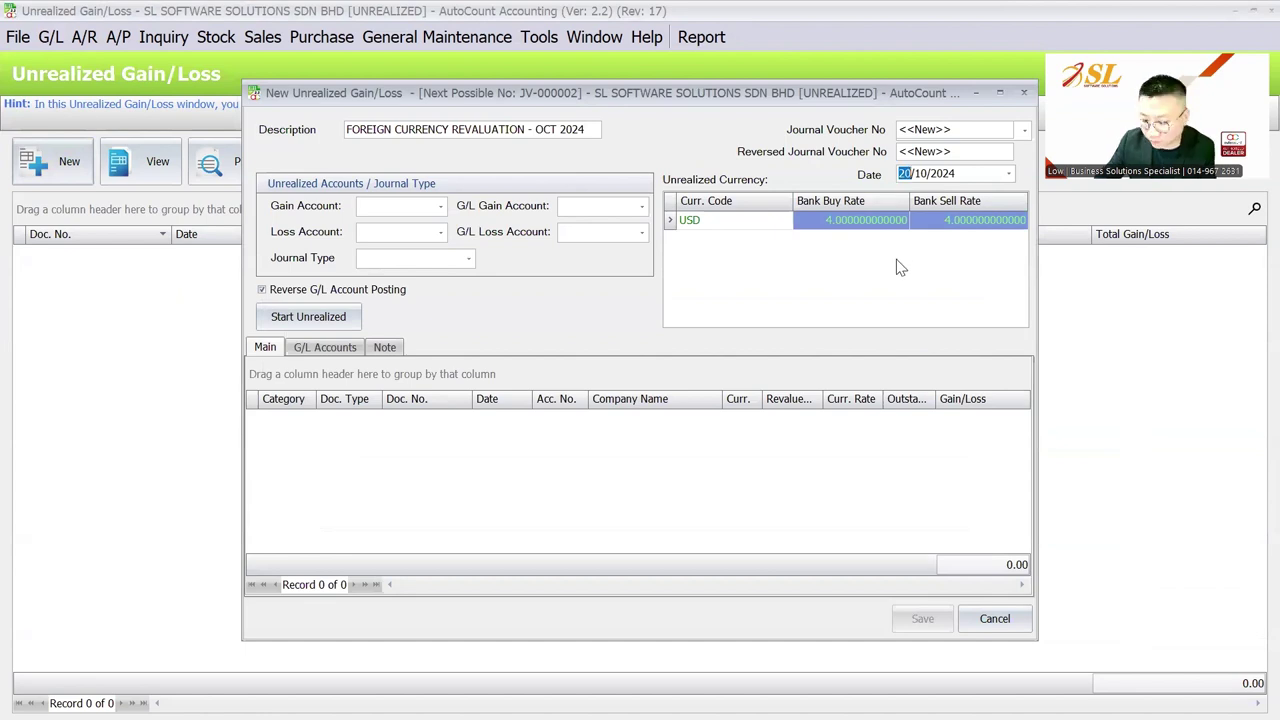
type("31")
Set the unrealized gain account to 530-1000 and the unrealized loss account to 908-1000, finding them by "UNRE".
left_click(400, 205)
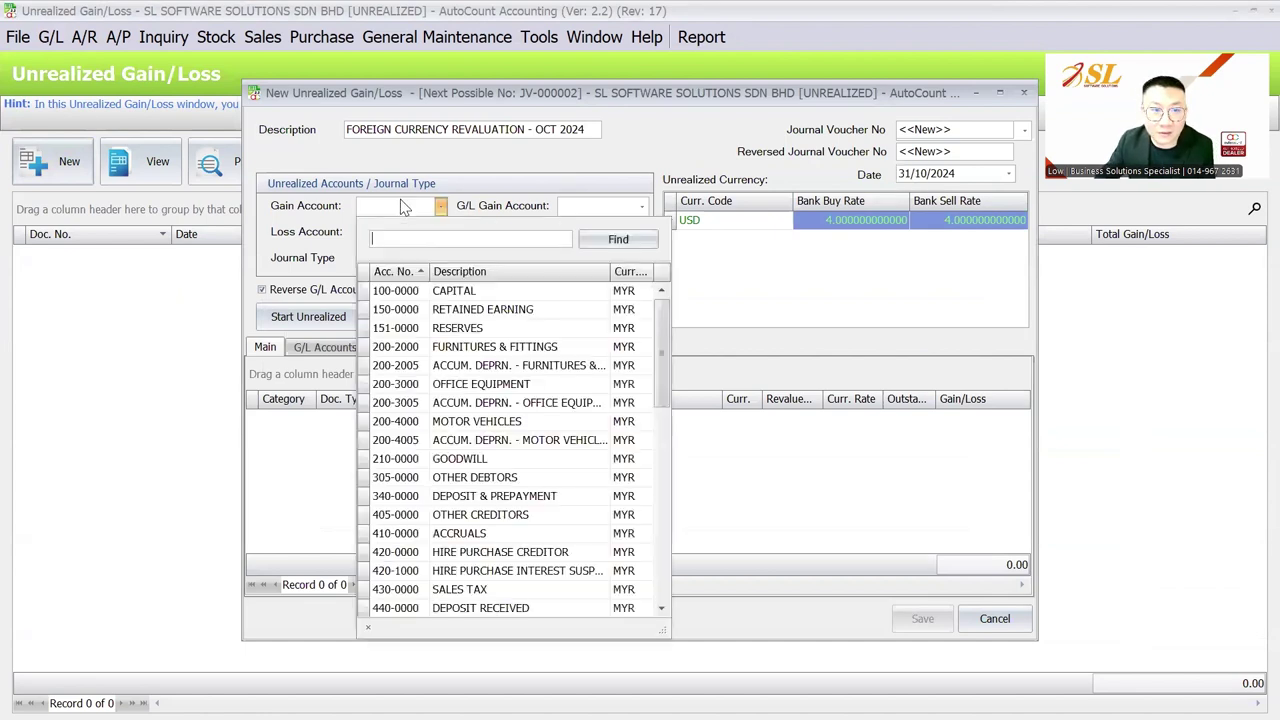
left_click(587, 204)
left_click(587, 204)
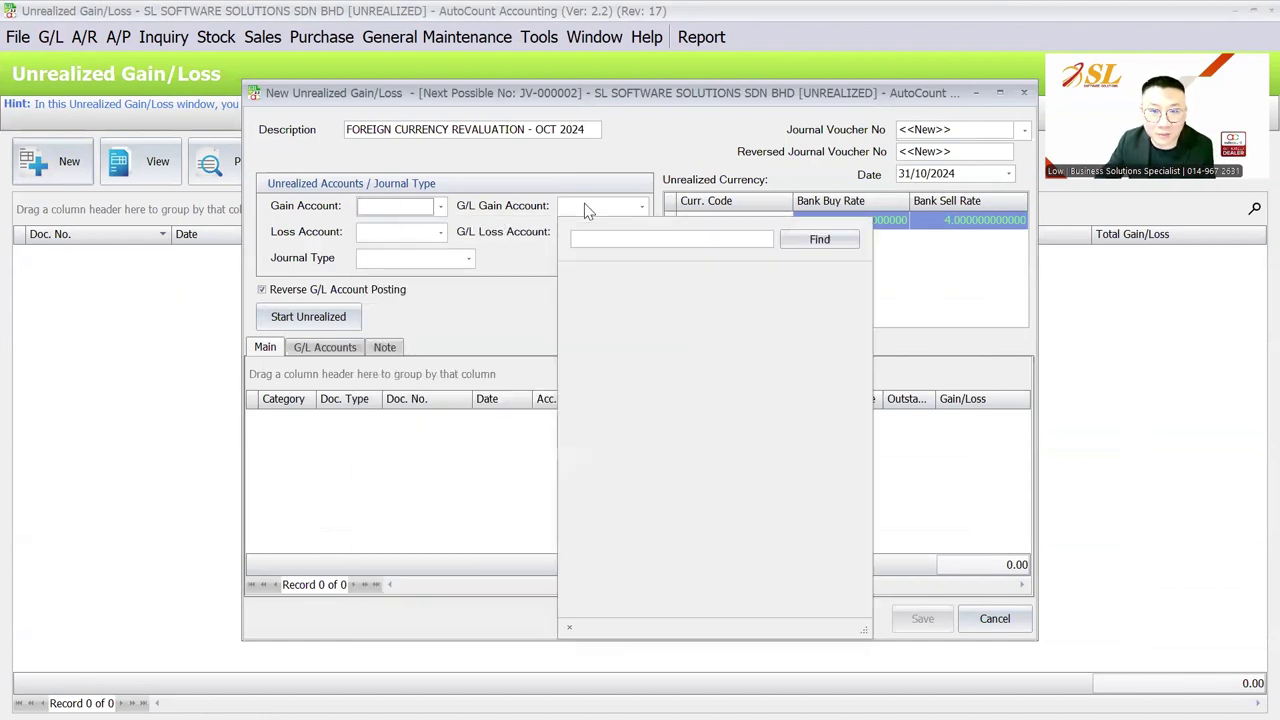
left_click(405, 212)
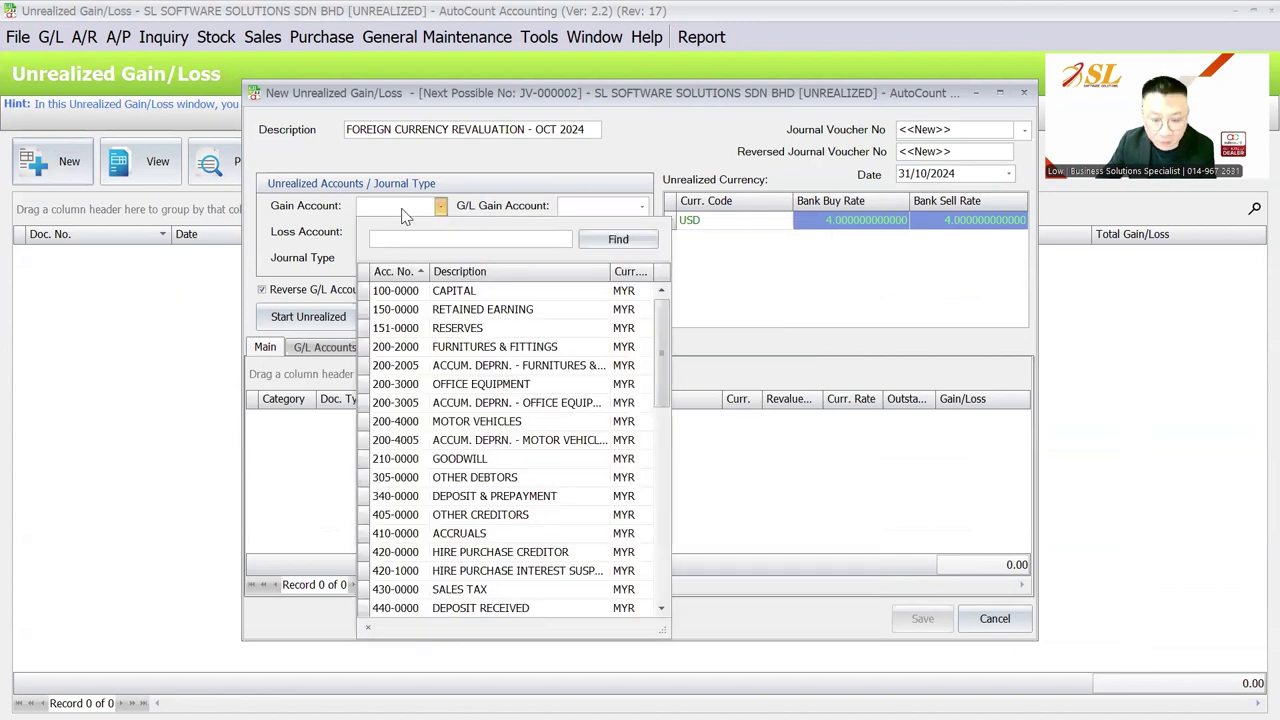
type("UNRE")
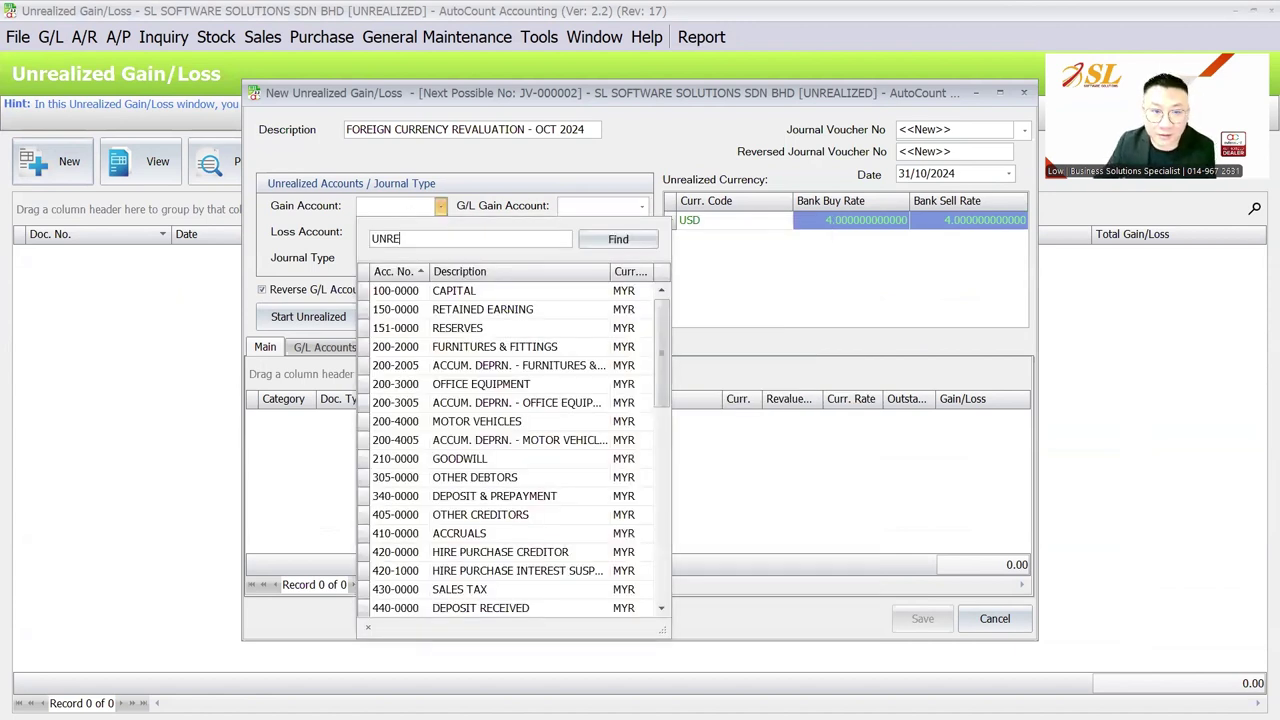
left_click(470, 290)
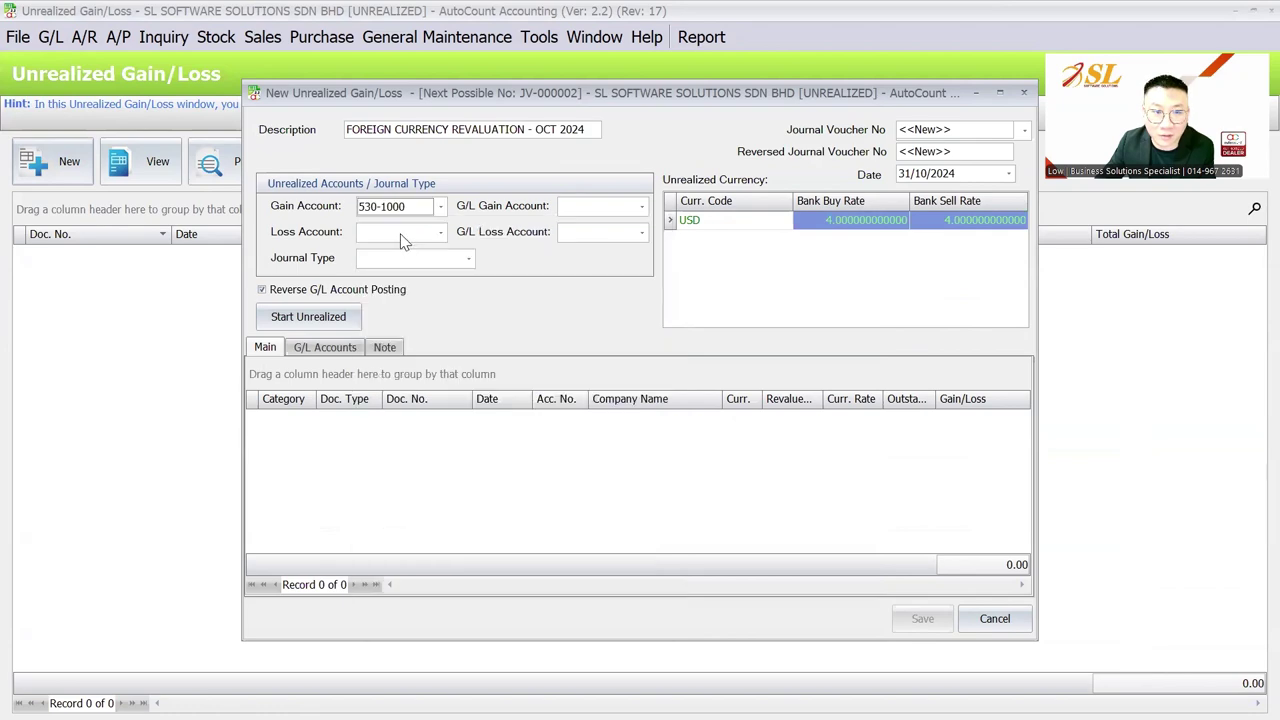
left_click(403, 235)
type("UNRE")
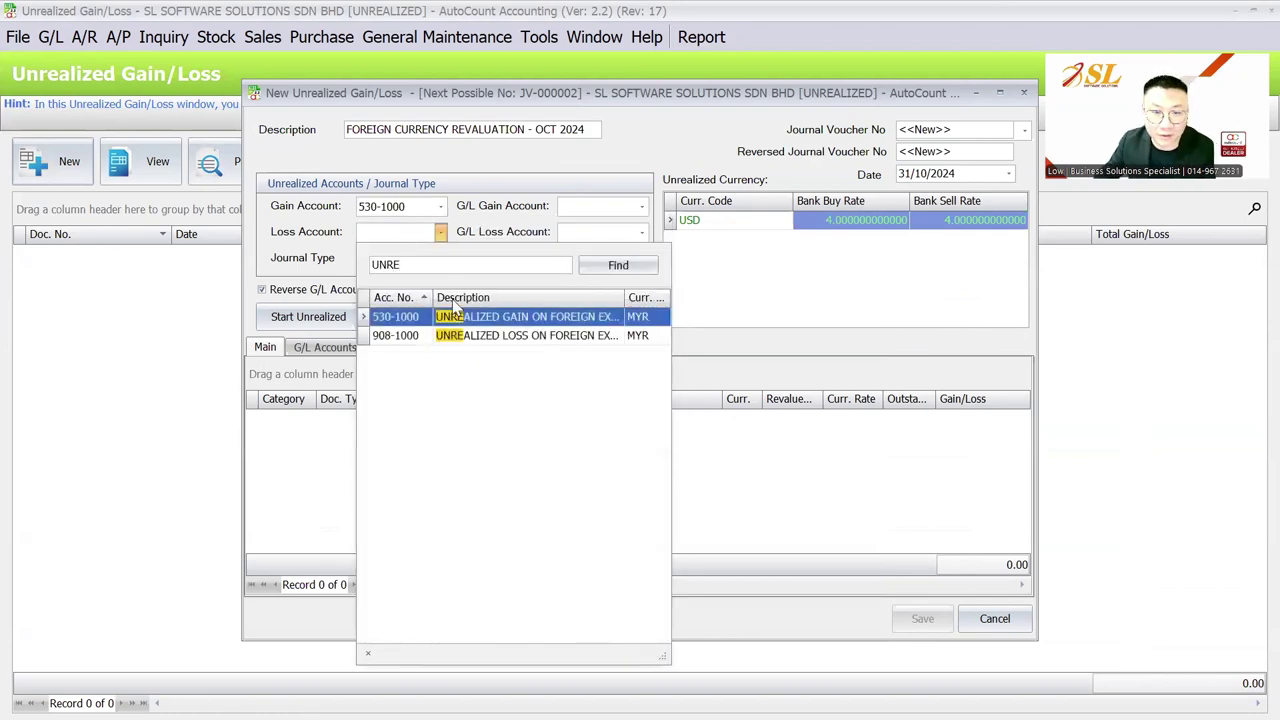
left_click(470, 337)
Turn off Reverse G/L Account Posting and set the journal type to GENERAL.
left_click(585, 210)
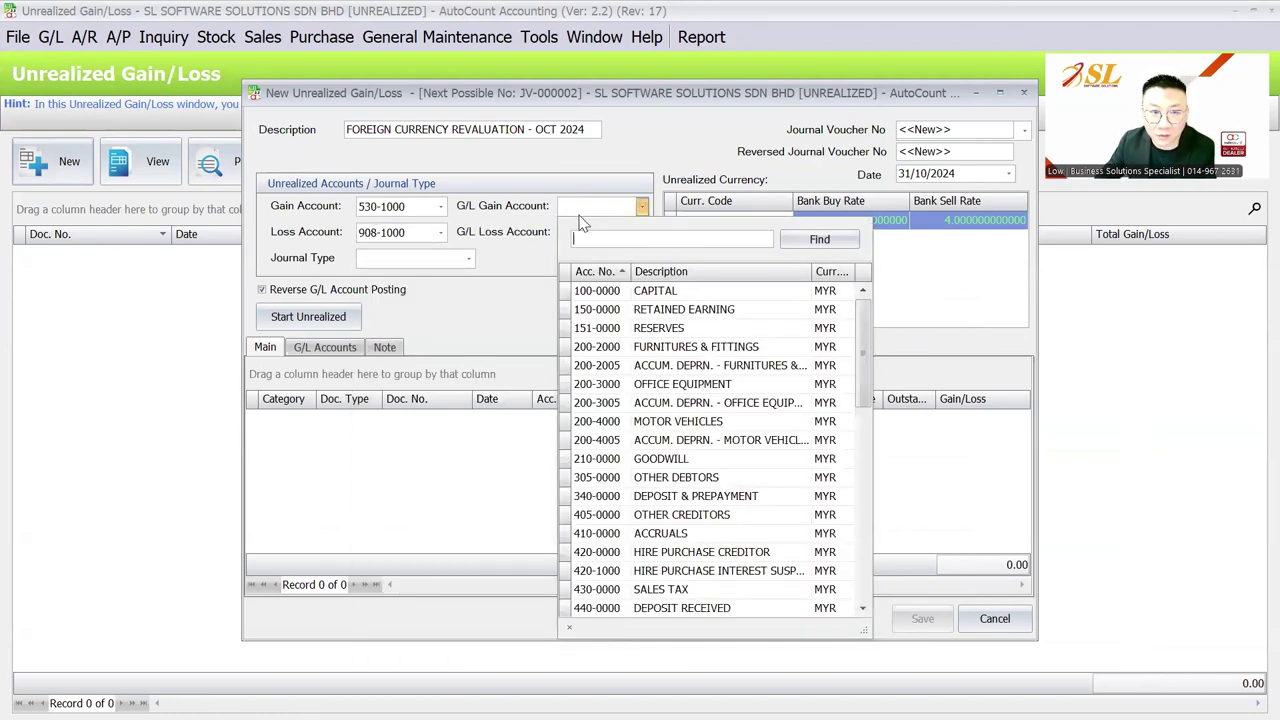
left_click(329, 291)
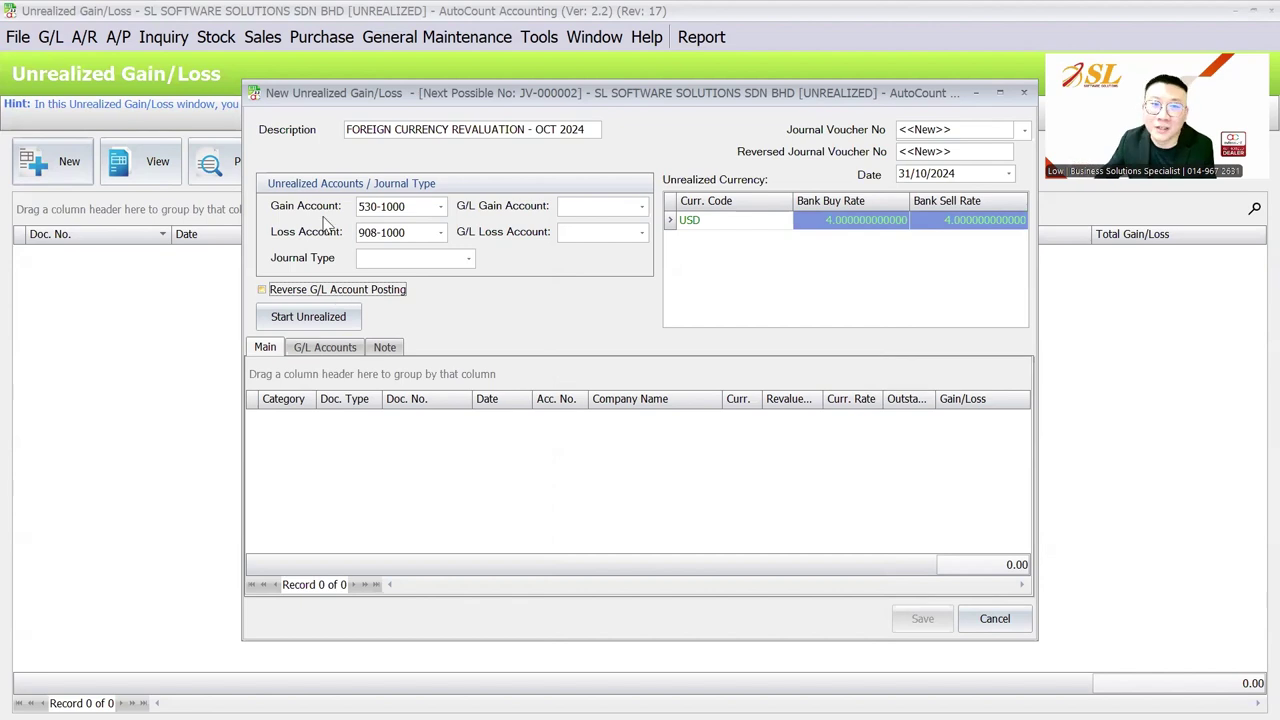
left_click(467, 259)
left_click(420, 340)
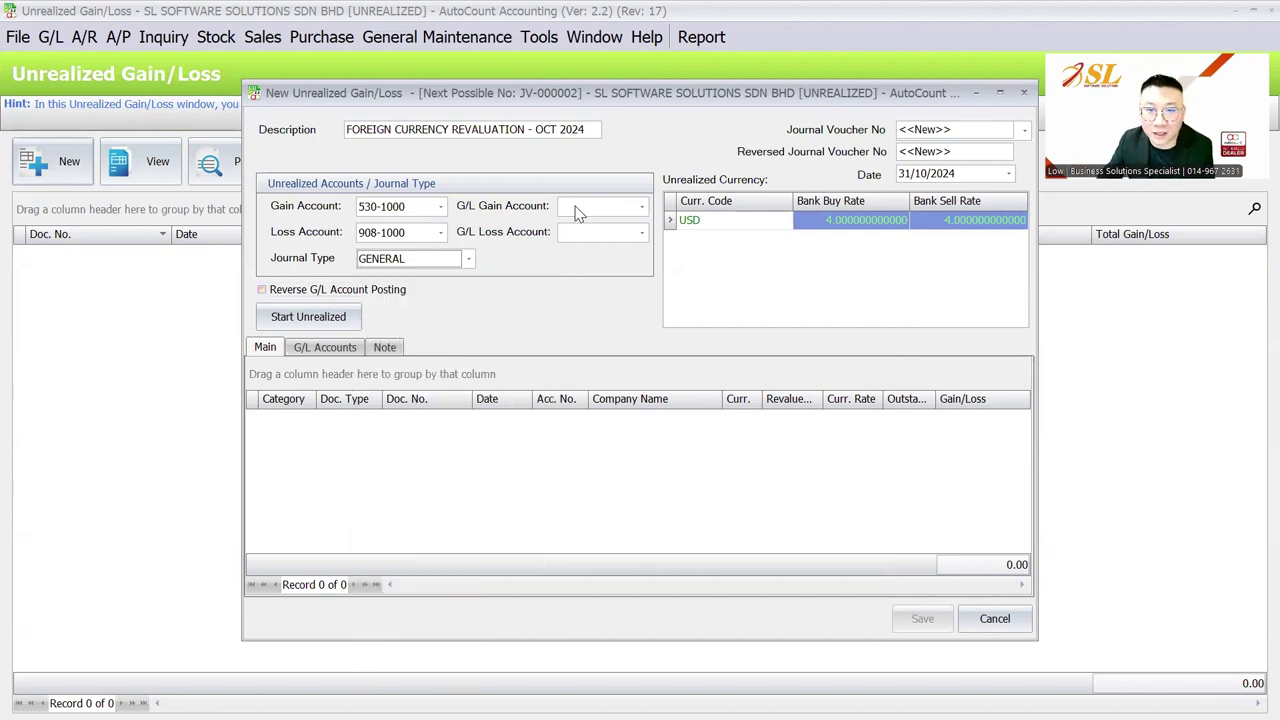
Set the G/L gain account to 530-0000 and the G/L loss account to 908-0000, the realized foreign exchange accounts.
left_click(641, 206)
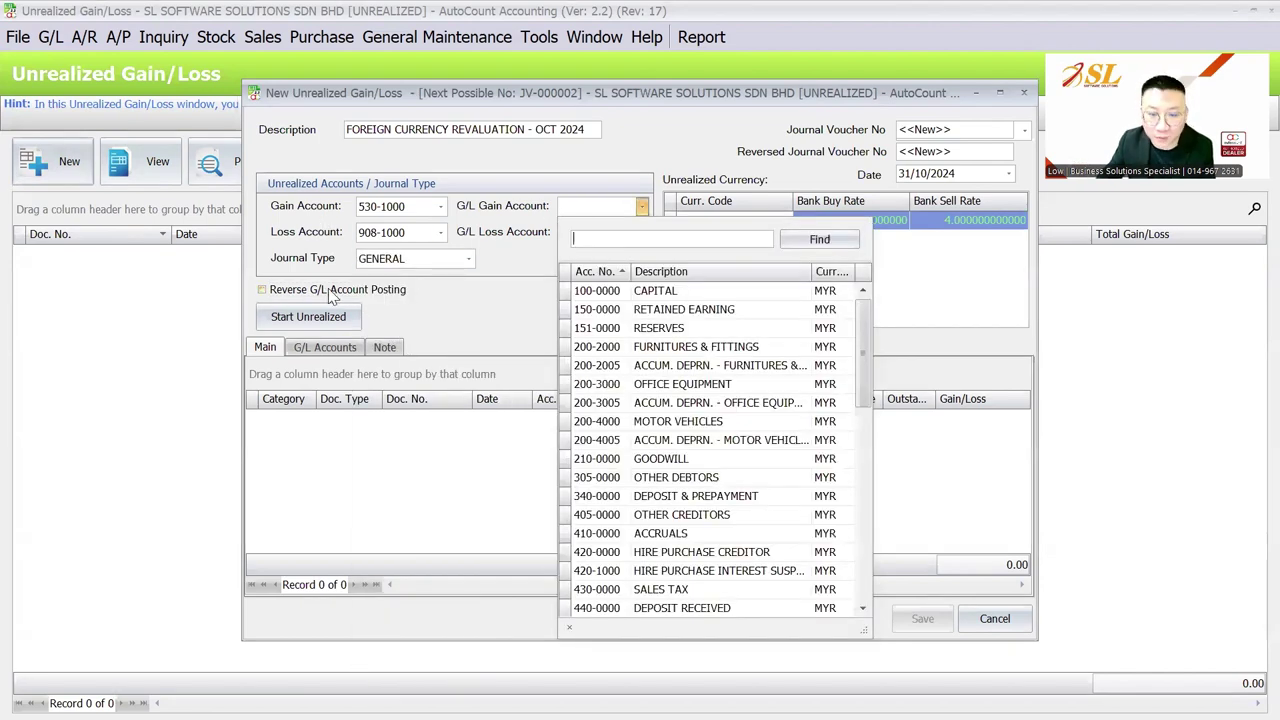
type("GAIN")
key("Return")
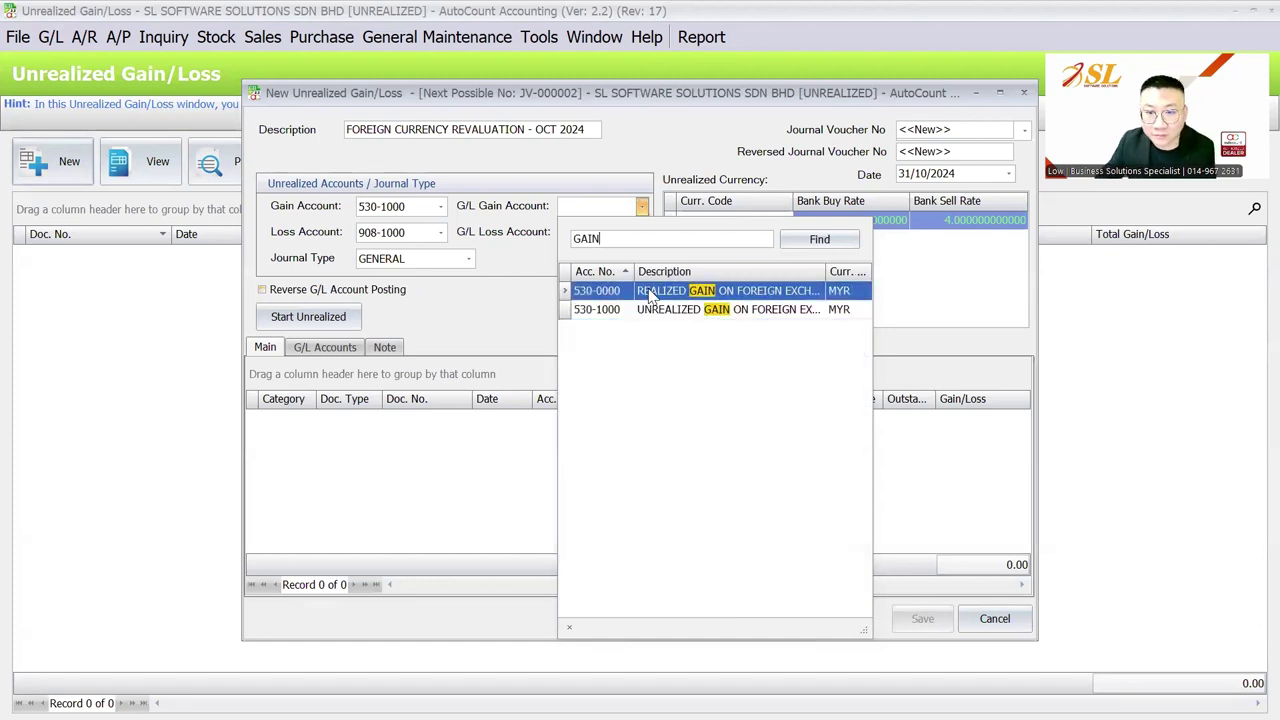
key("Return")
left_click(588, 231)
type("LOSS")
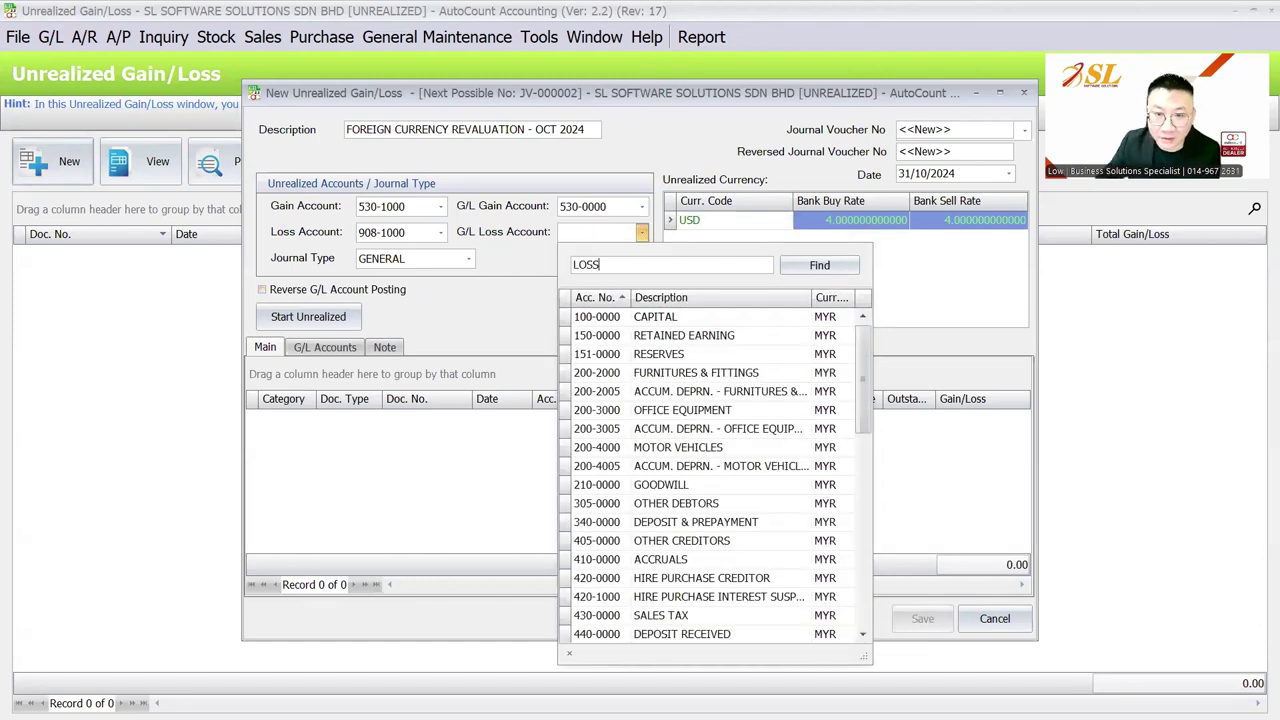
key("Return")
key("Down")
left_click(730, 317)
key("Return")
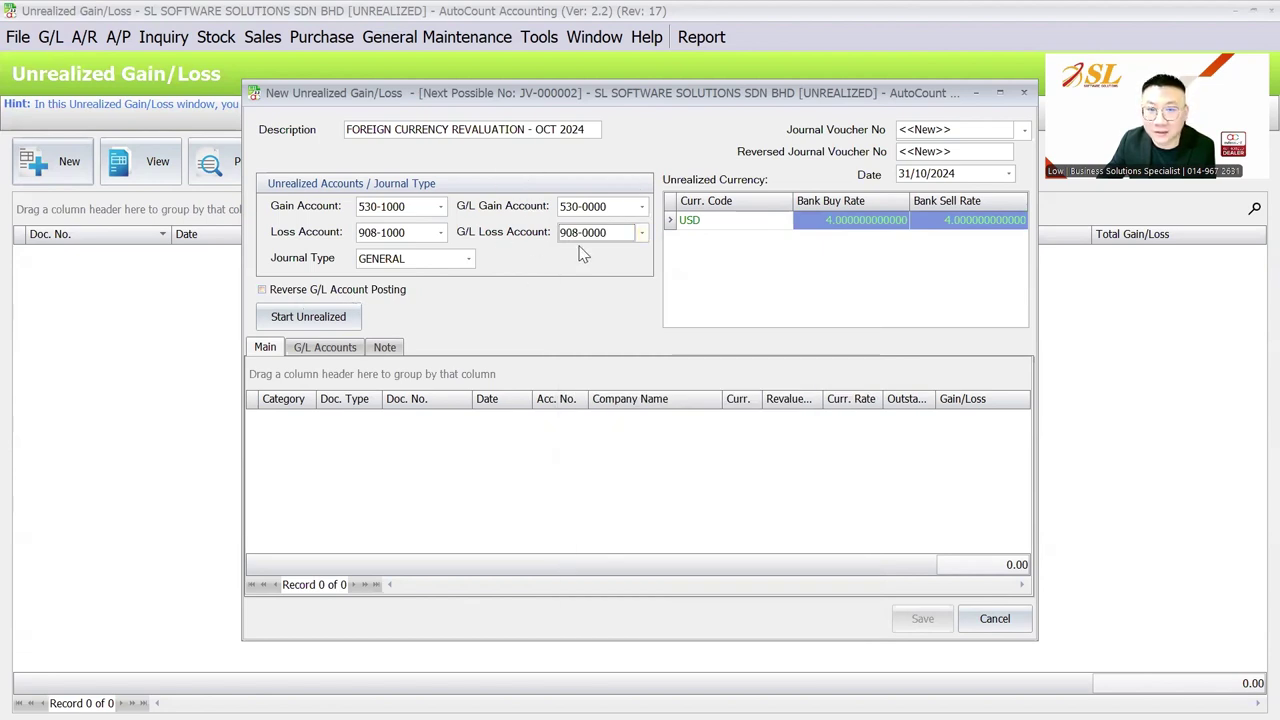
Run the unrealized calculation for the October entry and check its G/L account and A/R and A/P results.
left_click(355, 319)
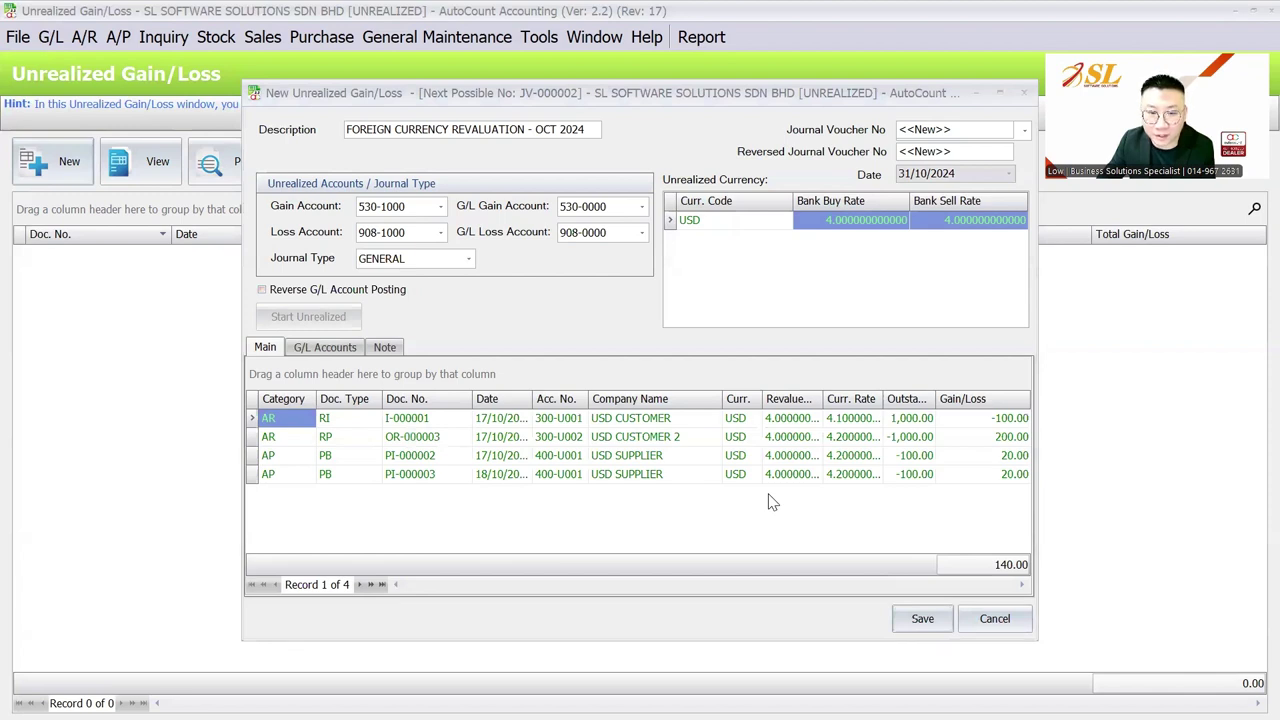
left_click(322, 350)
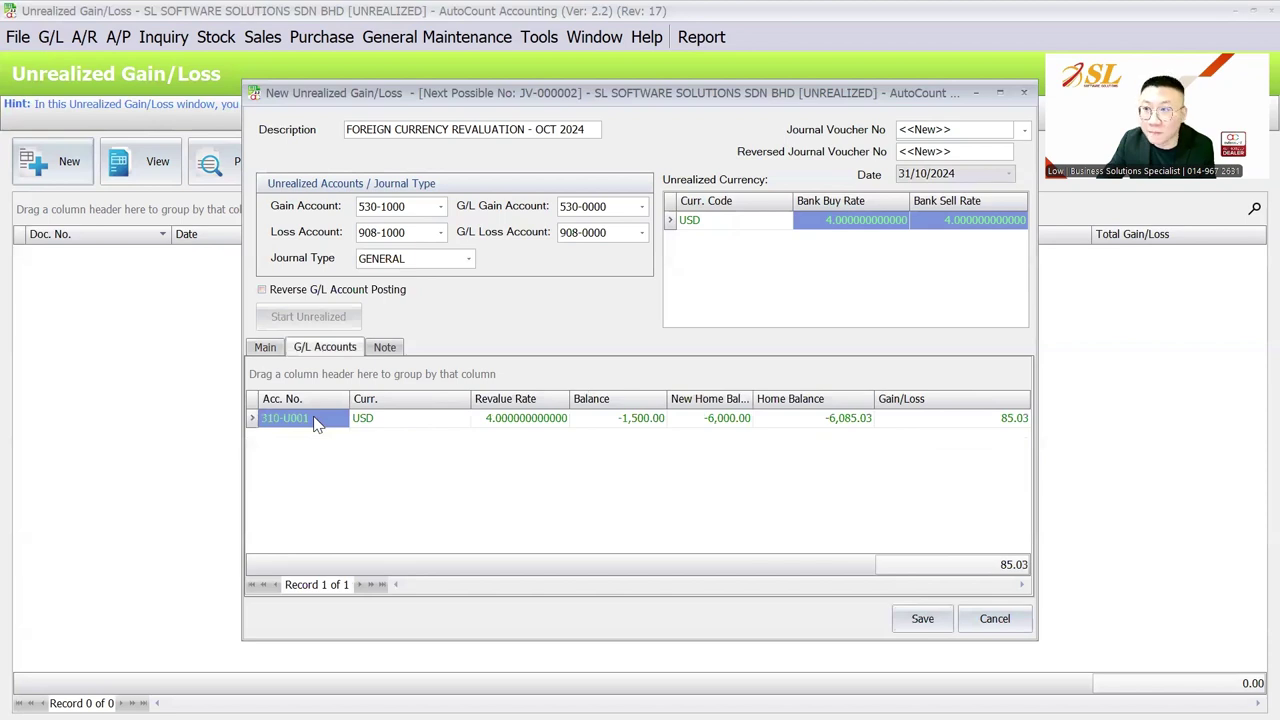
left_click(265, 347)
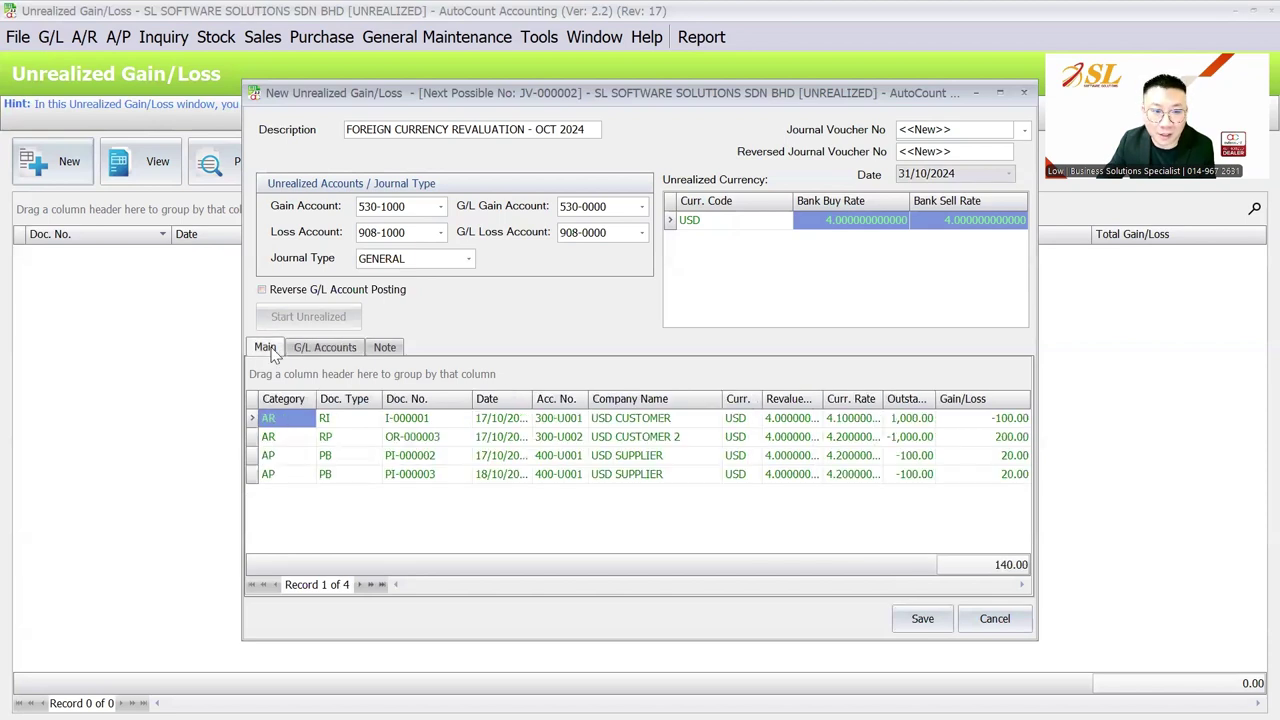
Examine the A/R and A/P lines' categories, document numbers, current rates and revalue rates against the USD bank rates.
left_click(283, 439)
left_click(285, 474)
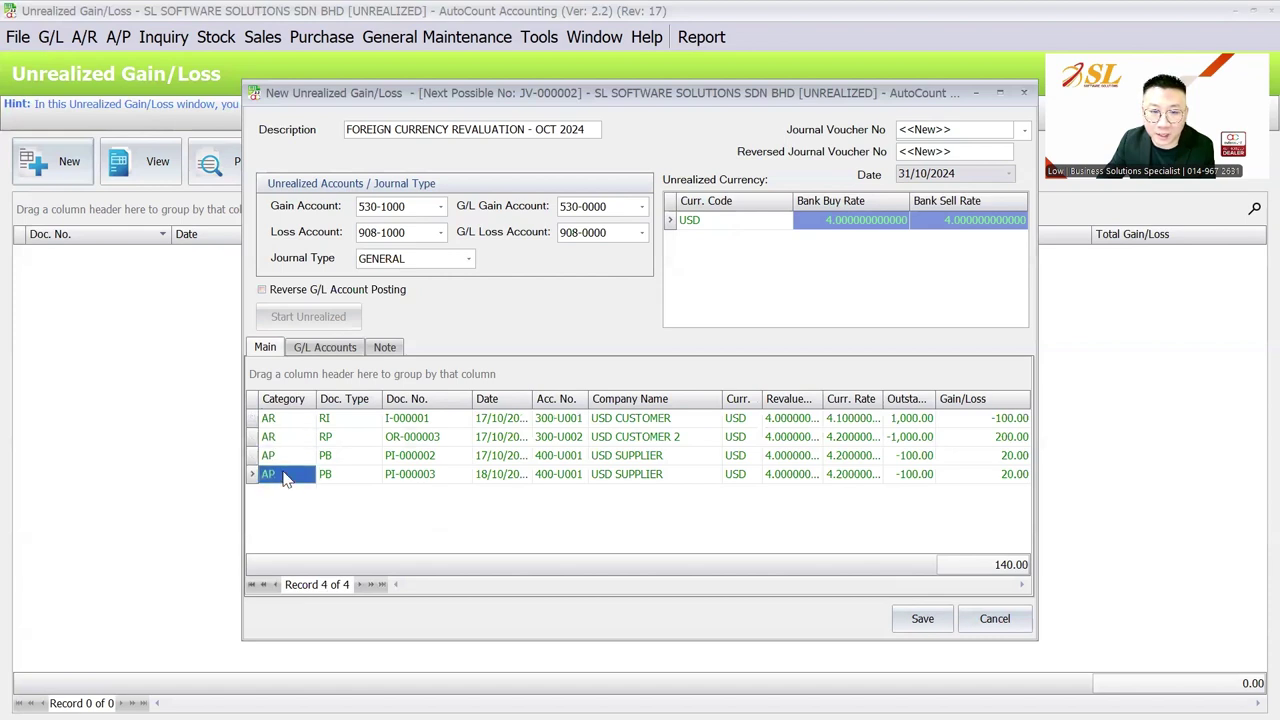
left_click(424, 438)
left_click(424, 438)
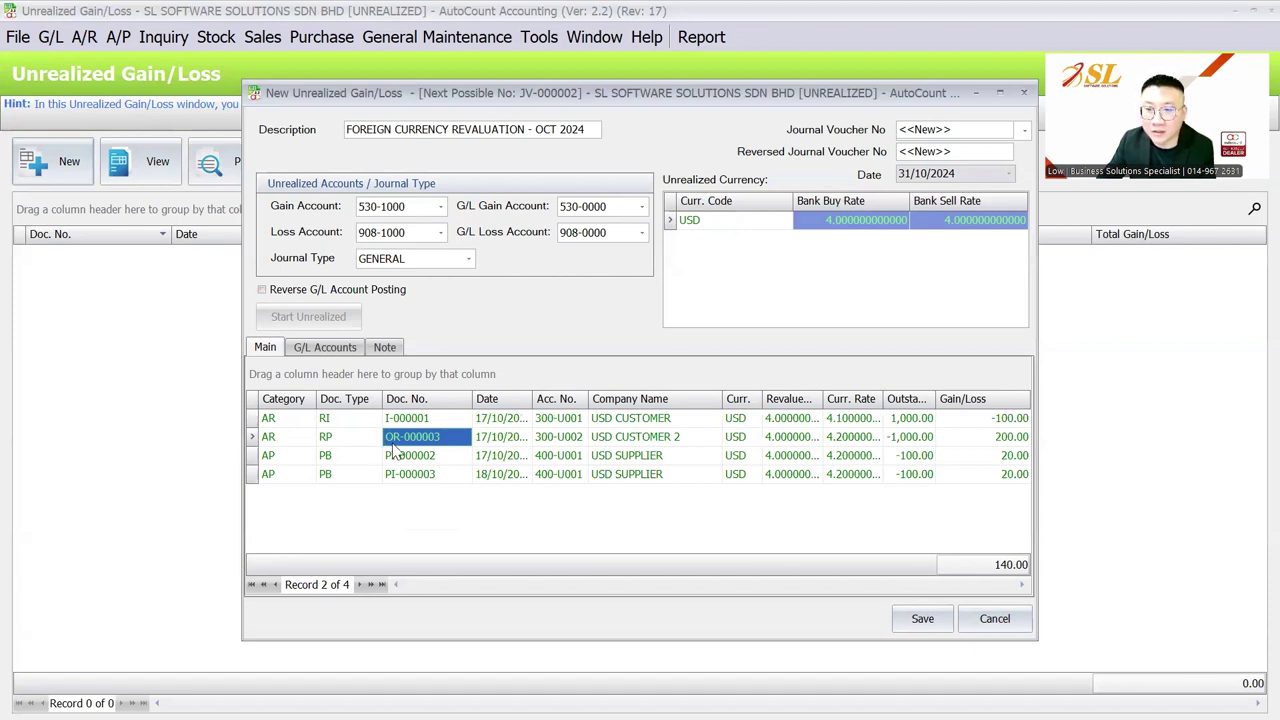
left_click(850, 440)
left_click(849, 421)
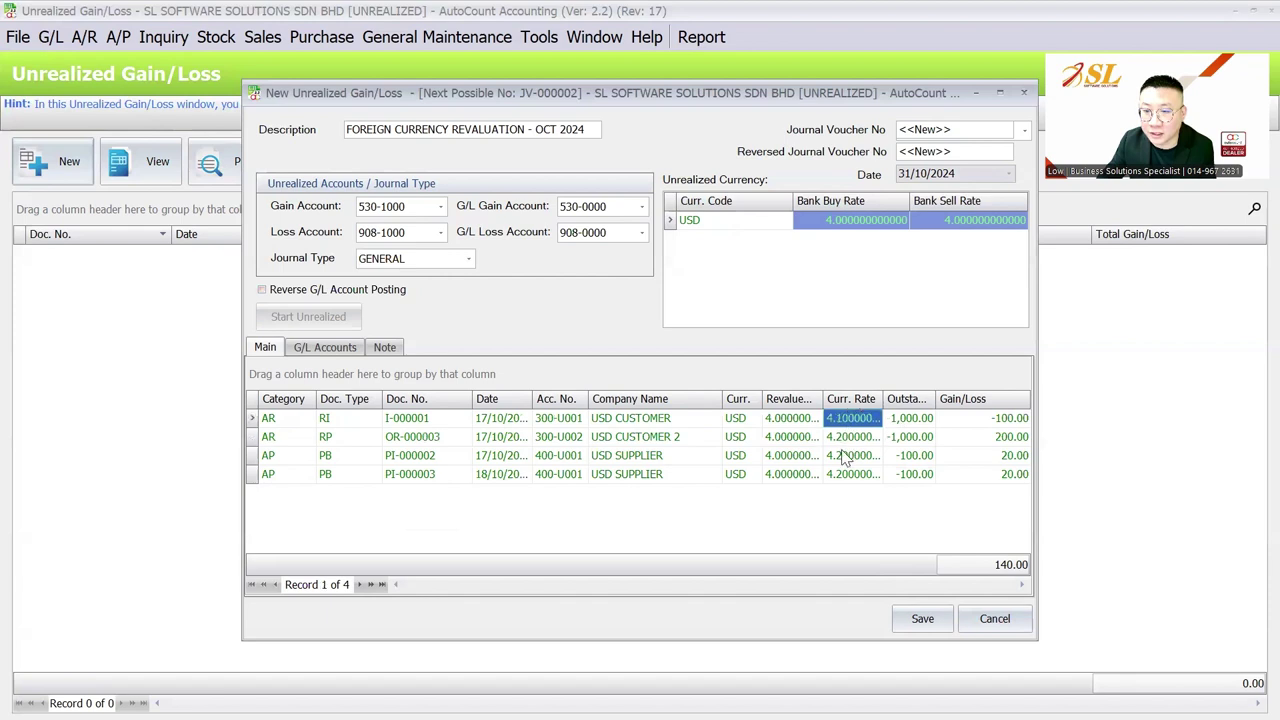
left_click(847, 458)
left_click(846, 476)
left_click(849, 440)
left_click(792, 440)
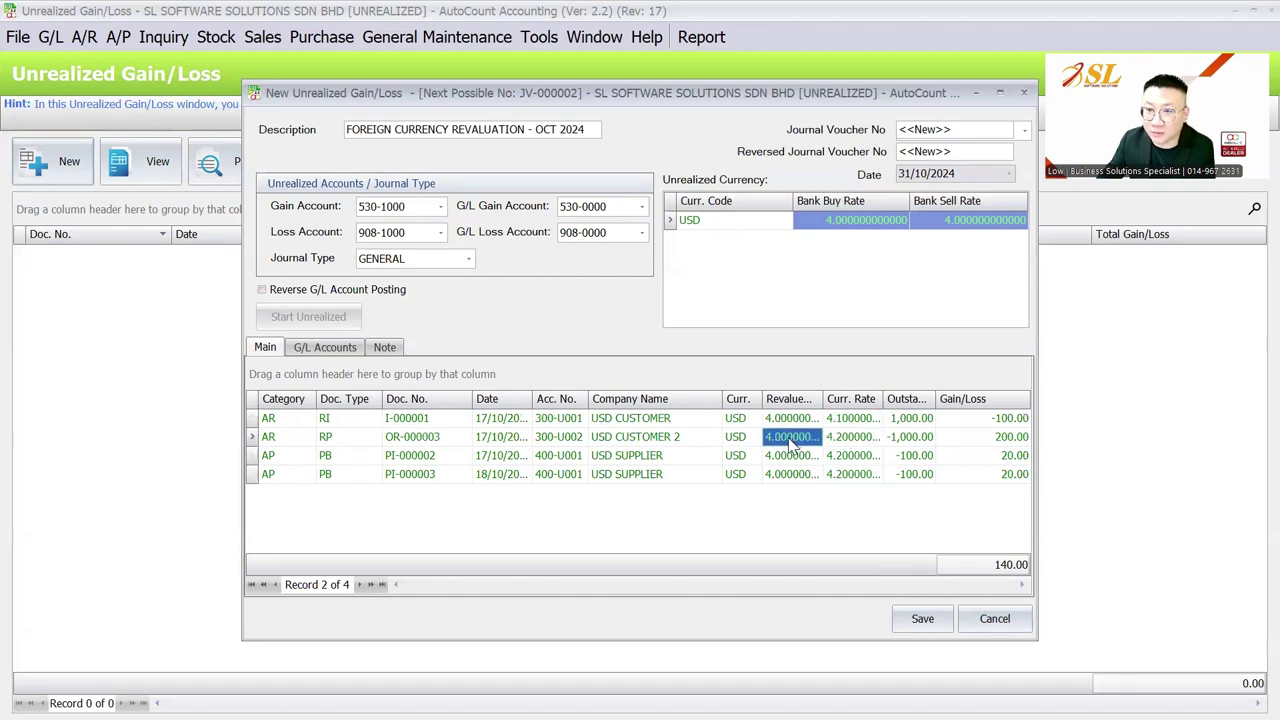
left_click(853, 222)
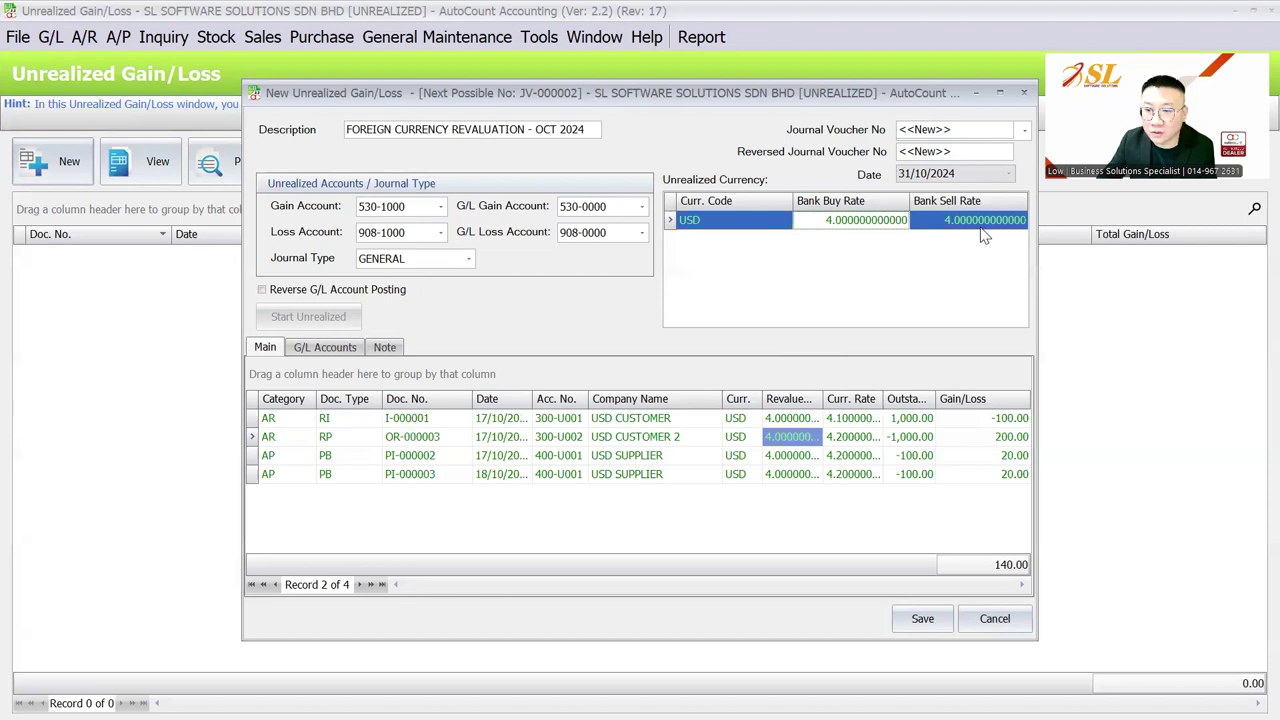
Save the October 2024 revaluation entry and preview its Unrealized Gain/Loss report.
left_click(935, 621)
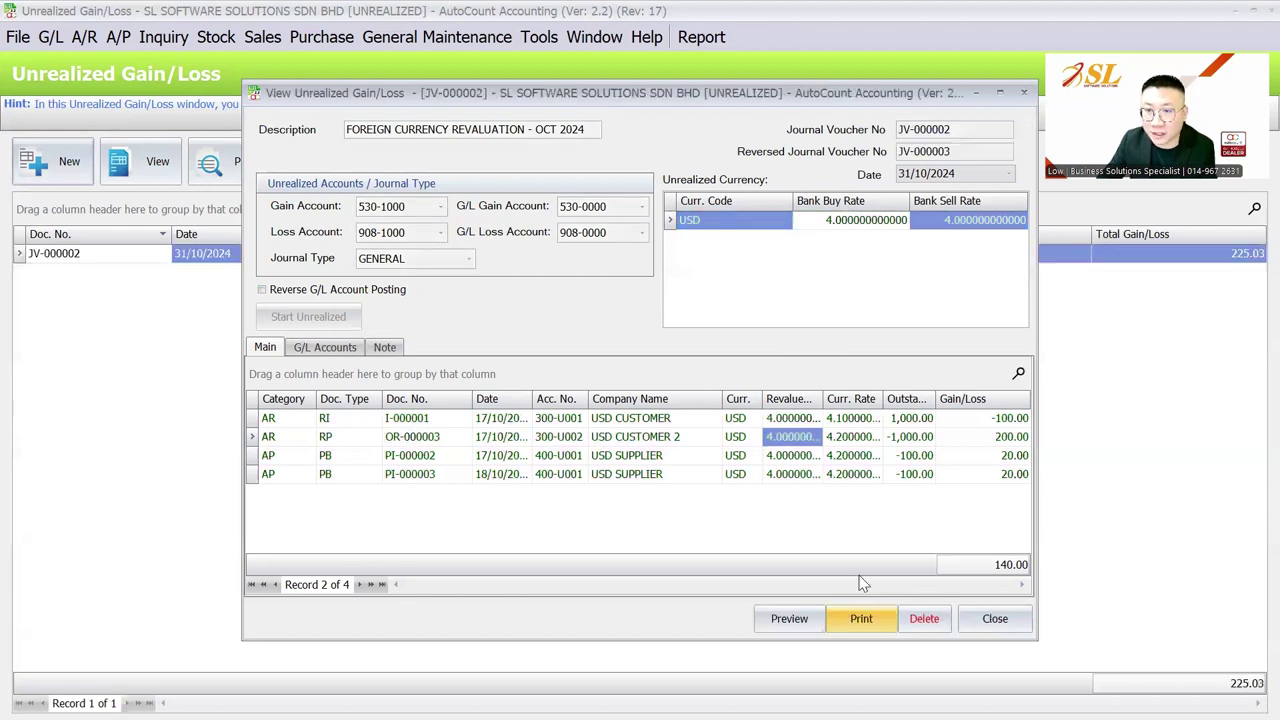
left_click(808, 622)
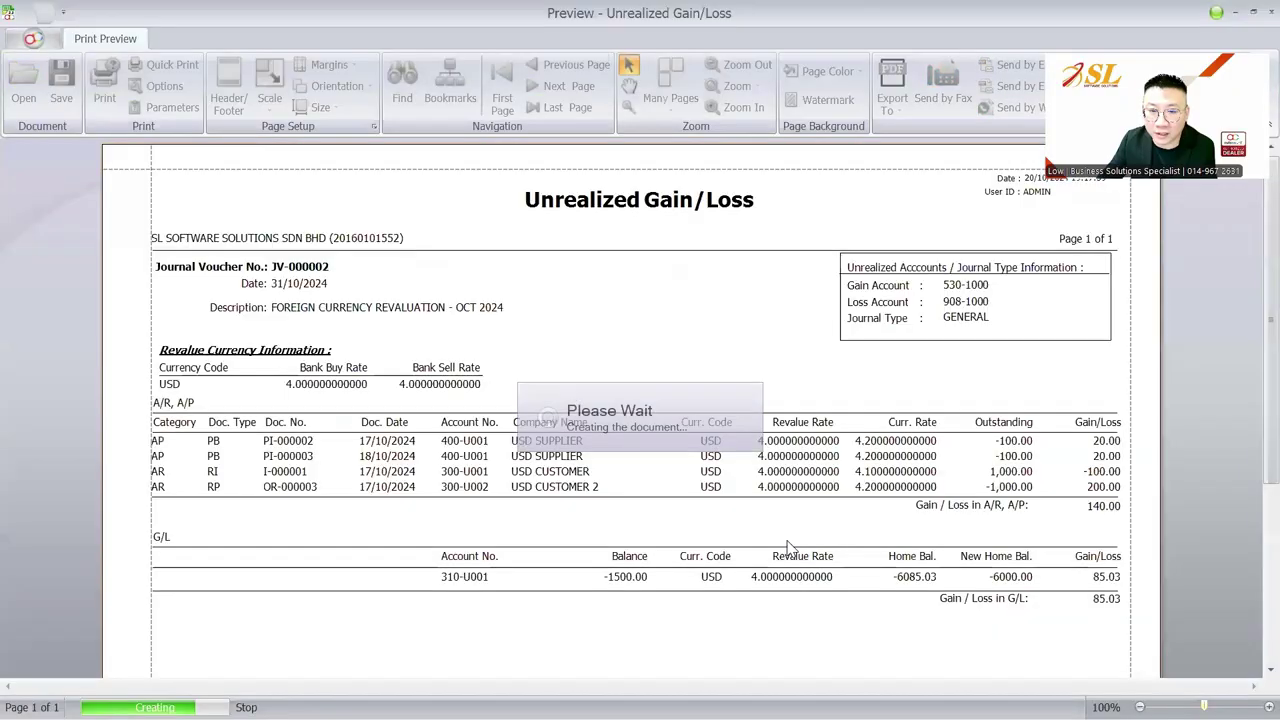
scroll(787, 547, "down", 1)
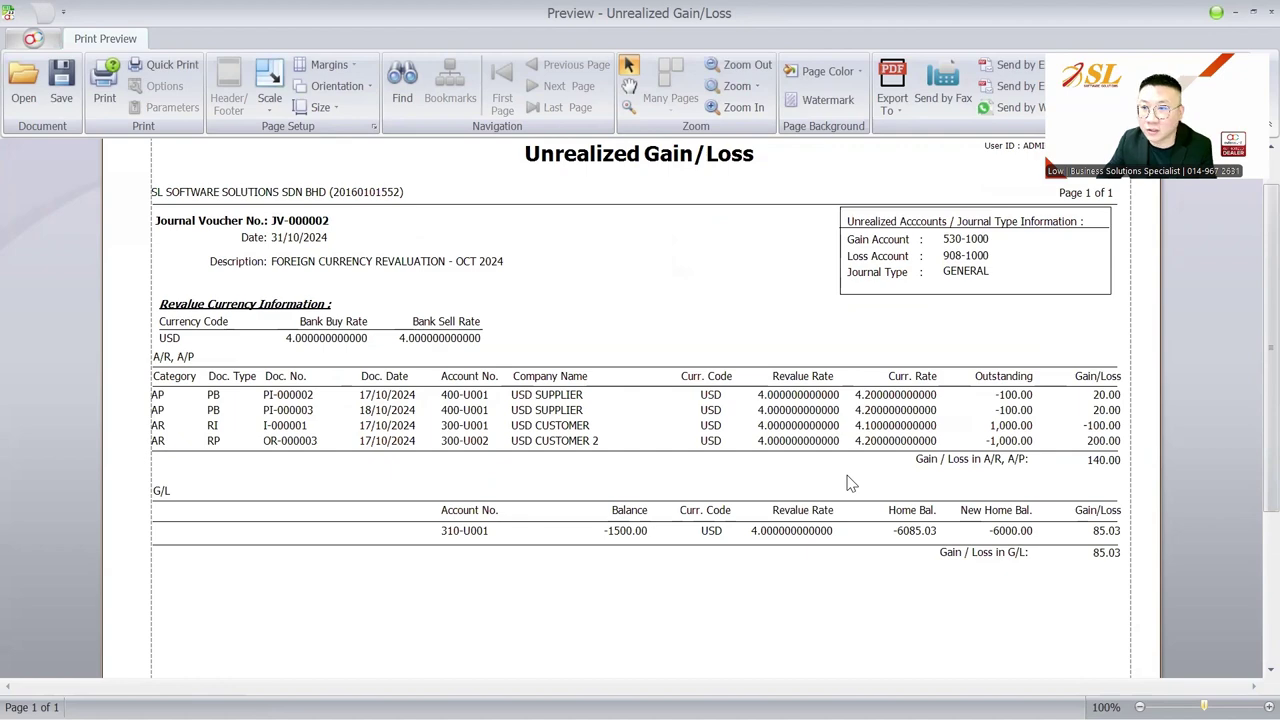
key("Escape")
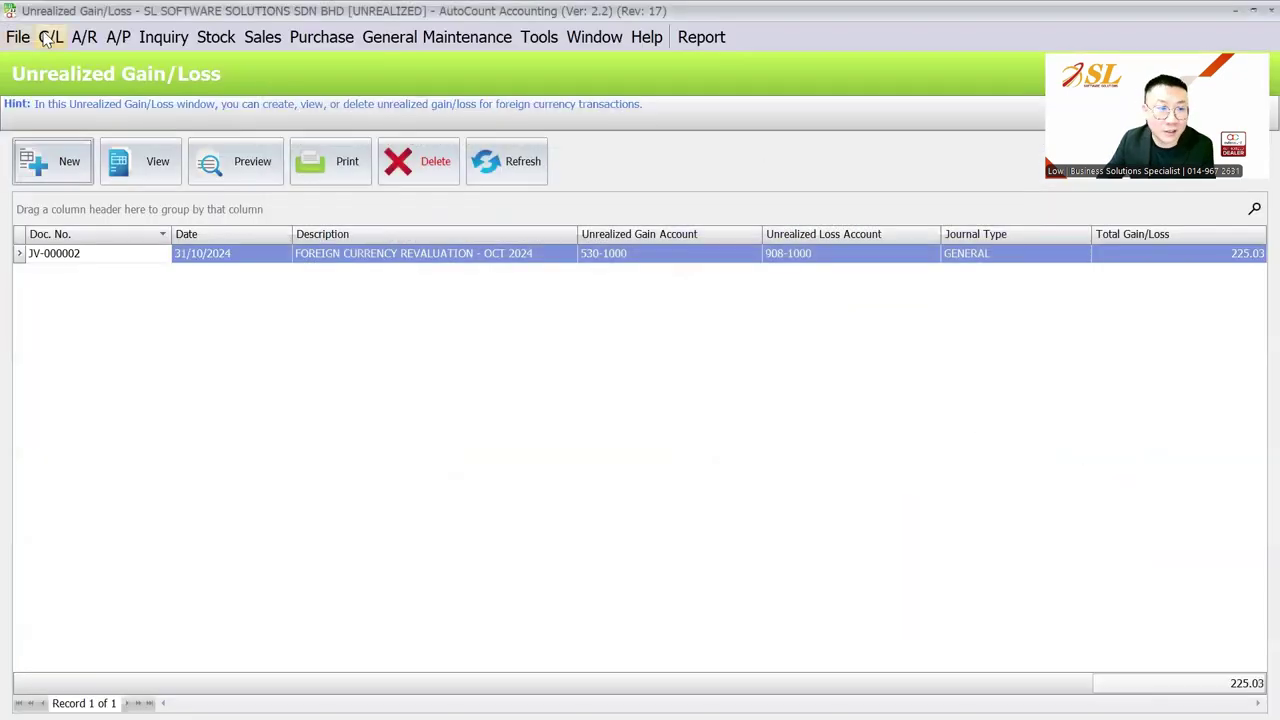
Preview the Profit and Loss Statement as at 31/10/2024 and check its realized and unrealized foreign exchange accounts.
left_click(47, 37)
left_click(163, 620)
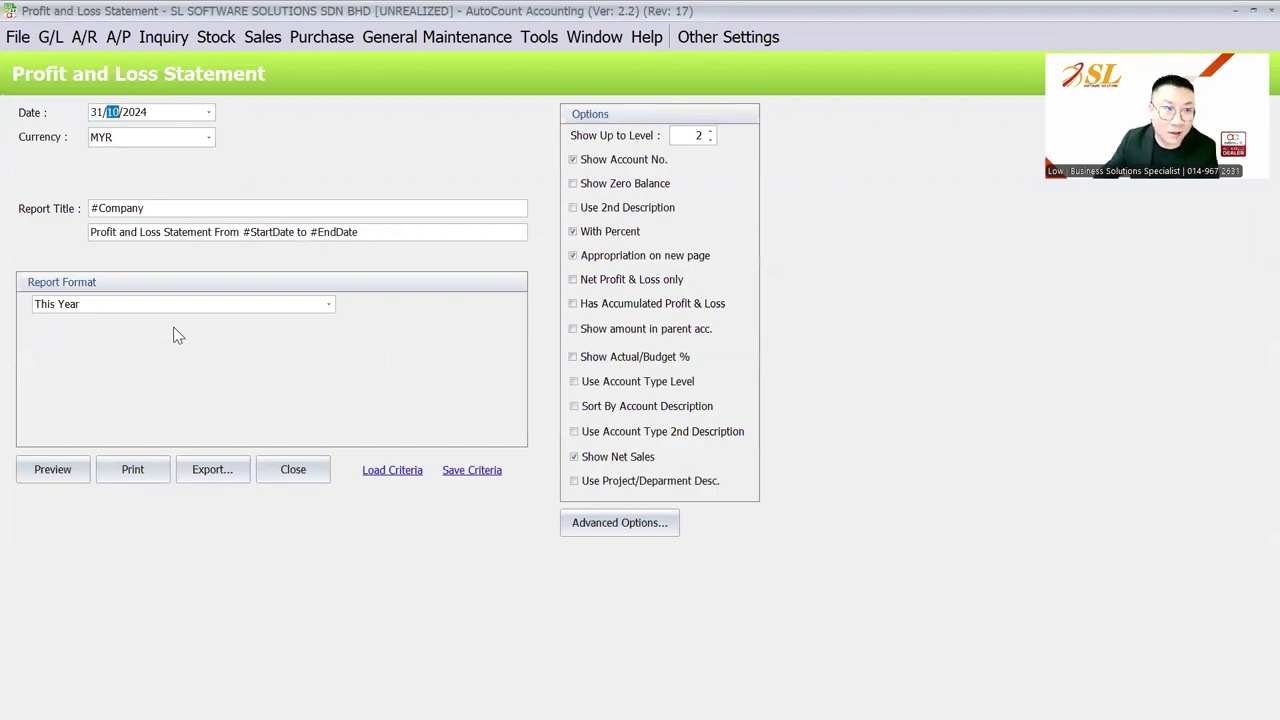
left_click(81, 468)
scroll(575, 443, "down", 3)
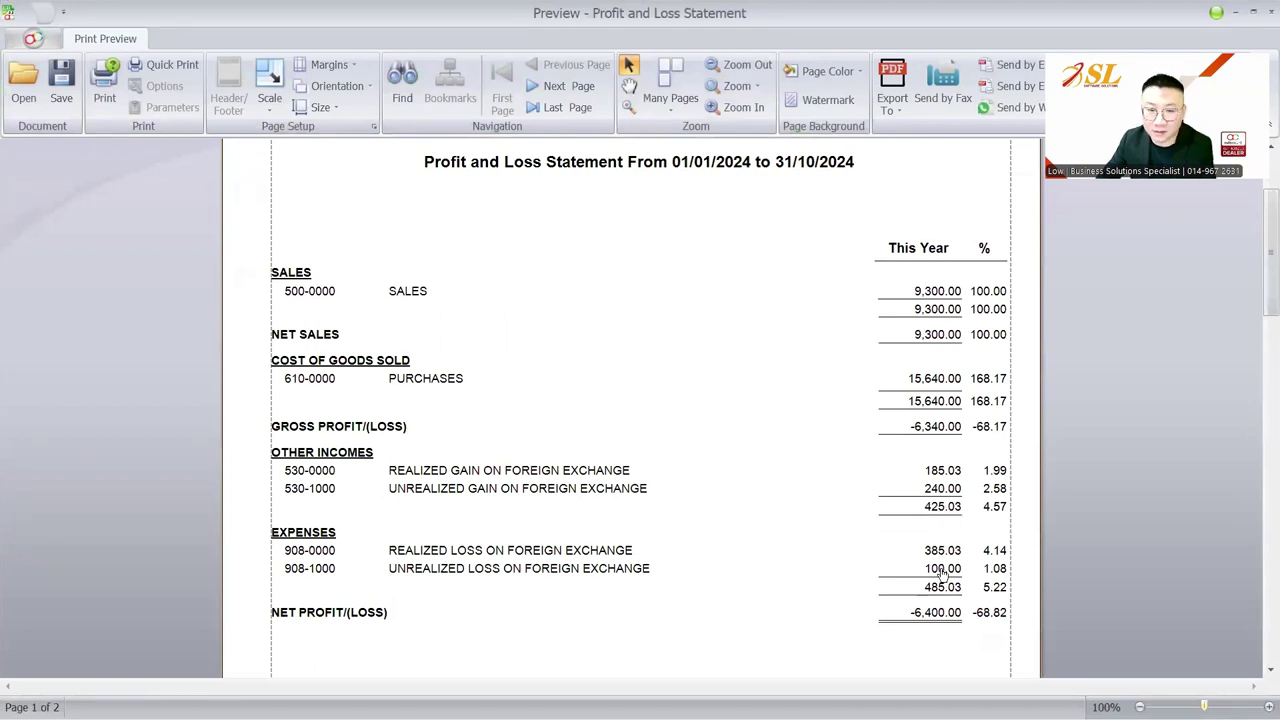
key("Escape")
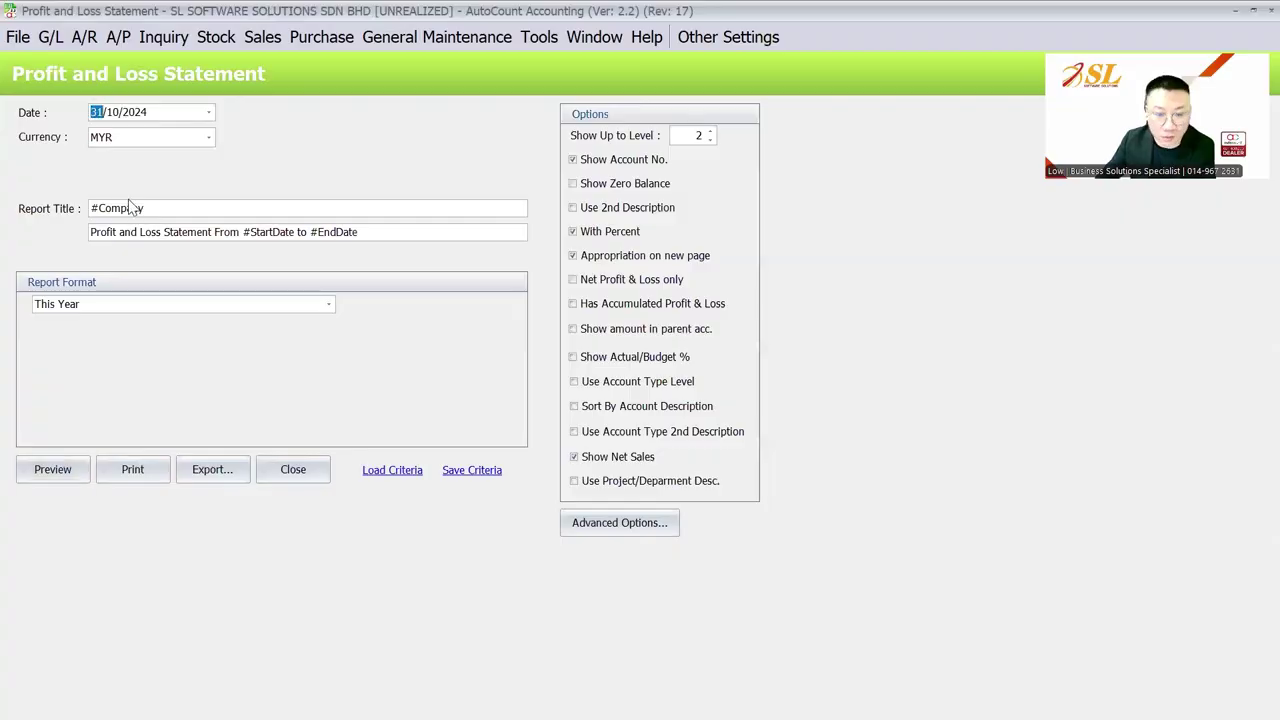
Preview the Profit and Loss Statement as at 01/11/2024 to check the foreign exchange accounts after the reversal.
type("0111")
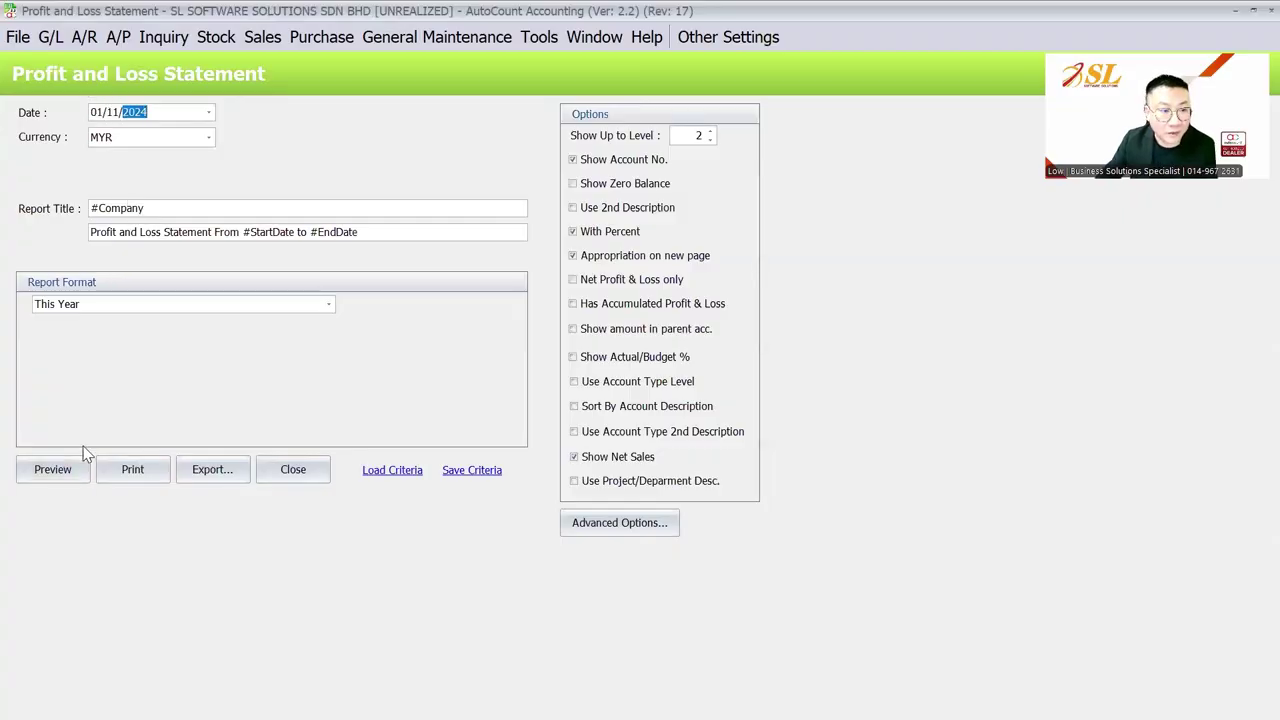
left_click(55, 469)
scroll(800, 439, "down", 3)
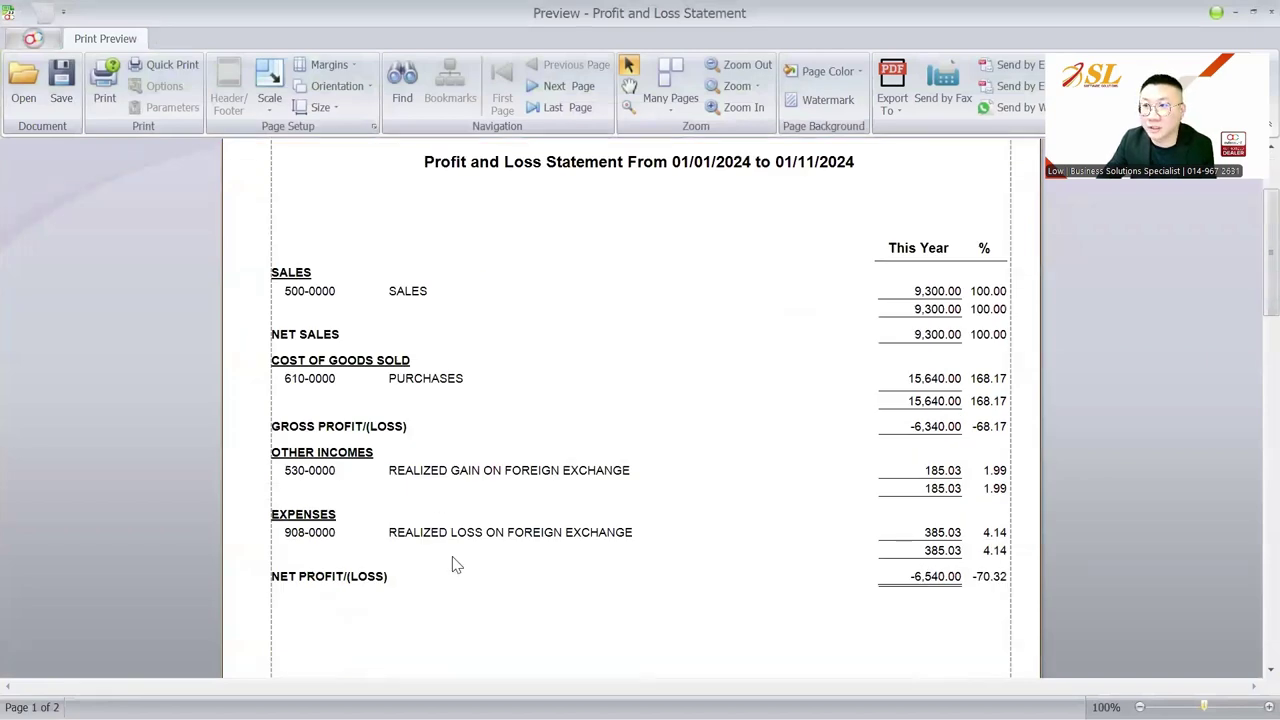
key("Escape")
key("Escape")
Open the journal entry list and compare the October revaluation journal with its 01/11/2024 reversal, including their net totals.
left_click(50, 37)
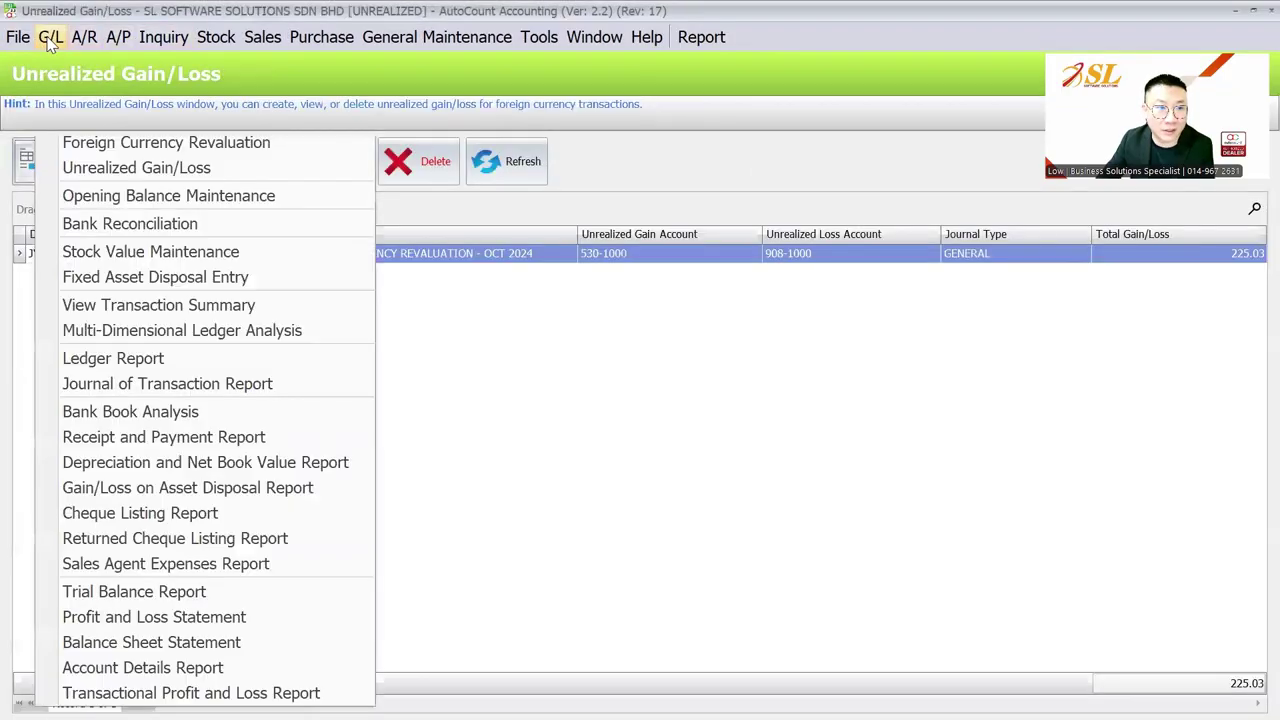
left_click(85, 119)
left_click(228, 280)
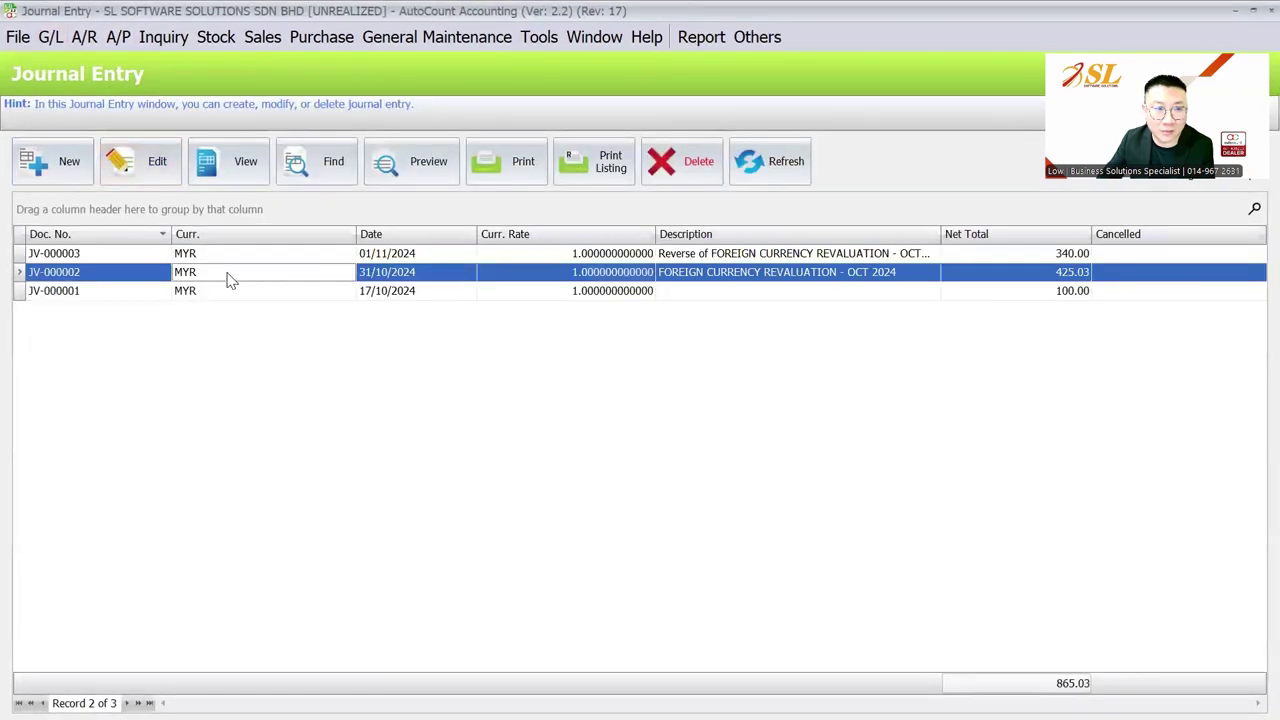
key("Up")
key("Down")
left_click(1070, 280)
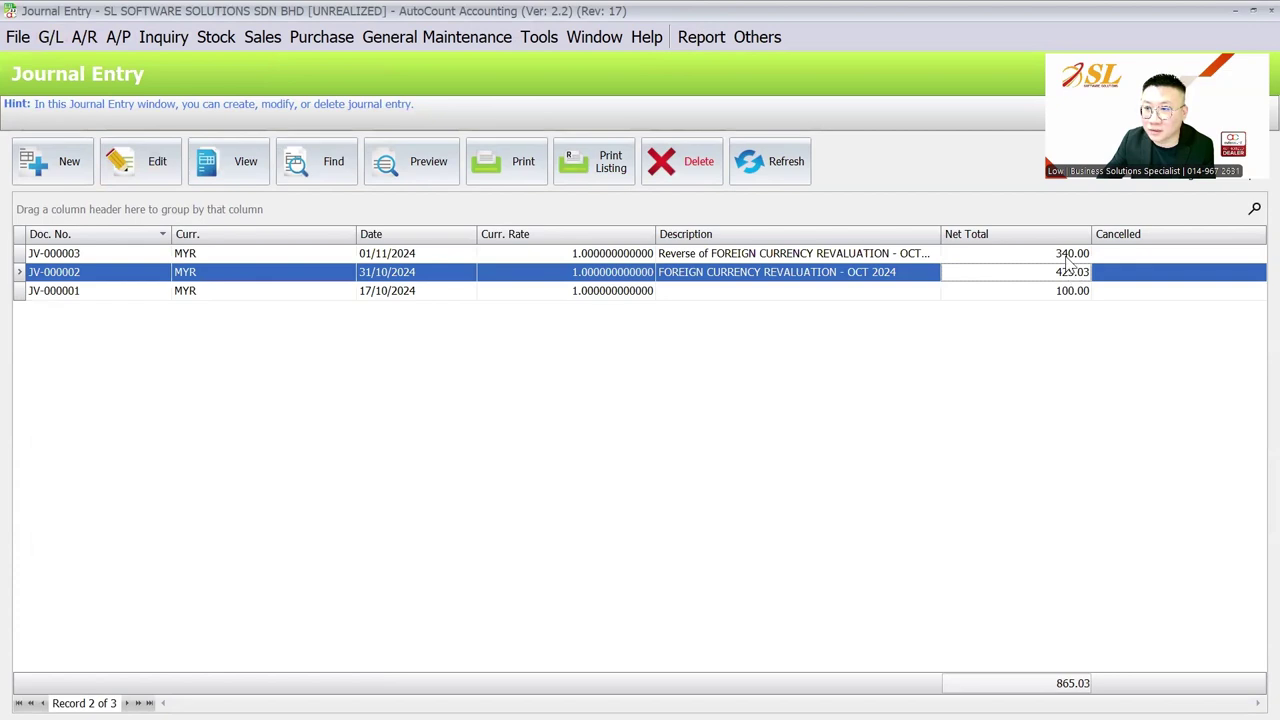
left_click(1068, 256)
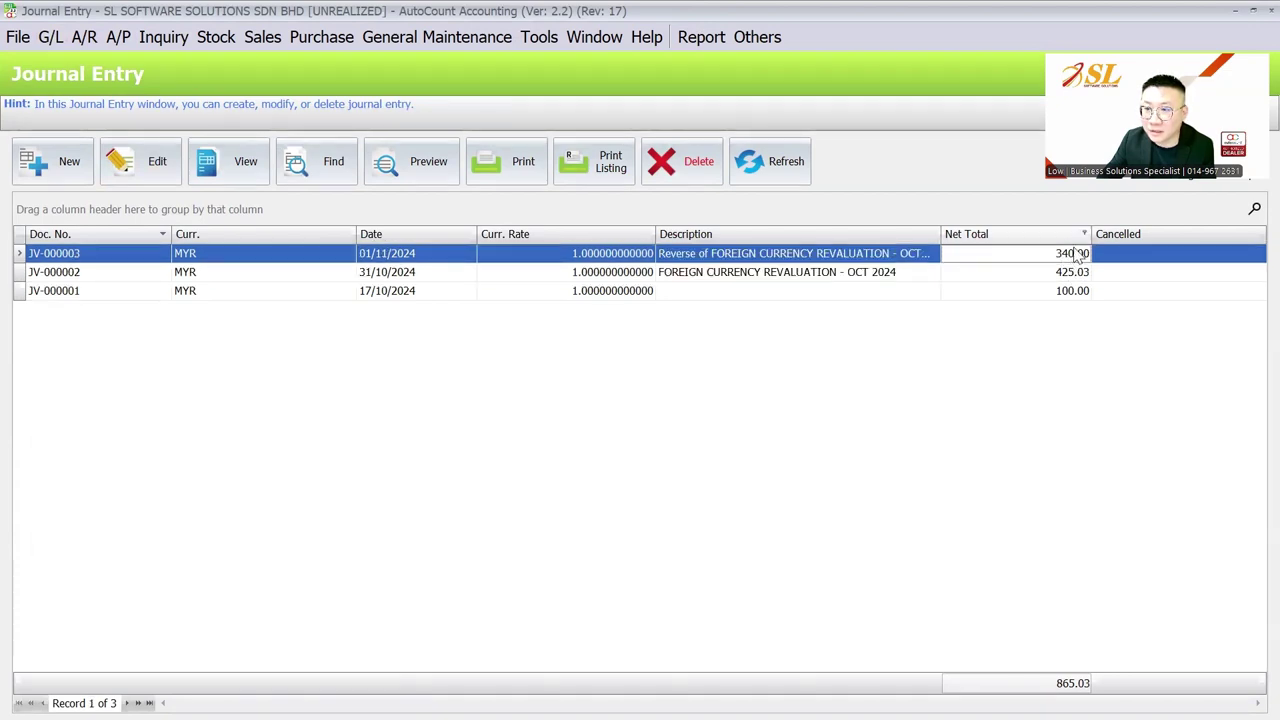
left_click(1068, 276)
left_click(464, 279)
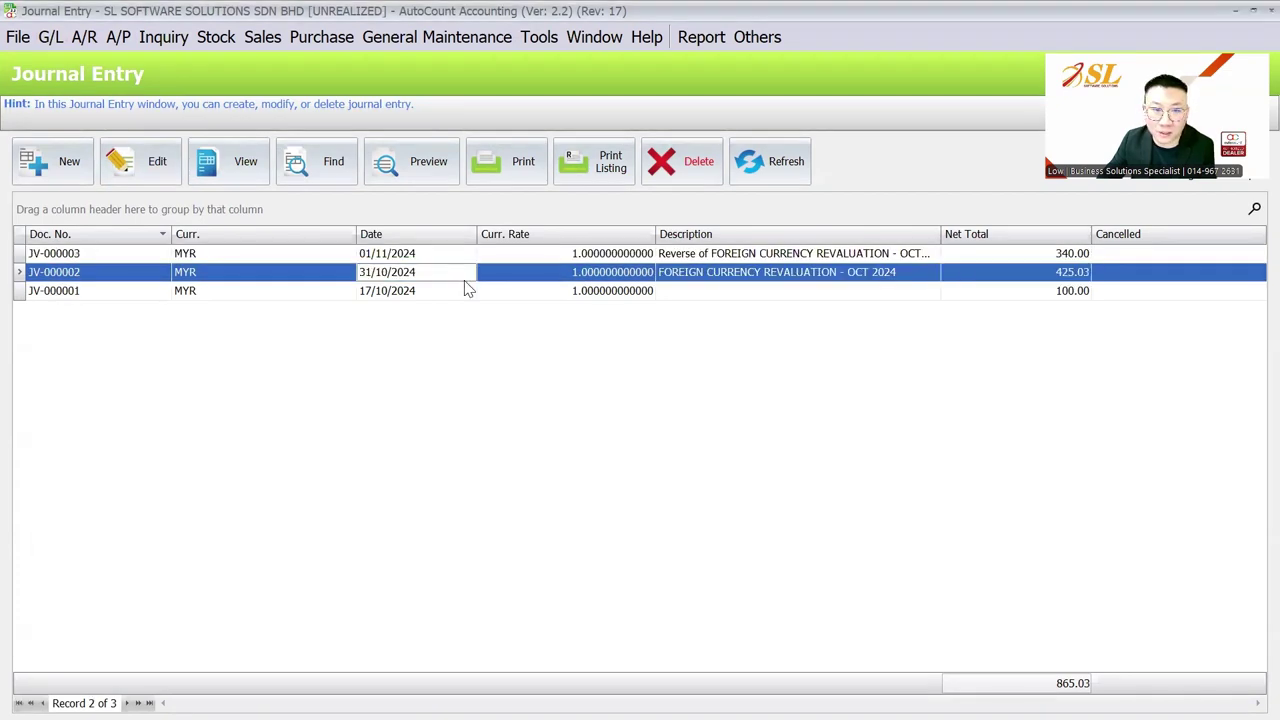
View the 31/10/2024 revaluation journal and examine the MAYBANK (USD) and realized gain lines' accounts, currency rates and amounts.
double_click(464, 282)
left_click(430, 462)
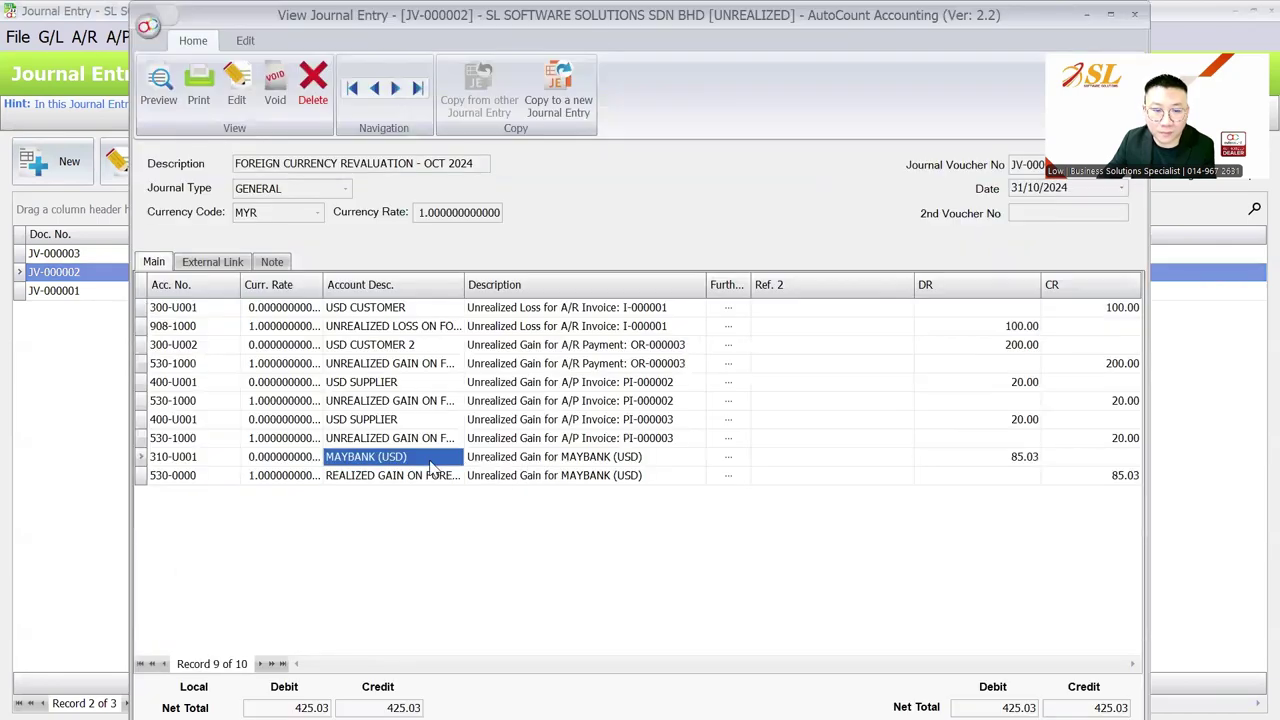
left_click(438, 477)
left_click(1010, 475)
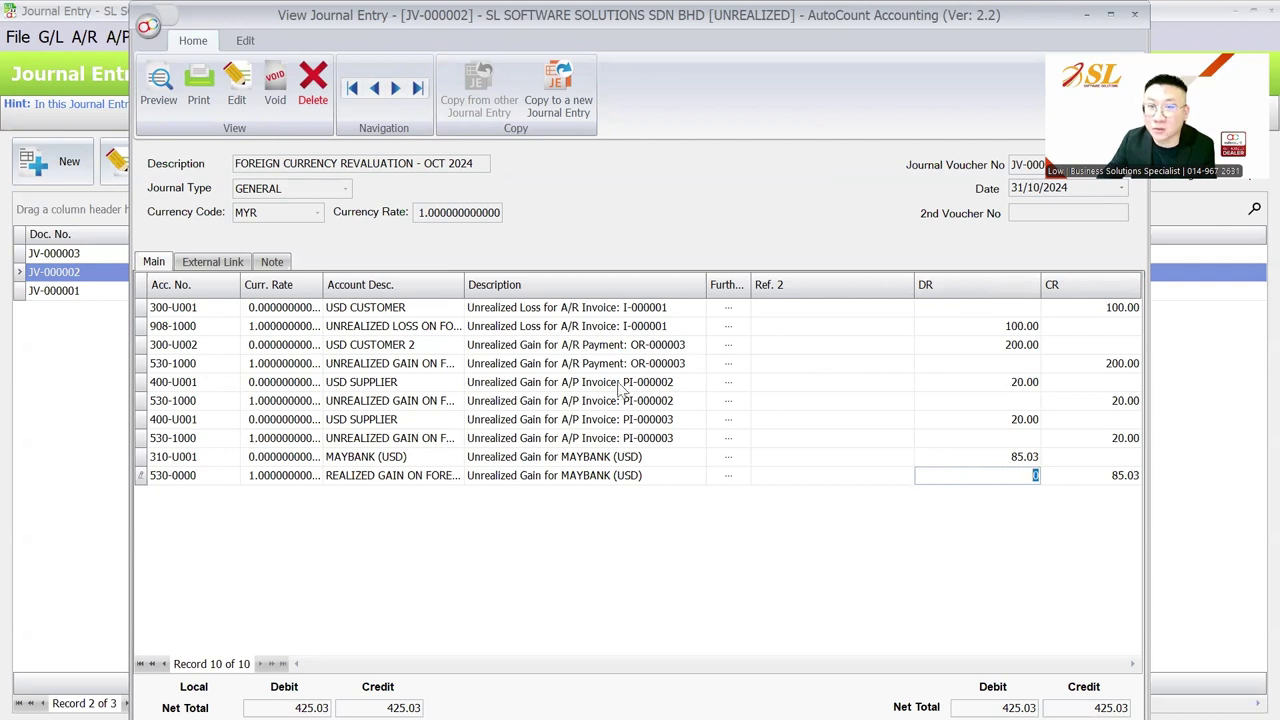
left_click(400, 462)
left_click(286, 457)
left_click(300, 474)
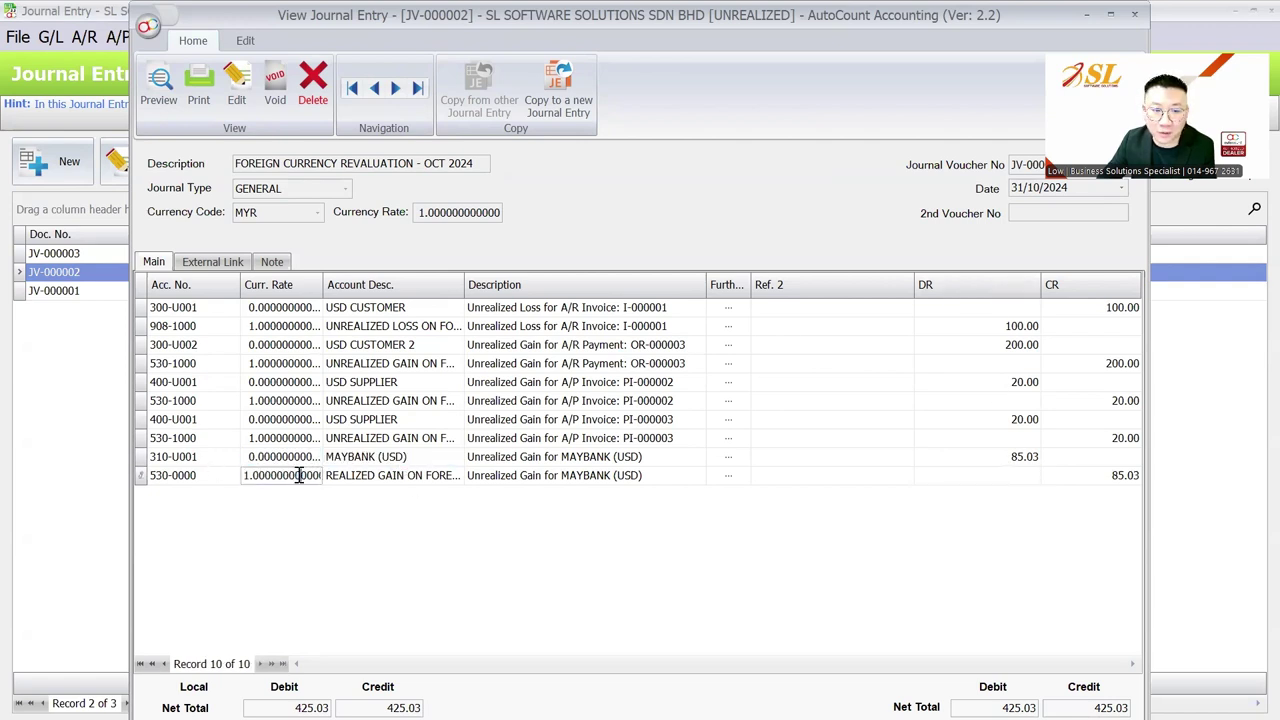
left_click(300, 464)
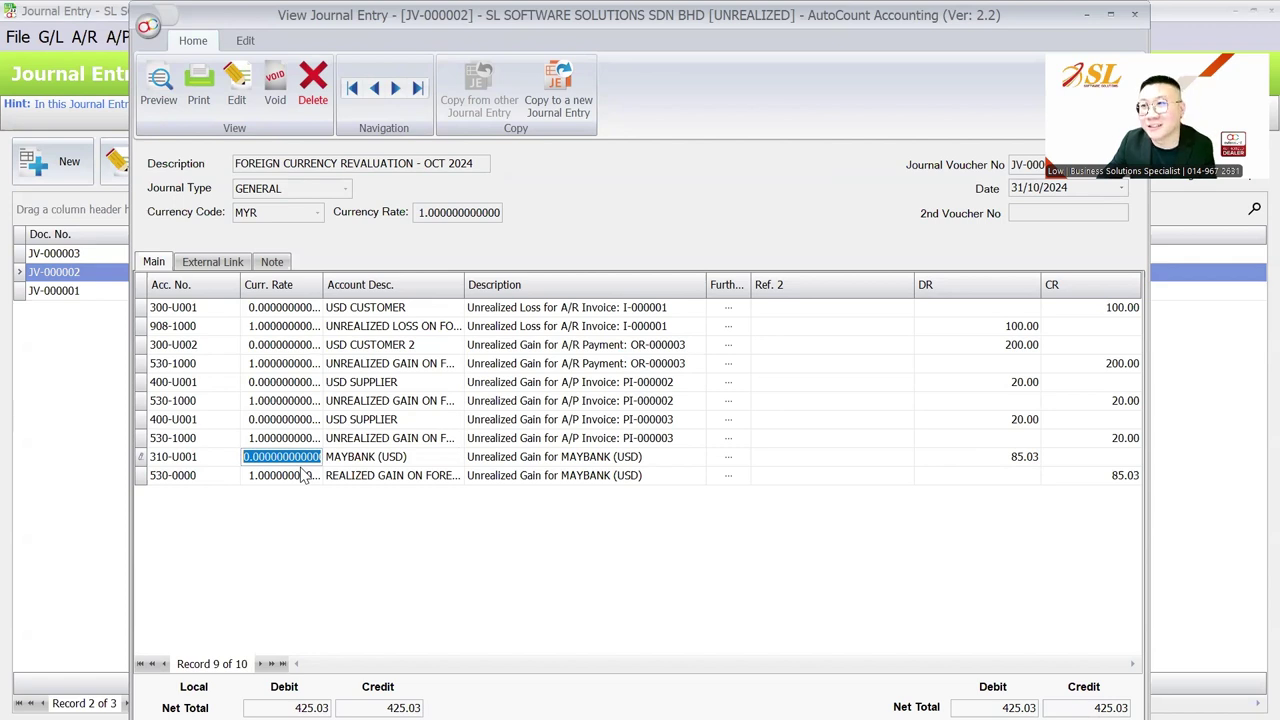
left_click(392, 460)
left_click(390, 480)
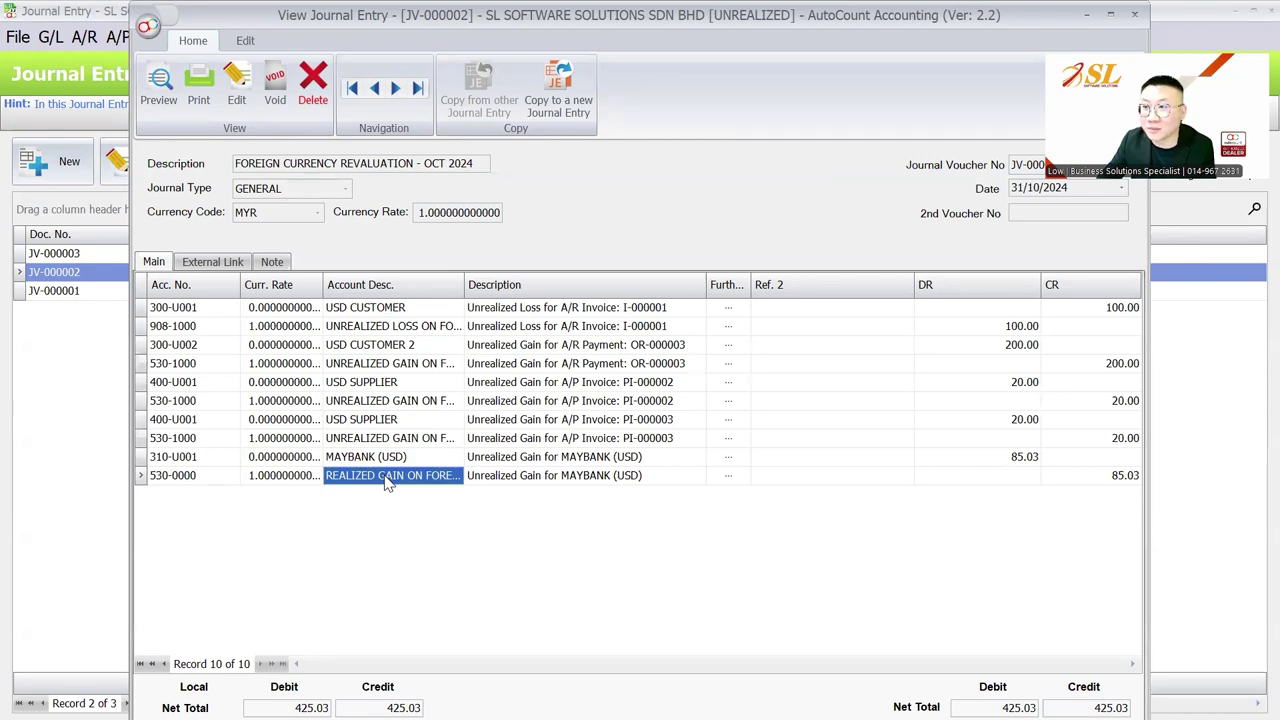
left_click(323, 163)
key("Escape")
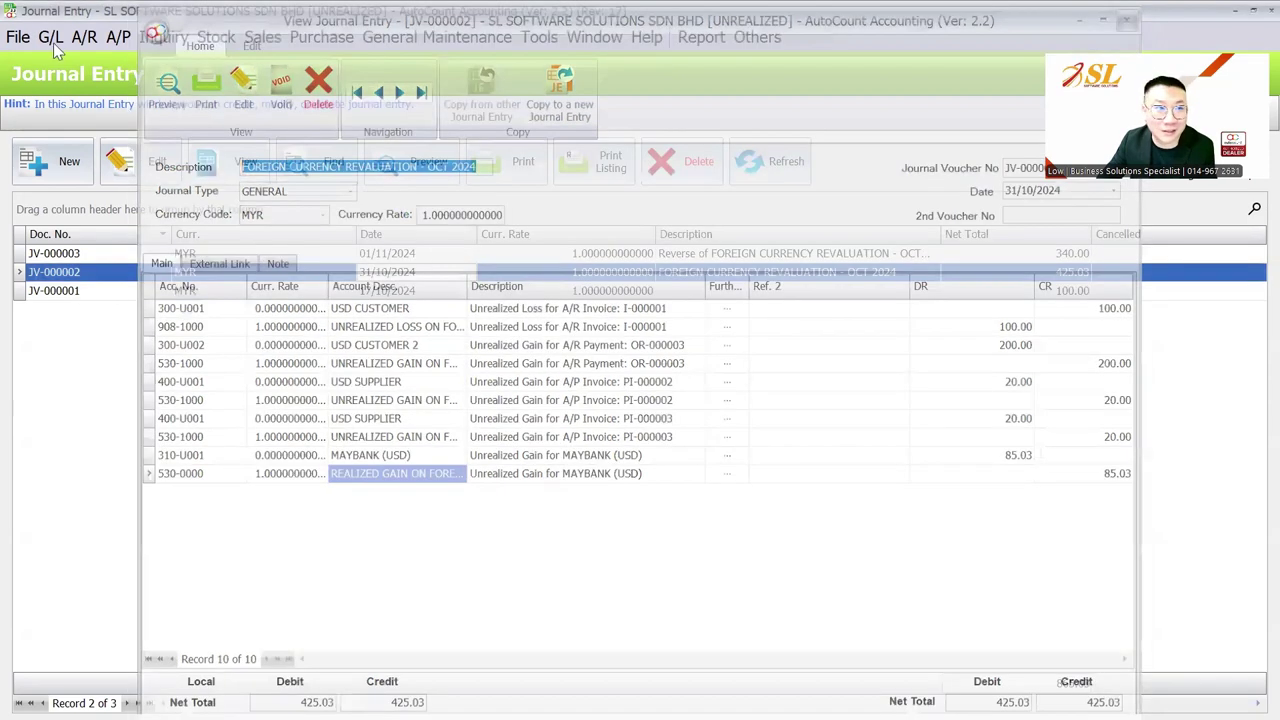
Start another Unrealized Gain/Loss entry and date it 30/11/2024.
left_click(50, 37)
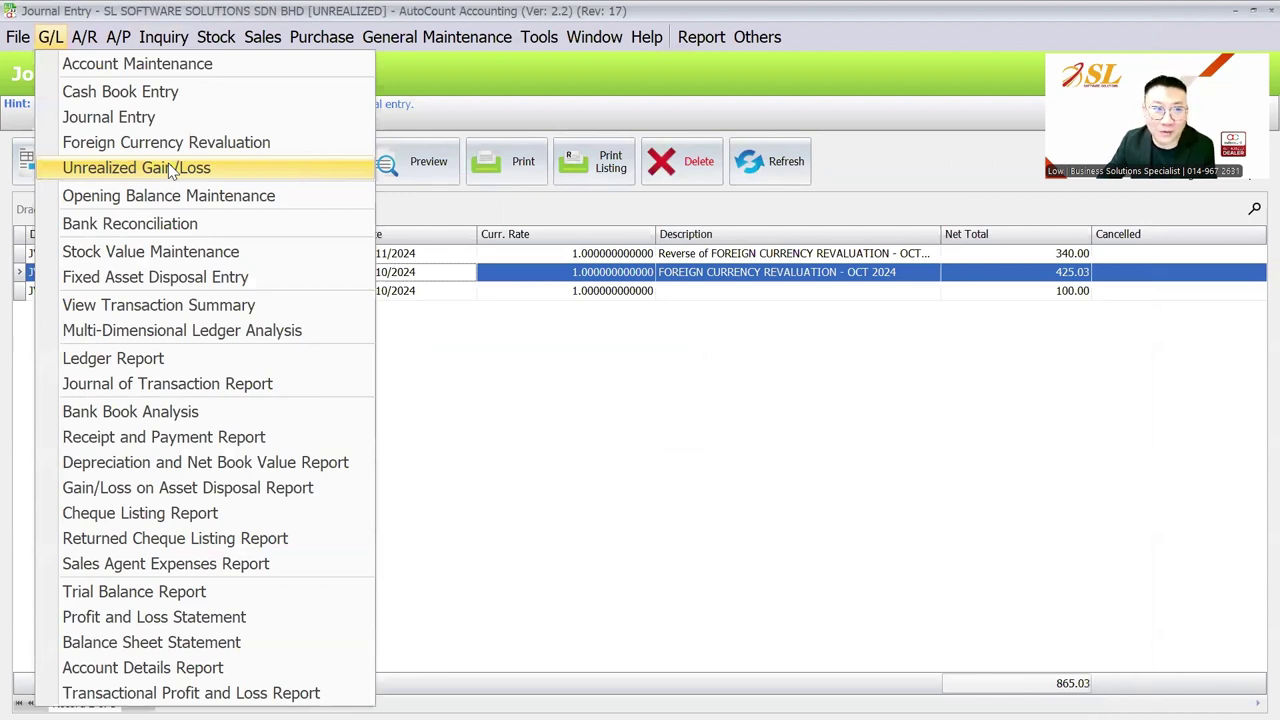
left_click(168, 167)
left_click(53, 161)
left_click(594, 394)
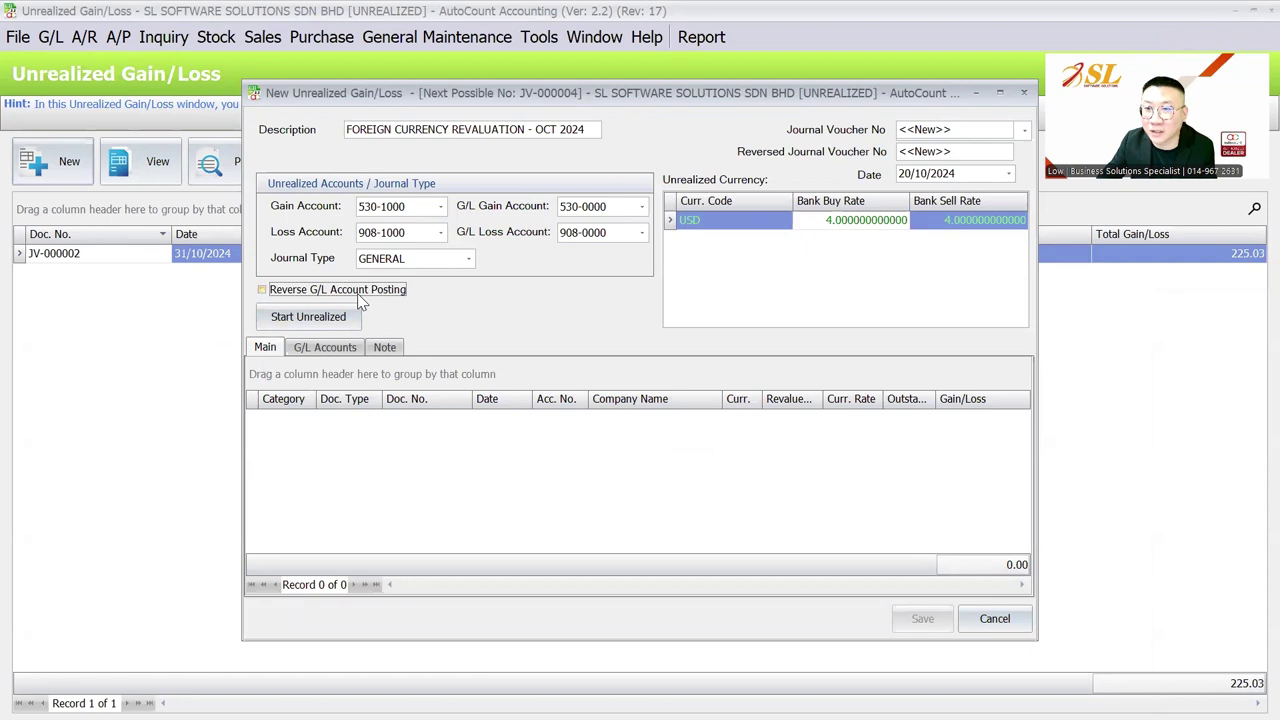
type("31")
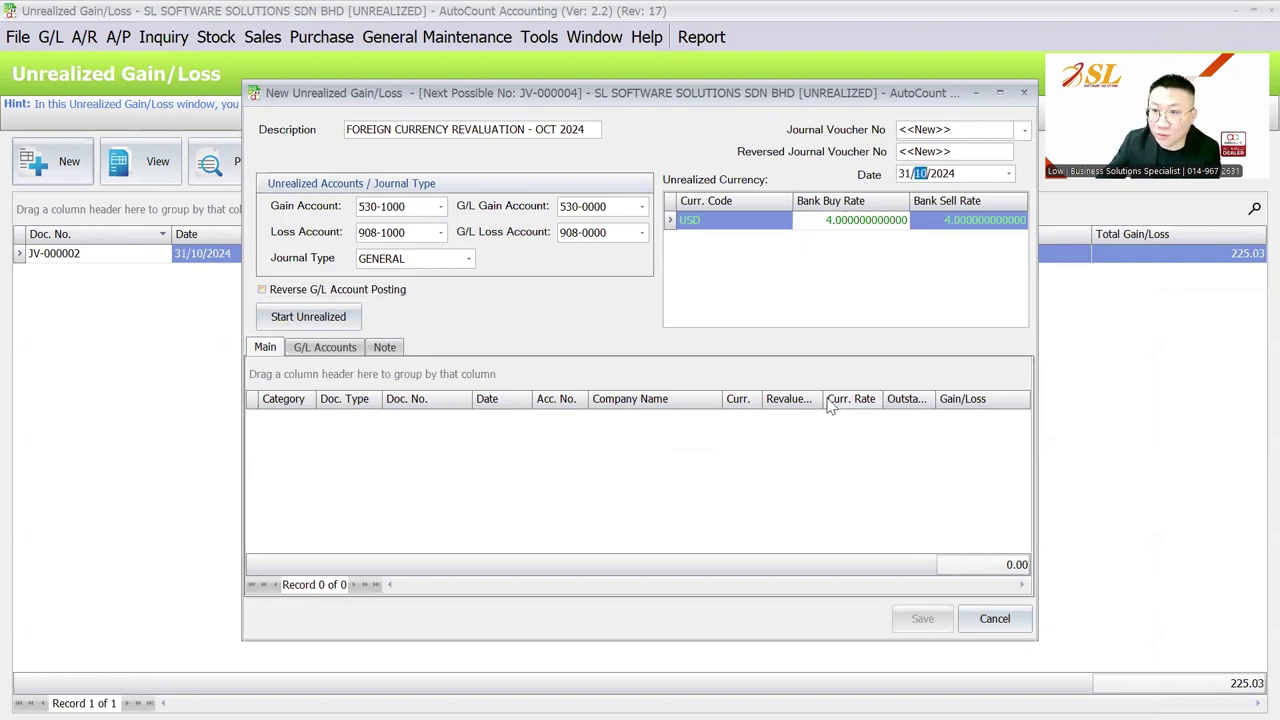
type("11")
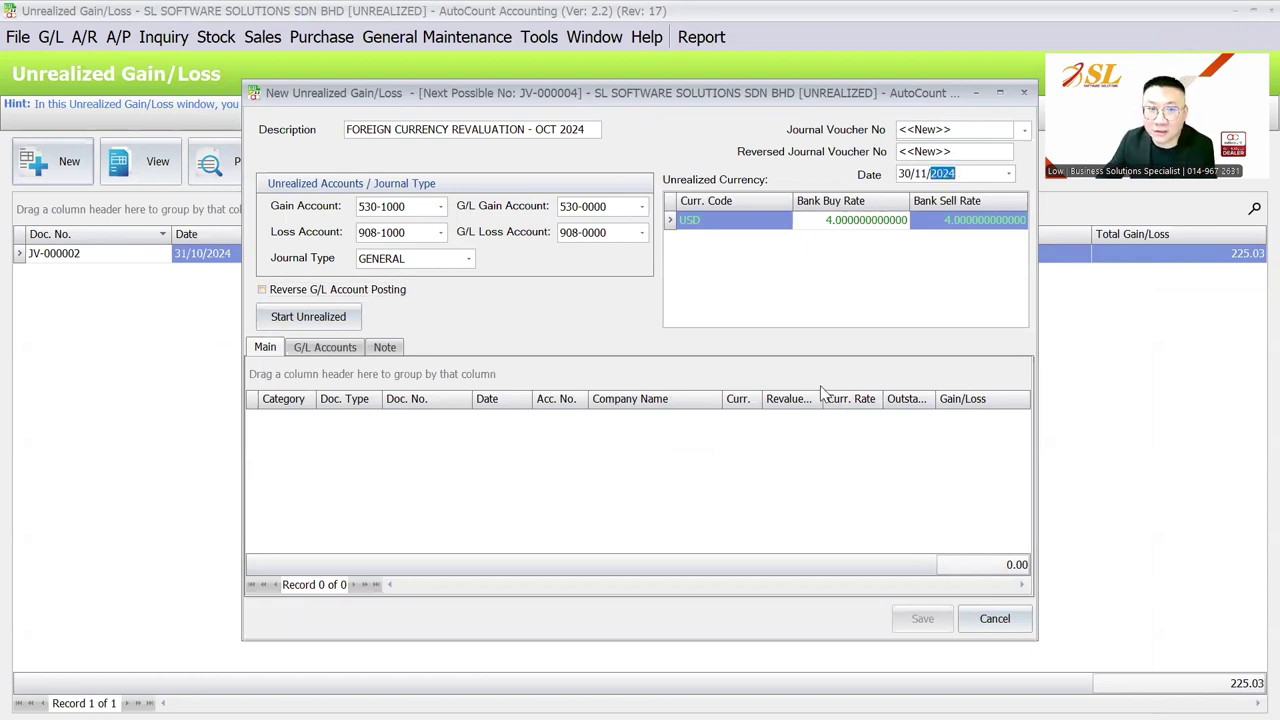
Change the description to "FOREIGN CURRENCY REVALUATION - NOV 2024" and run the unrealized calculation for the entry.
left_click(547, 130)
double_click(547, 130)
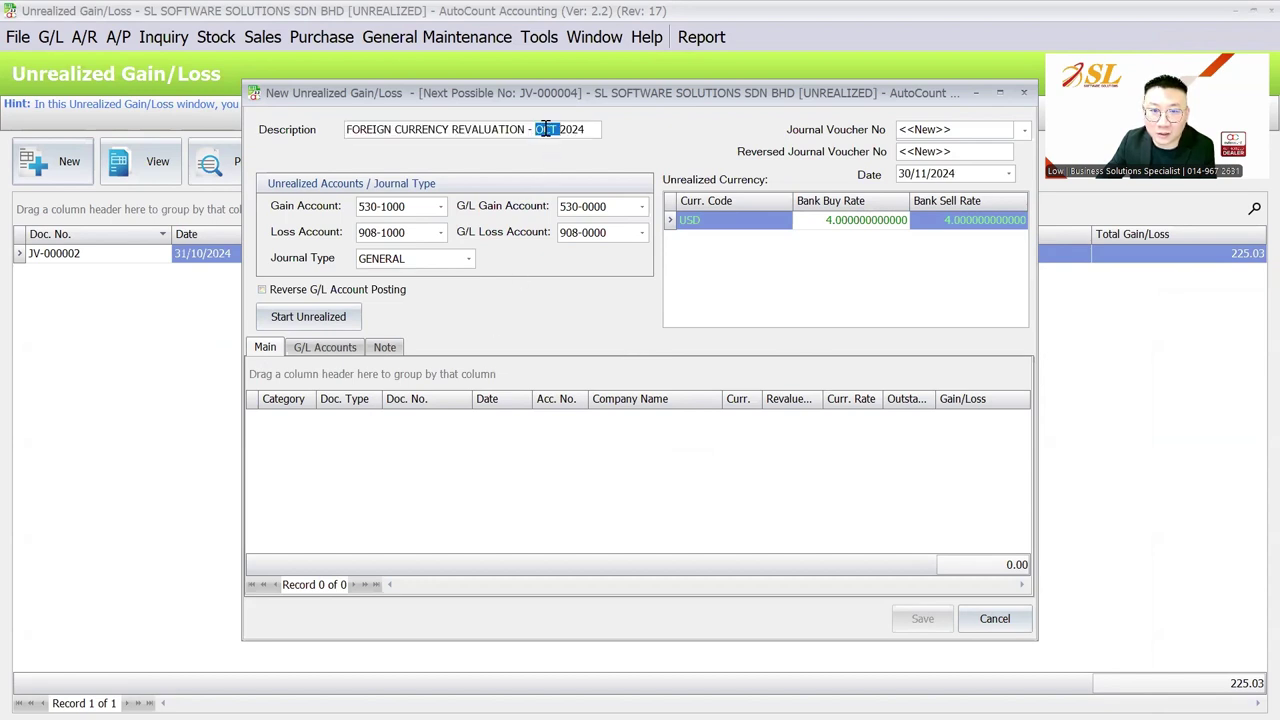
type("NOV")
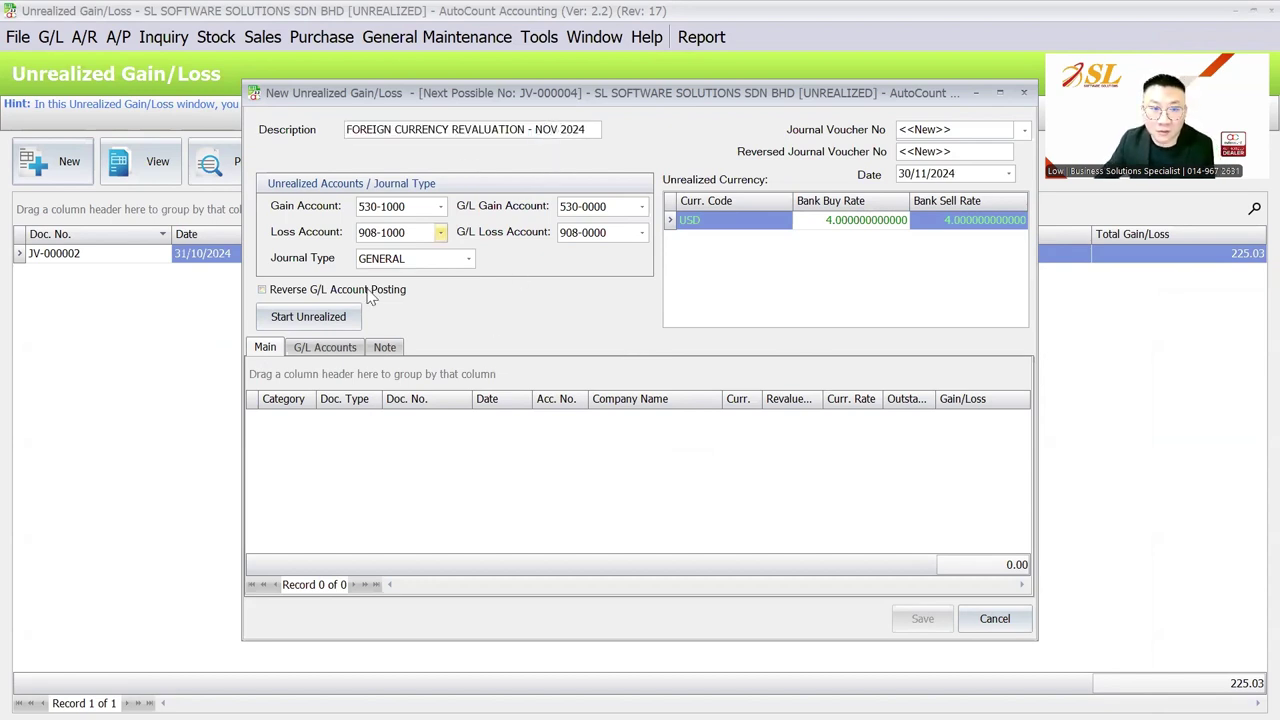
left_click(312, 320)
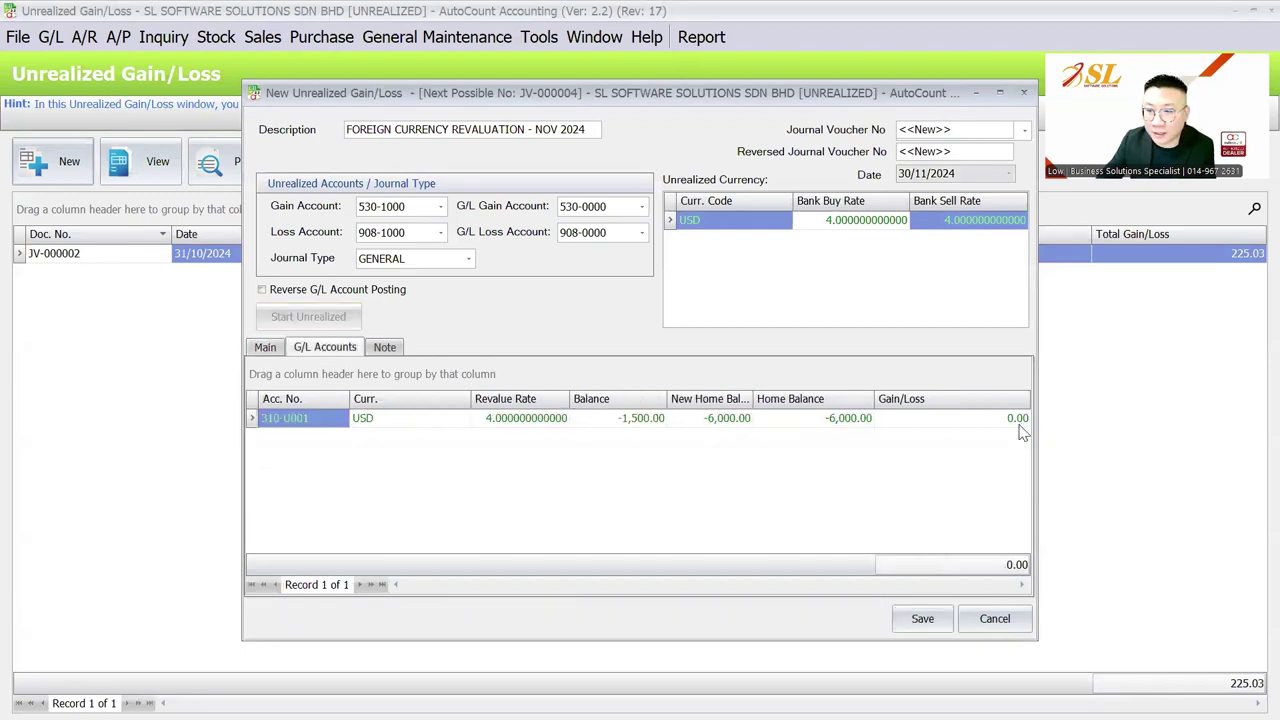
Review the November revaluation's G/L account and document gain/loss lines, then save the entry and close it.
left_click(1018, 420)
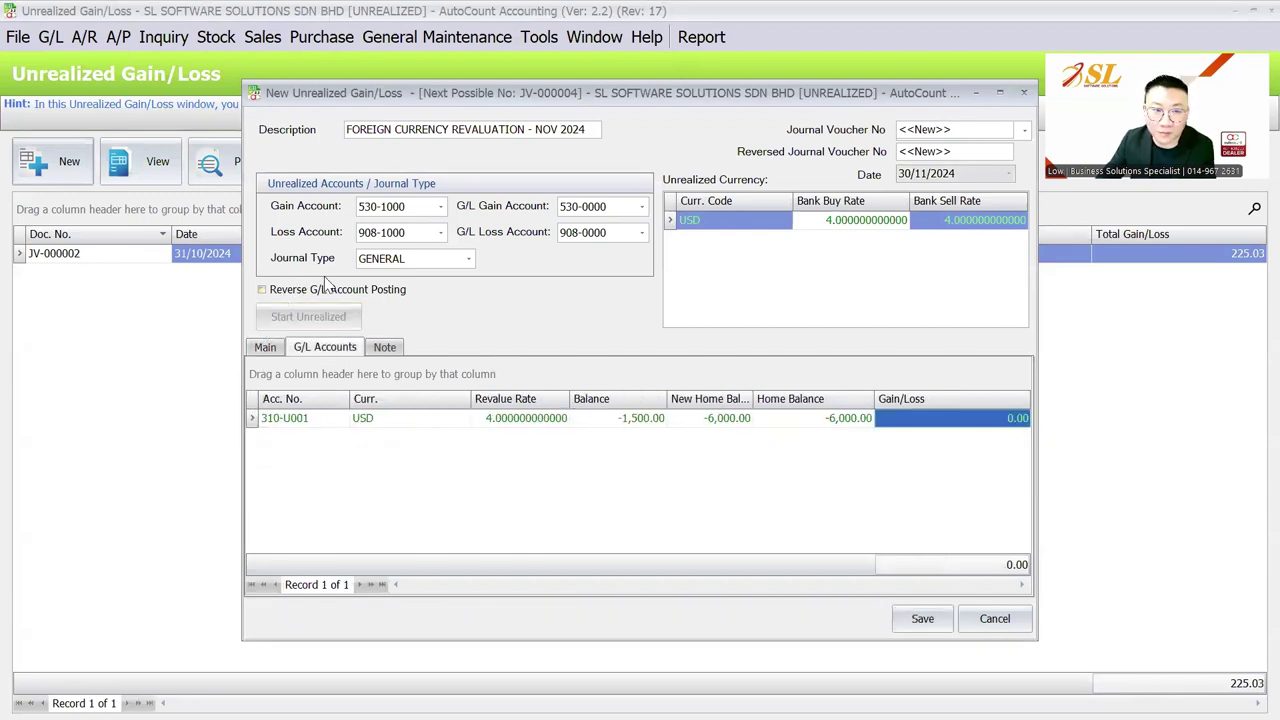
left_click(265, 347)
left_click(853, 420)
key("Down")
key("Down")
key("Down")
key("Left")
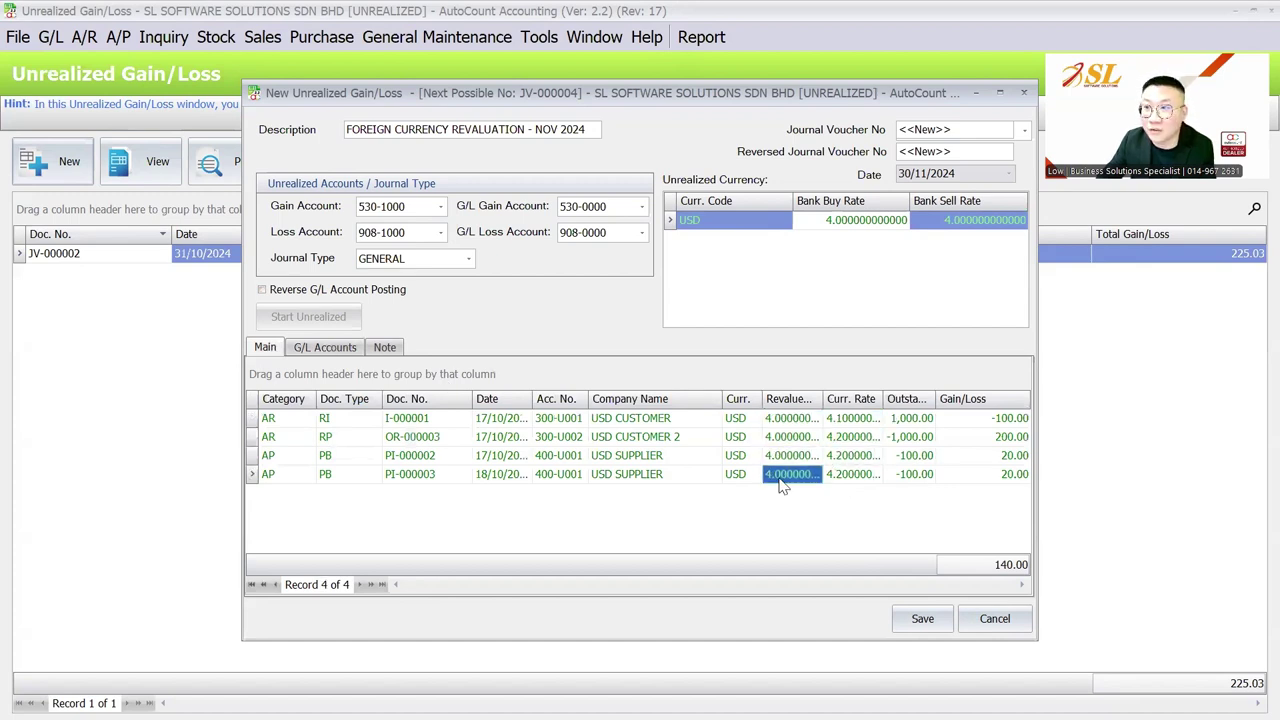
left_click(922, 618)
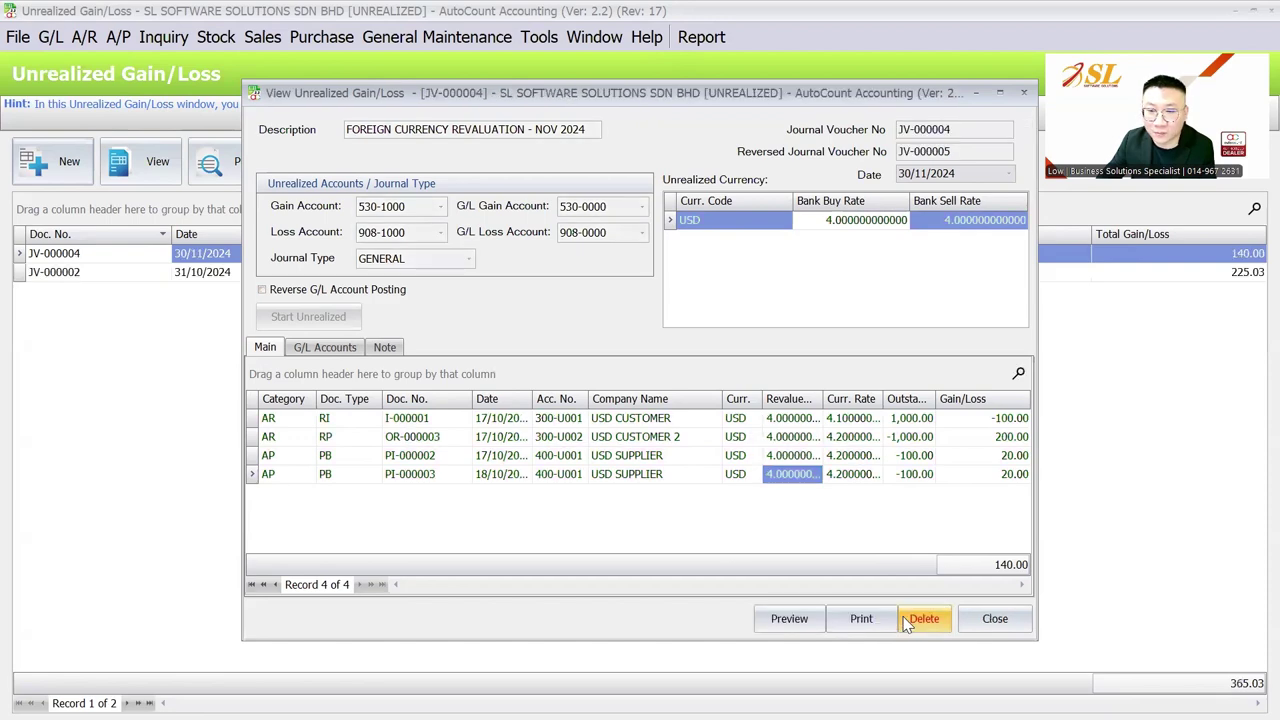
left_click(1023, 92)
Compare the November revaluation journal with its 01/12/2024 reversal in the journal entry list, then return to the Unrealized Gain/Loss list.
left_click(50, 37)
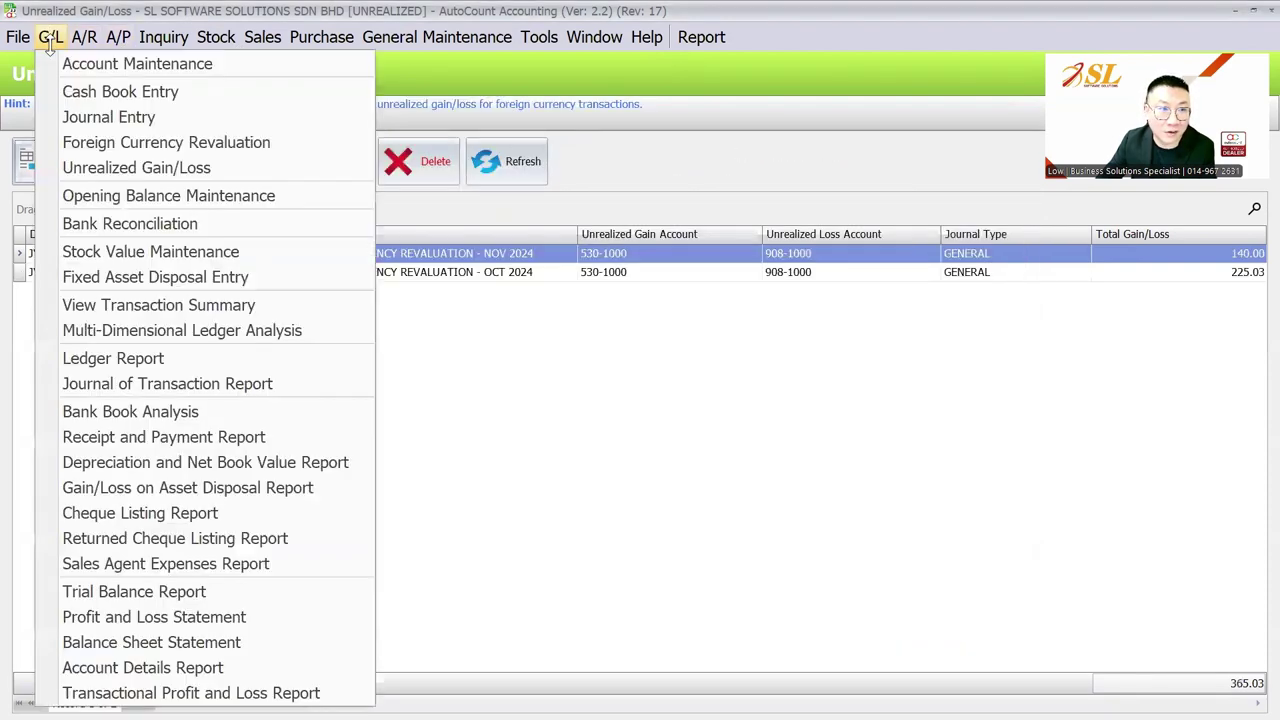
left_click(77, 118)
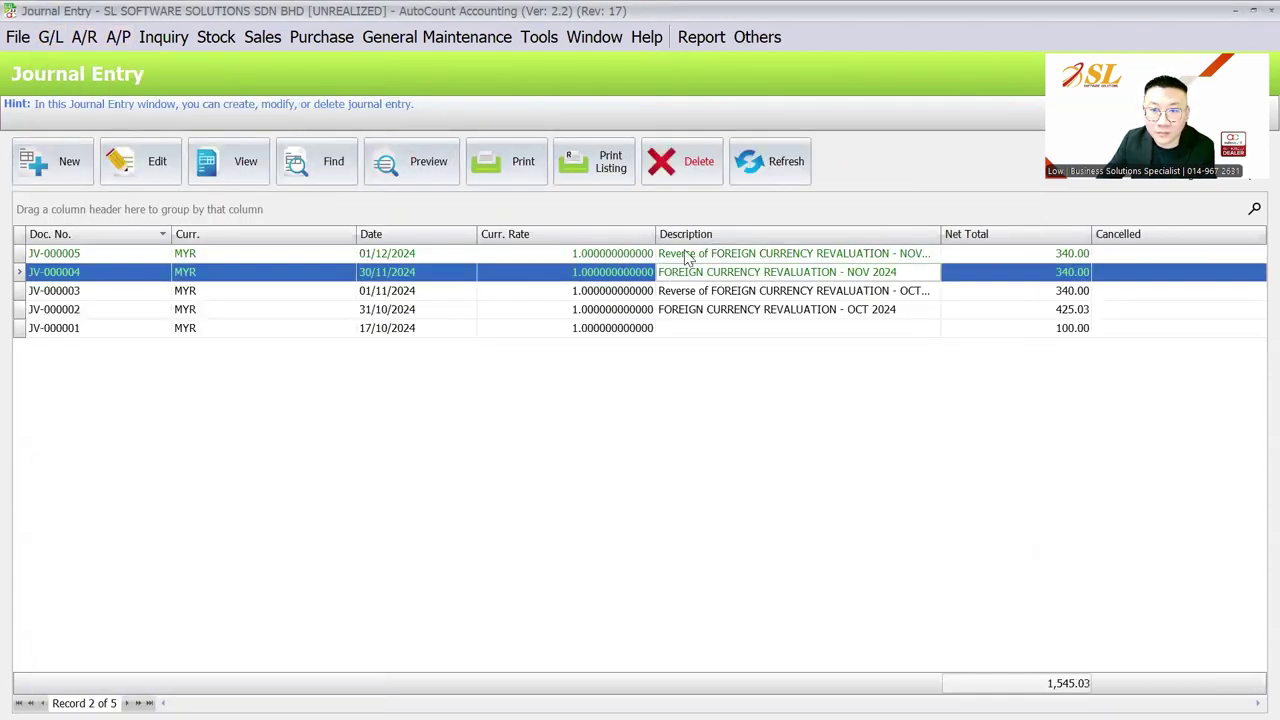
left_click(1078, 256)
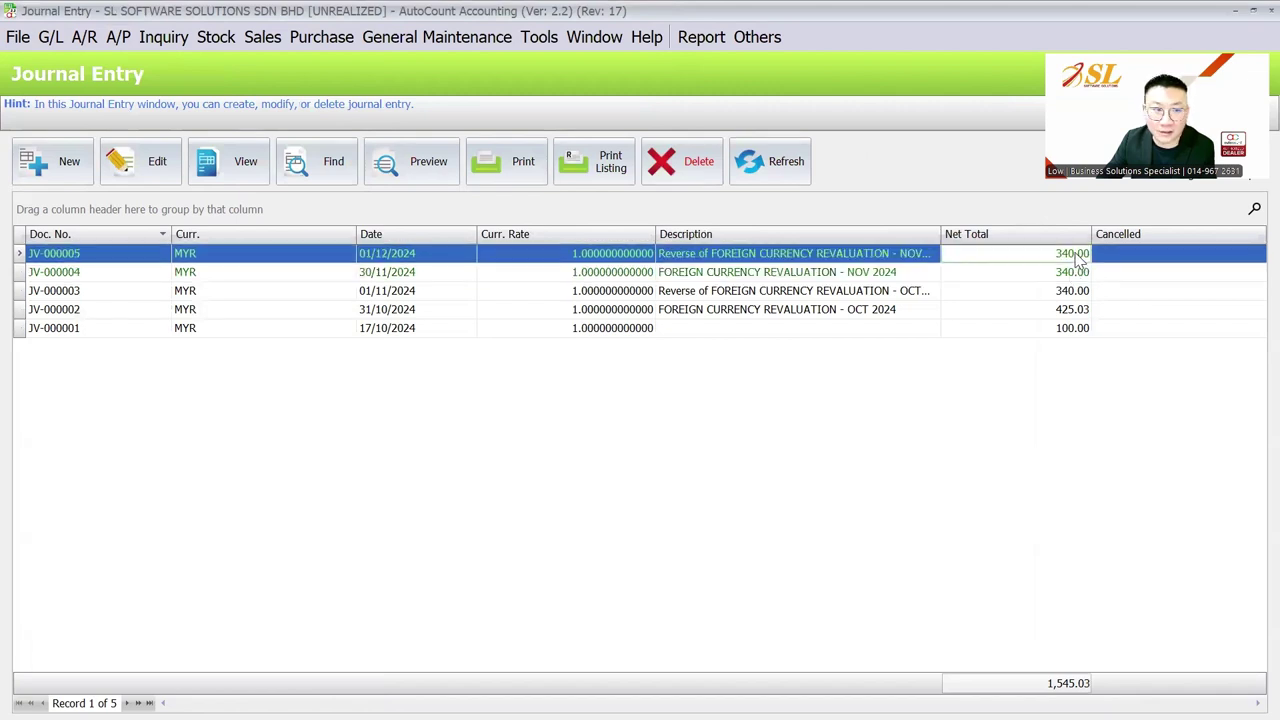
left_click(50, 37)
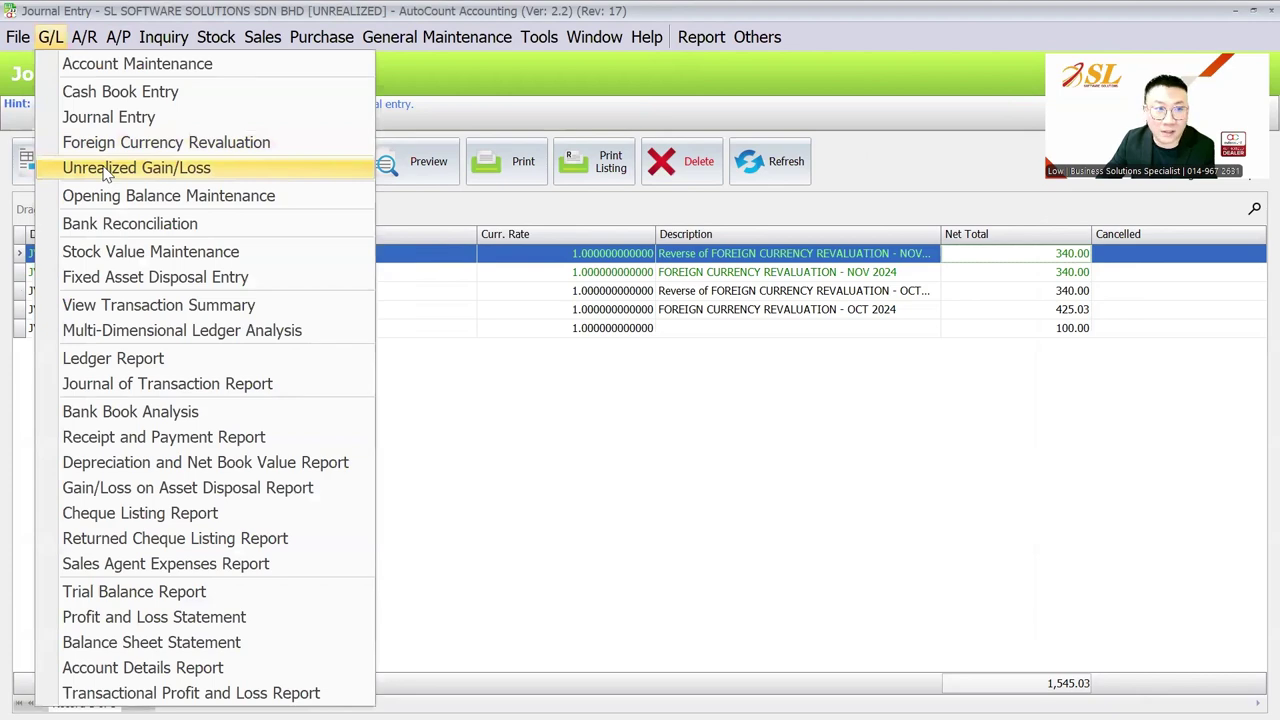
left_click(107, 169)
Open the 17/10/2024 USD CUSTOMER sales invoice for editing, set its currency rate to 4 and save it.
left_click(262, 37)
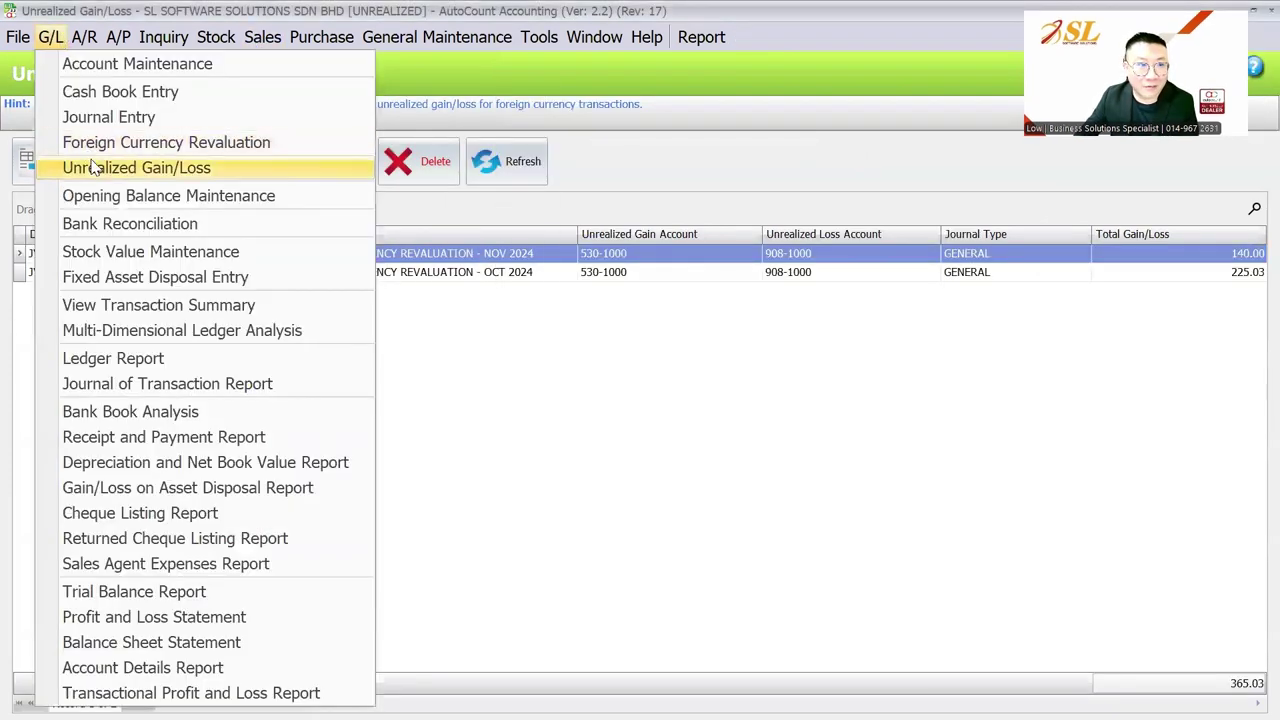
mouse_move(277, 40)
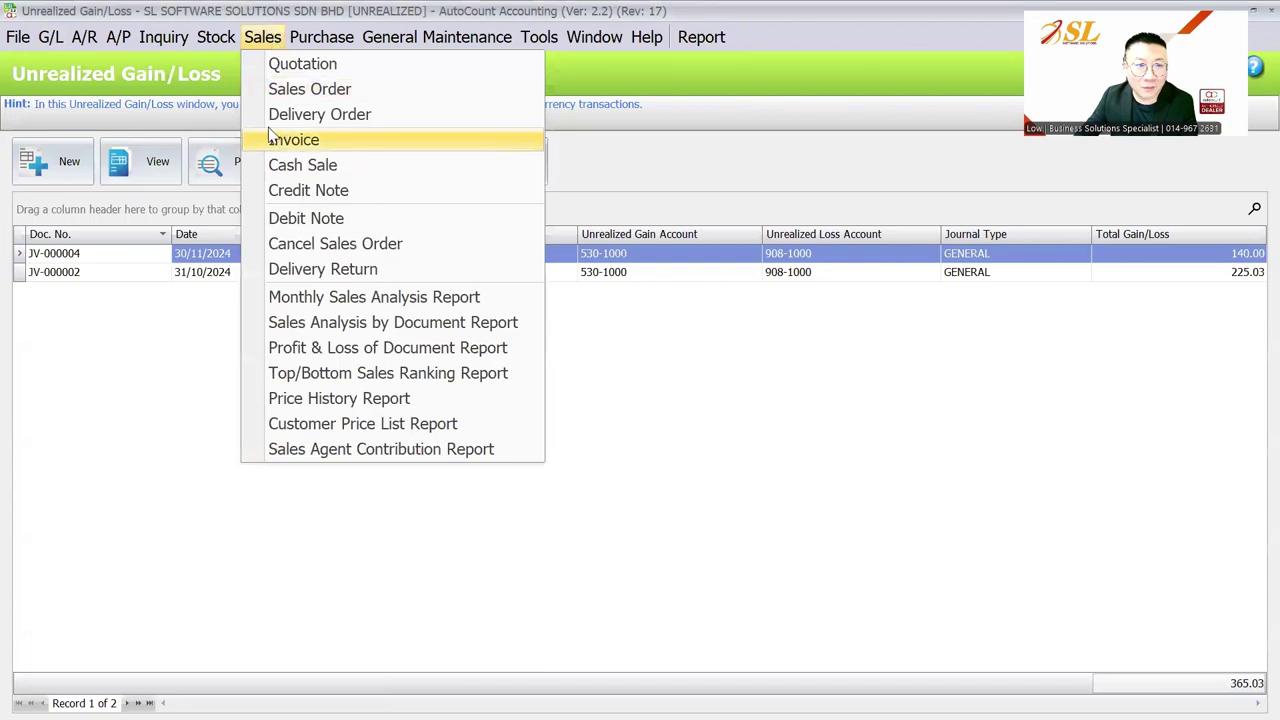
left_click(129, 89)
left_click(262, 40)
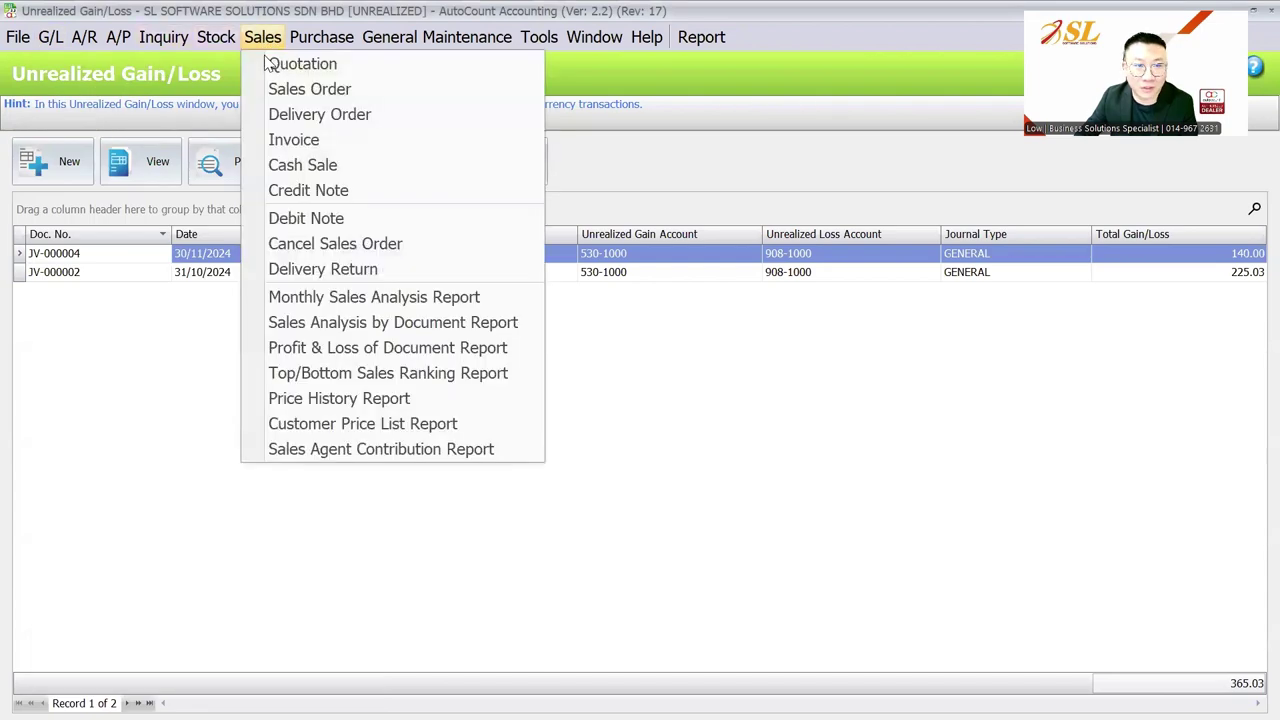
left_click(292, 141)
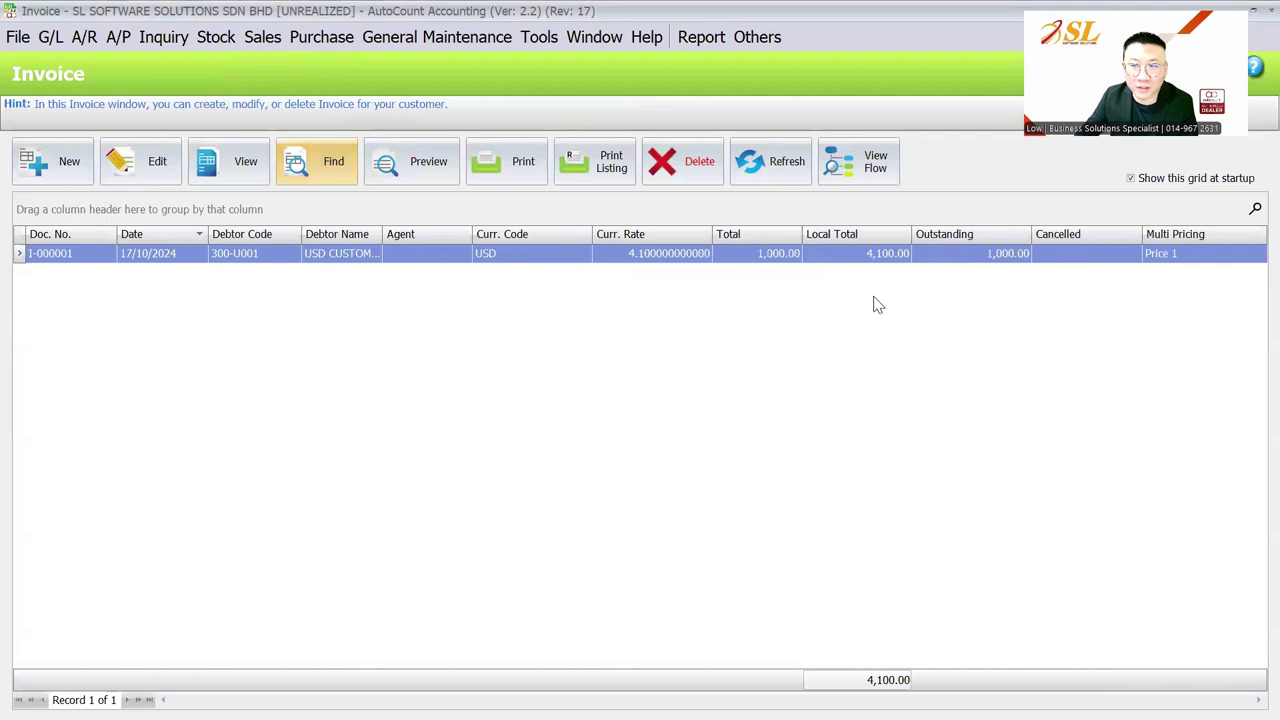
left_click(150, 165)
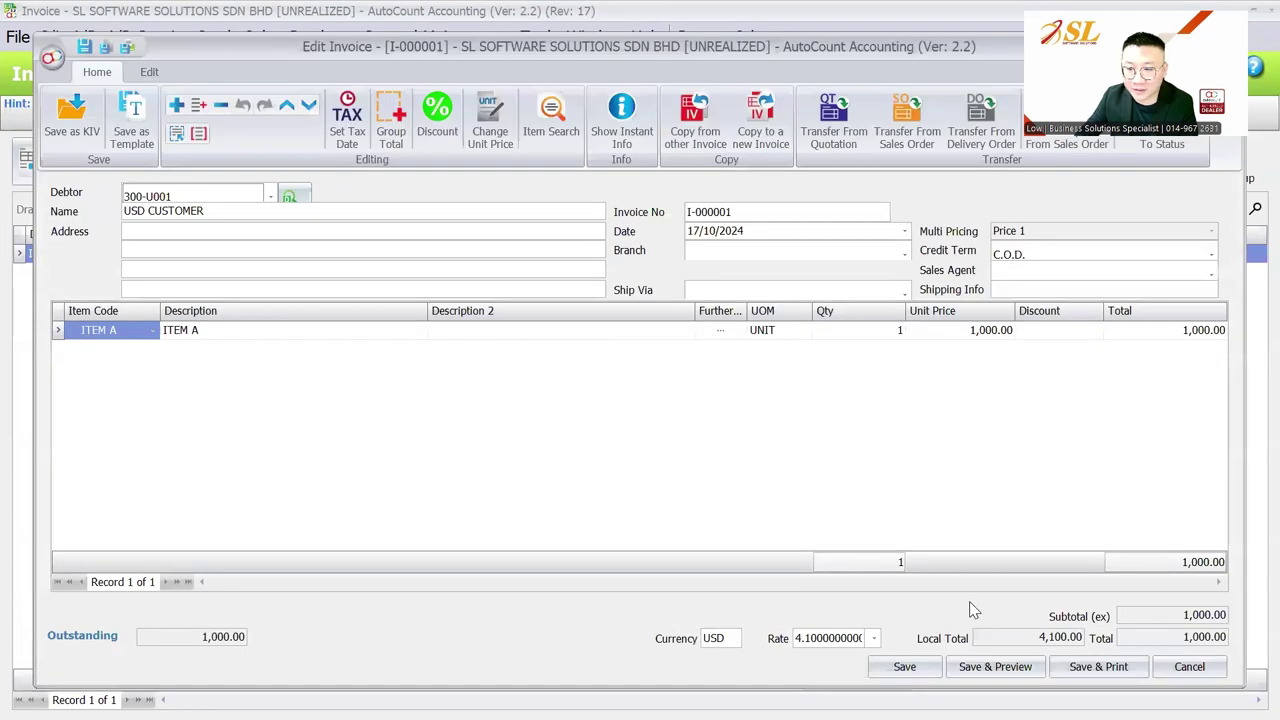
left_click(828, 638)
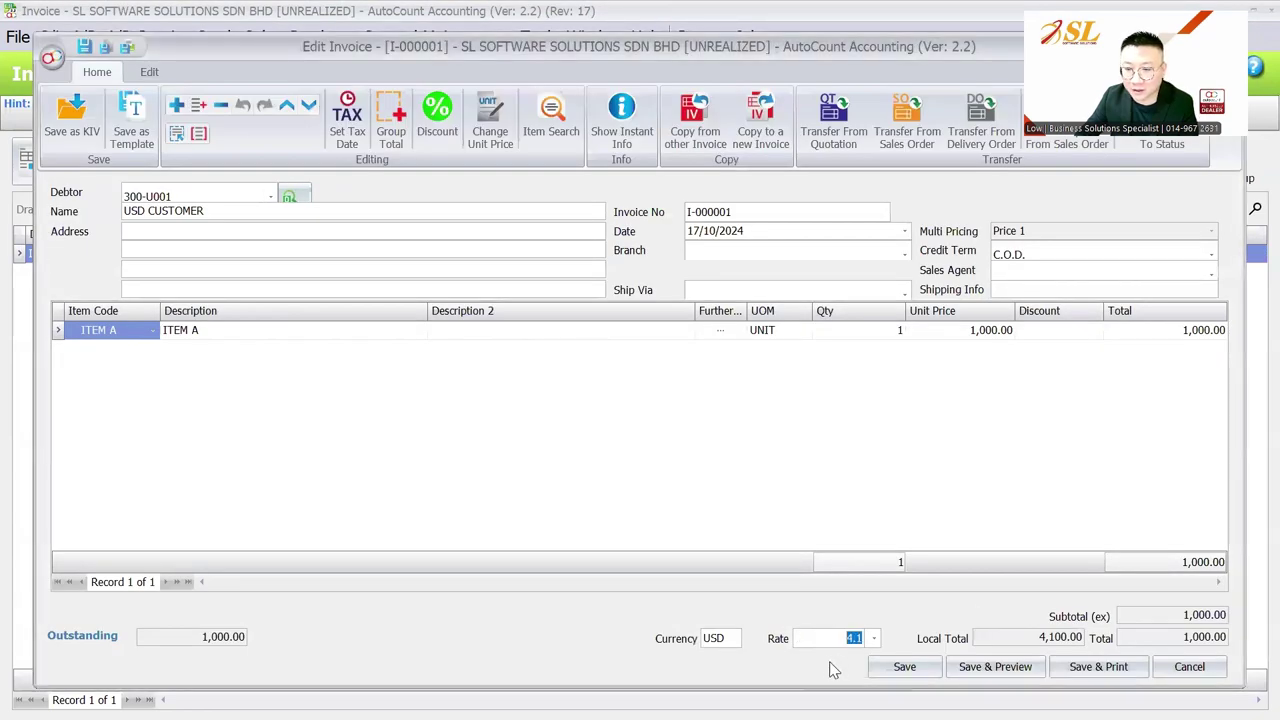
type("4")
key("Return")
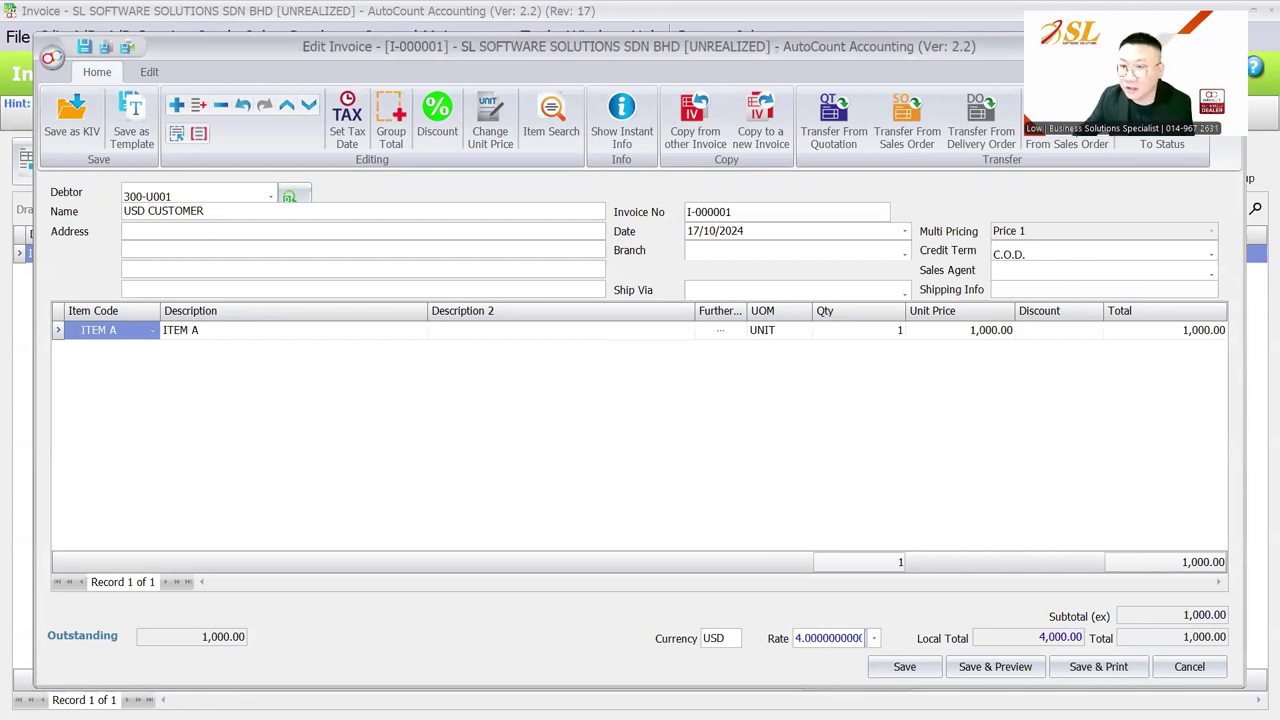
left_click(905, 666)
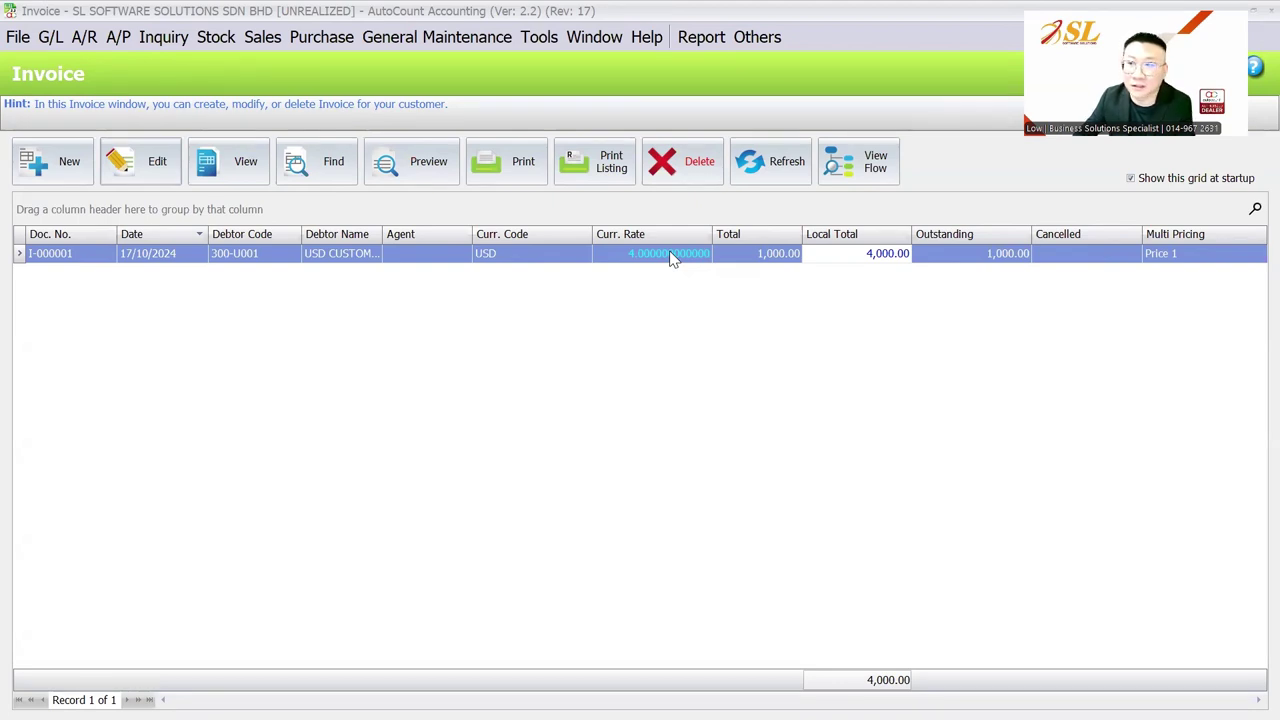
View the USD CUSTOMER invoice's document flow, then set the invoice's currency rate back to 4.1 and save it.
left_click(858, 161)
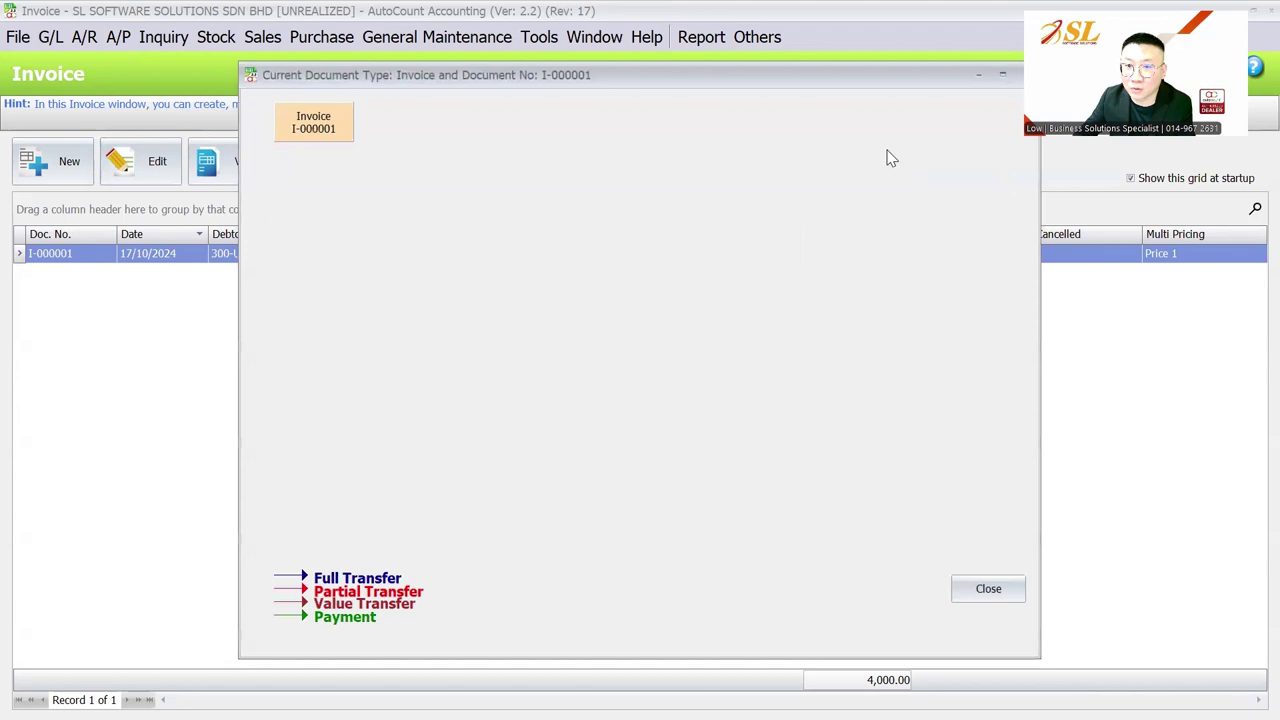
left_click(958, 590)
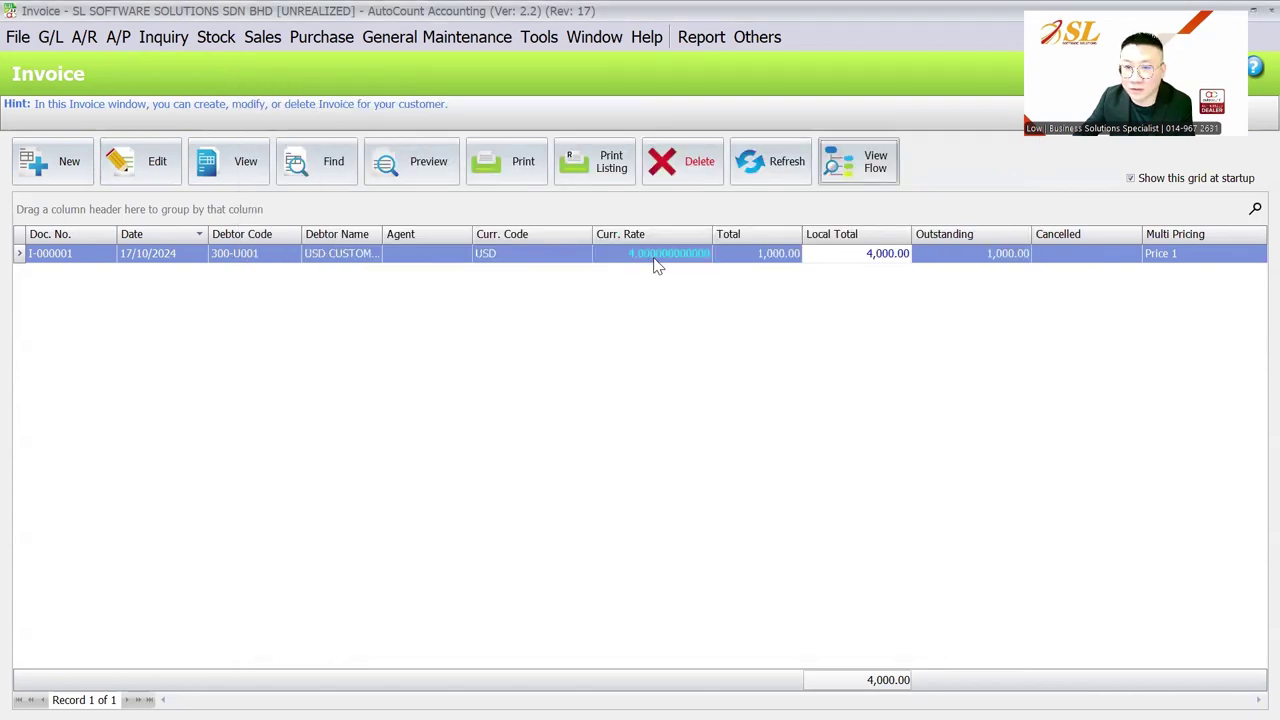
left_click(168, 172)
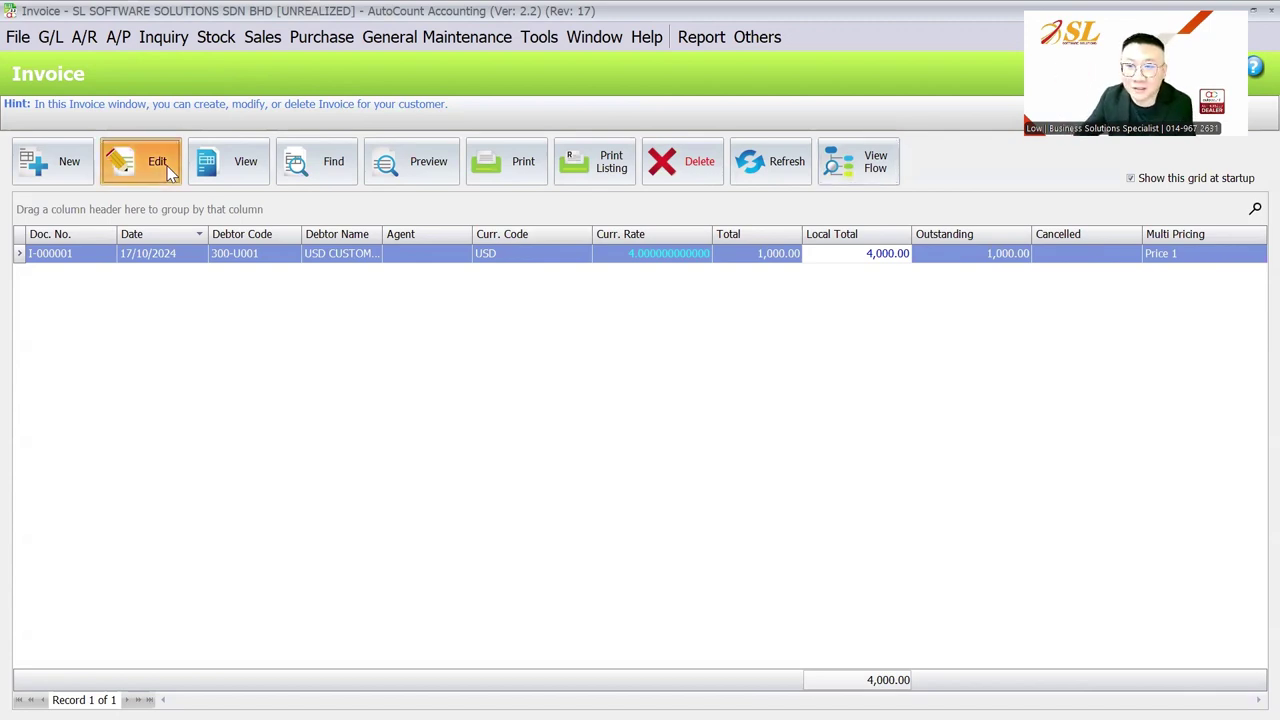
left_click(812, 640)
type("4.1")
left_click(903, 666)
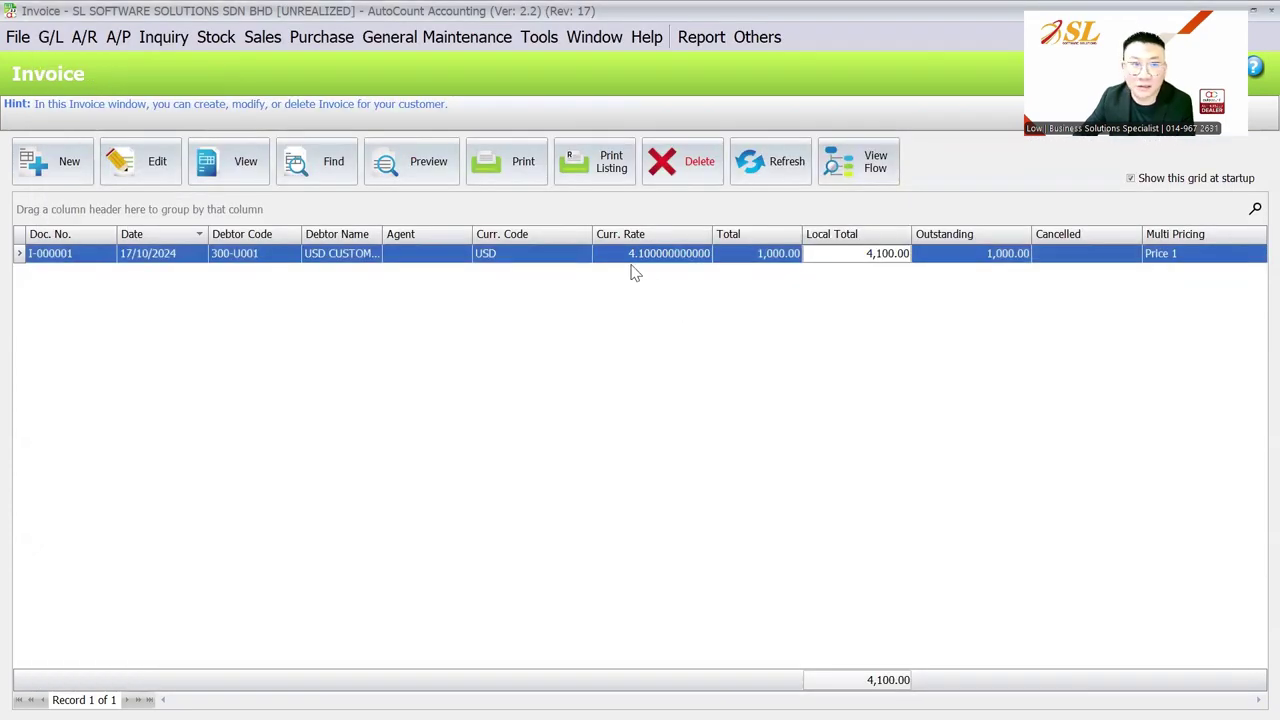
Delete both the NOV 2024 and OCT 2024 revaluations from the Unrealized Gain/Loss list.
left_click(51, 38)
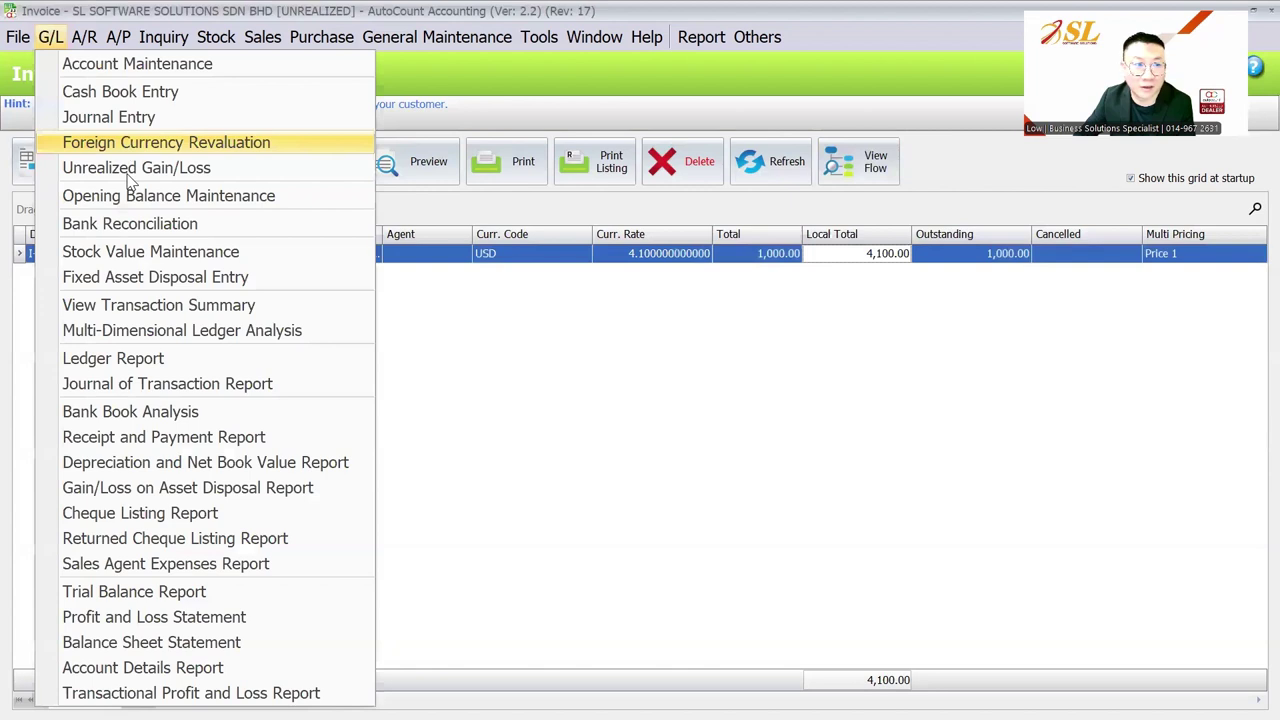
left_click(130, 170)
left_click(386, 272)
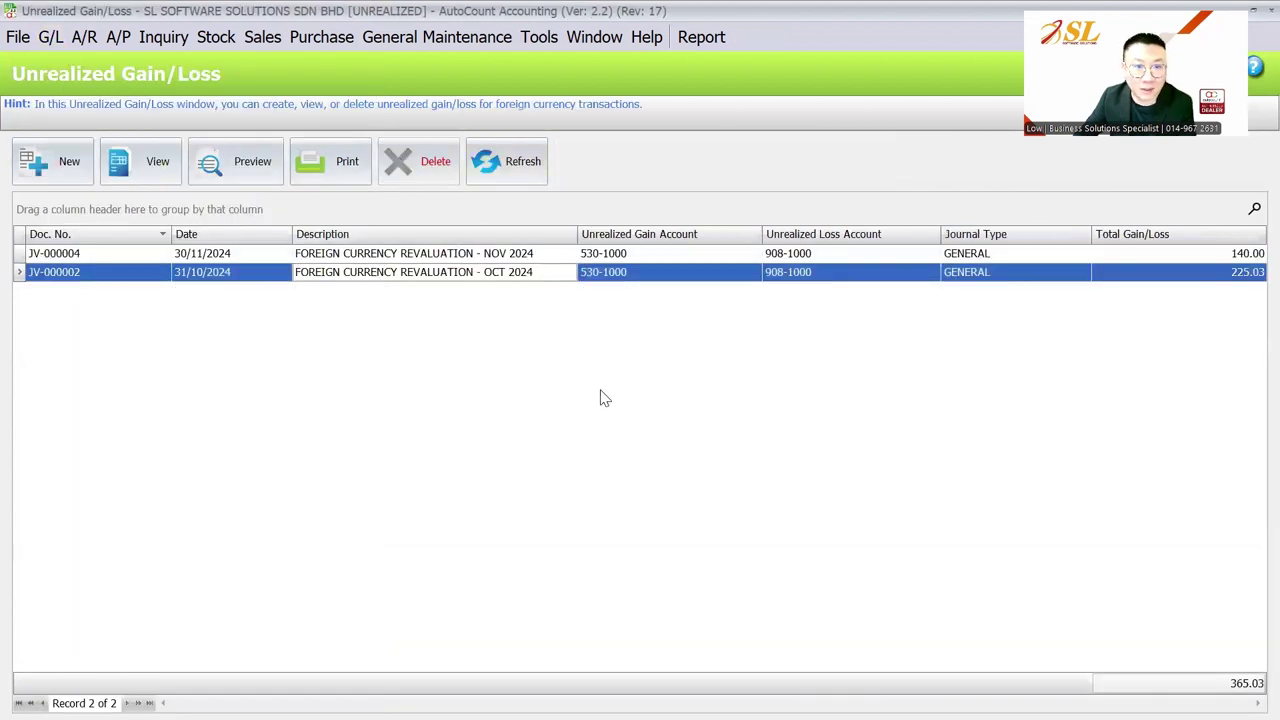
left_click(466, 253)
key("Delete")
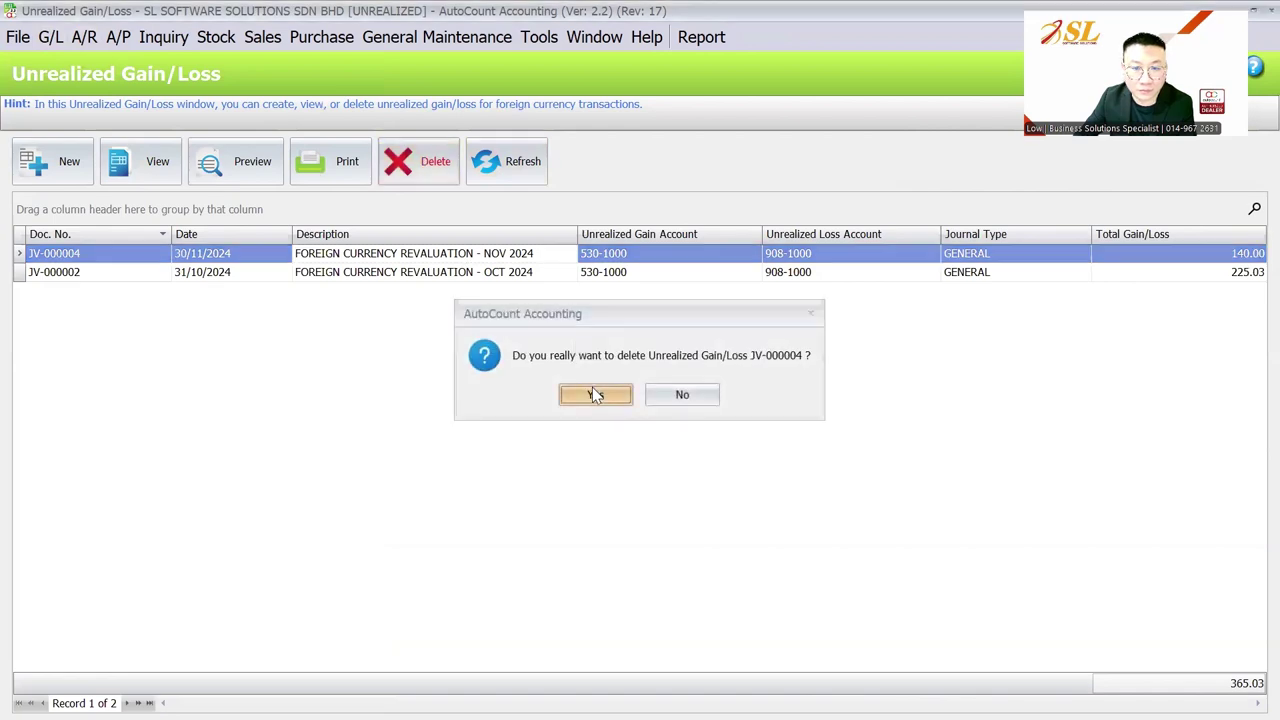
left_click(592, 390)
left_click(428, 165)
left_click(600, 392)
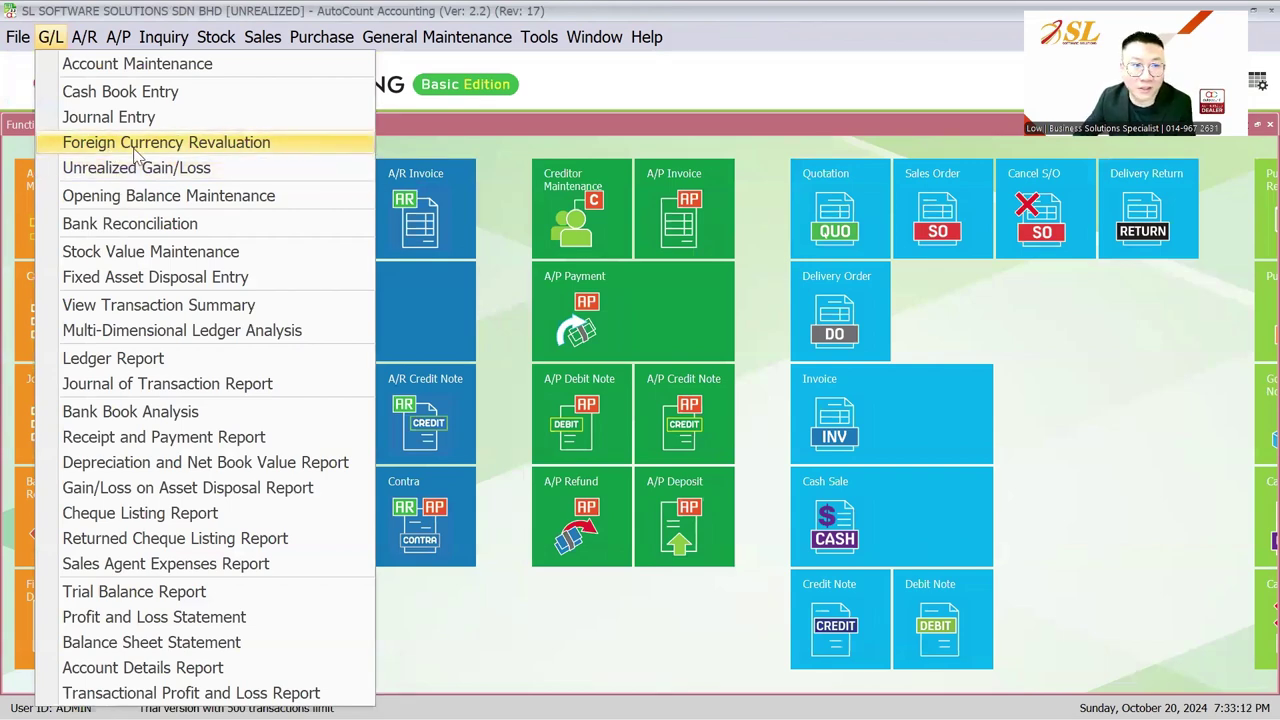
Start a new Foreign Currency Revaluation described as "FOREIGN CURRENCY REVALUATION - OCT 2024" and date it 31/10/2024.
left_click(133, 145)
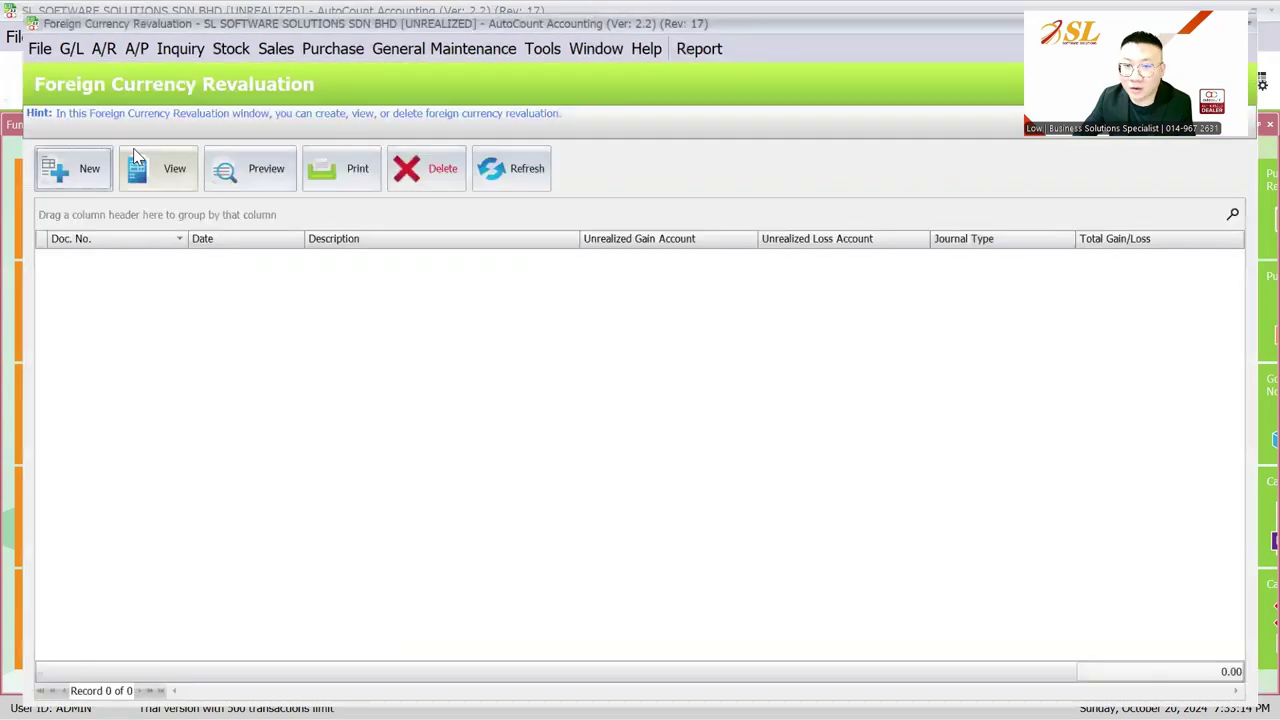
left_click(64, 163)
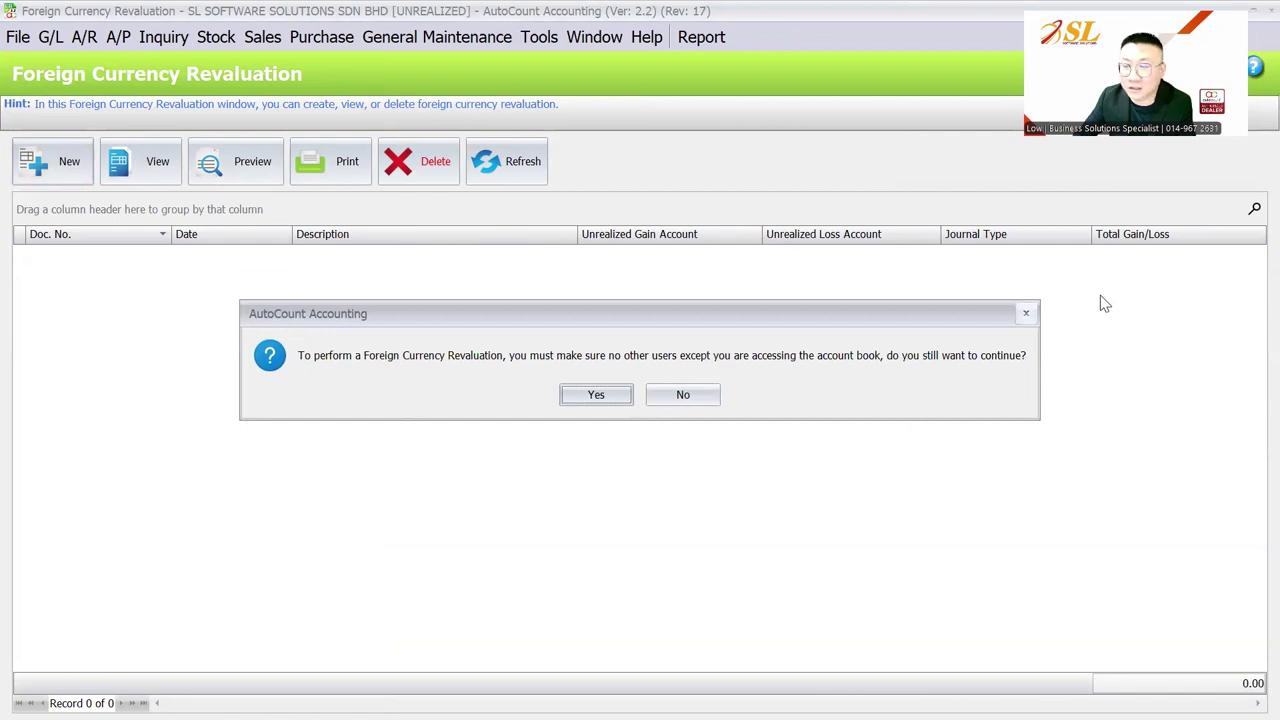
left_click(594, 395)
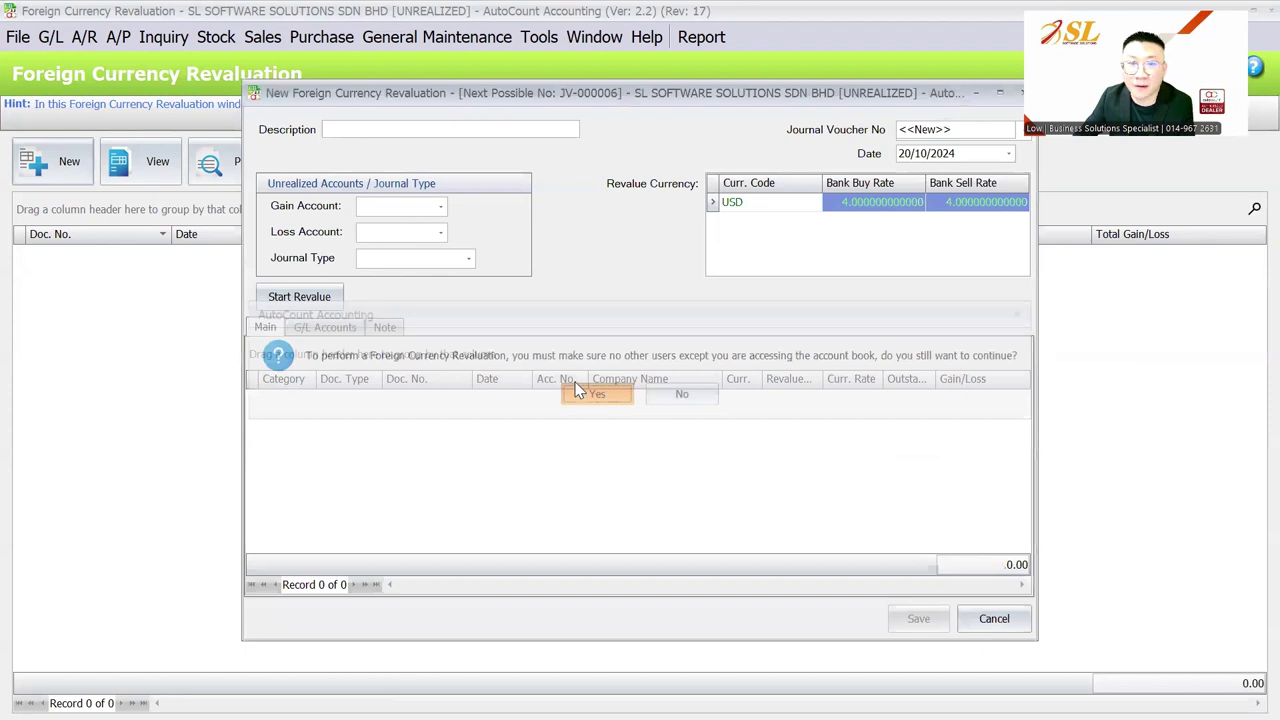
left_click(430, 130)
type("FOREIGN CURRENCY REVALUATION - OCT 2024")
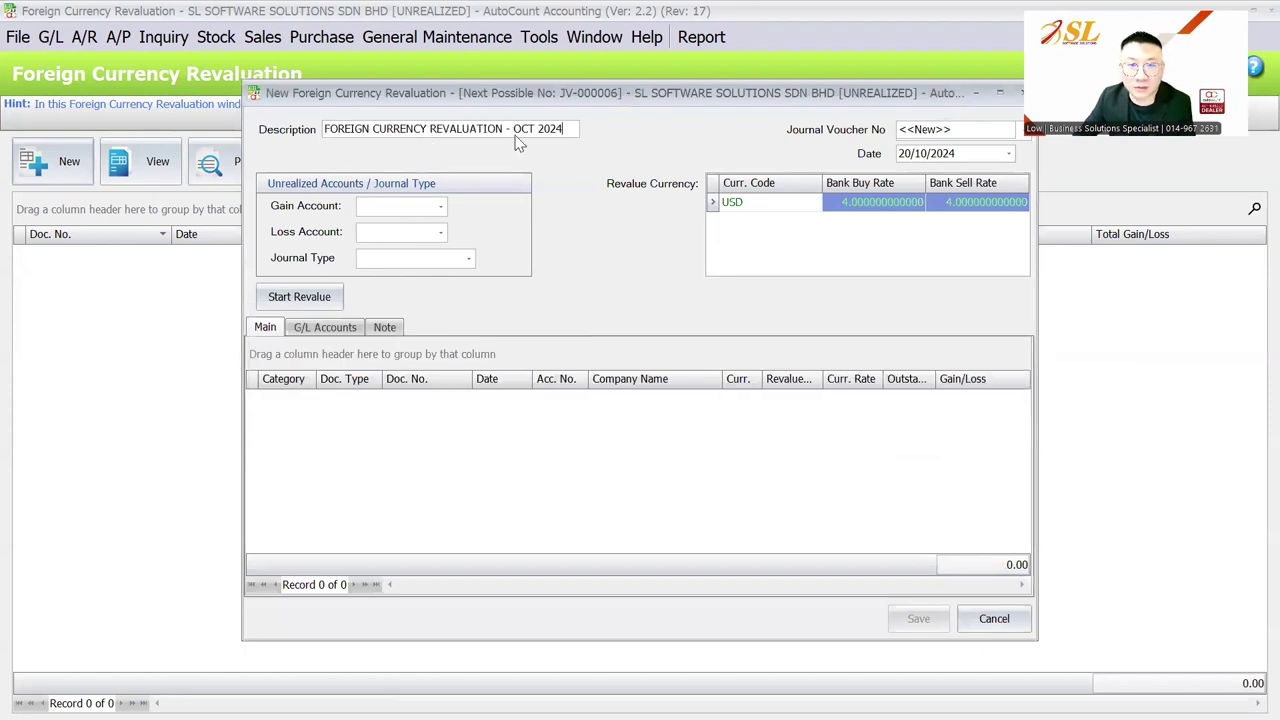
left_click(902, 153)
type("30")
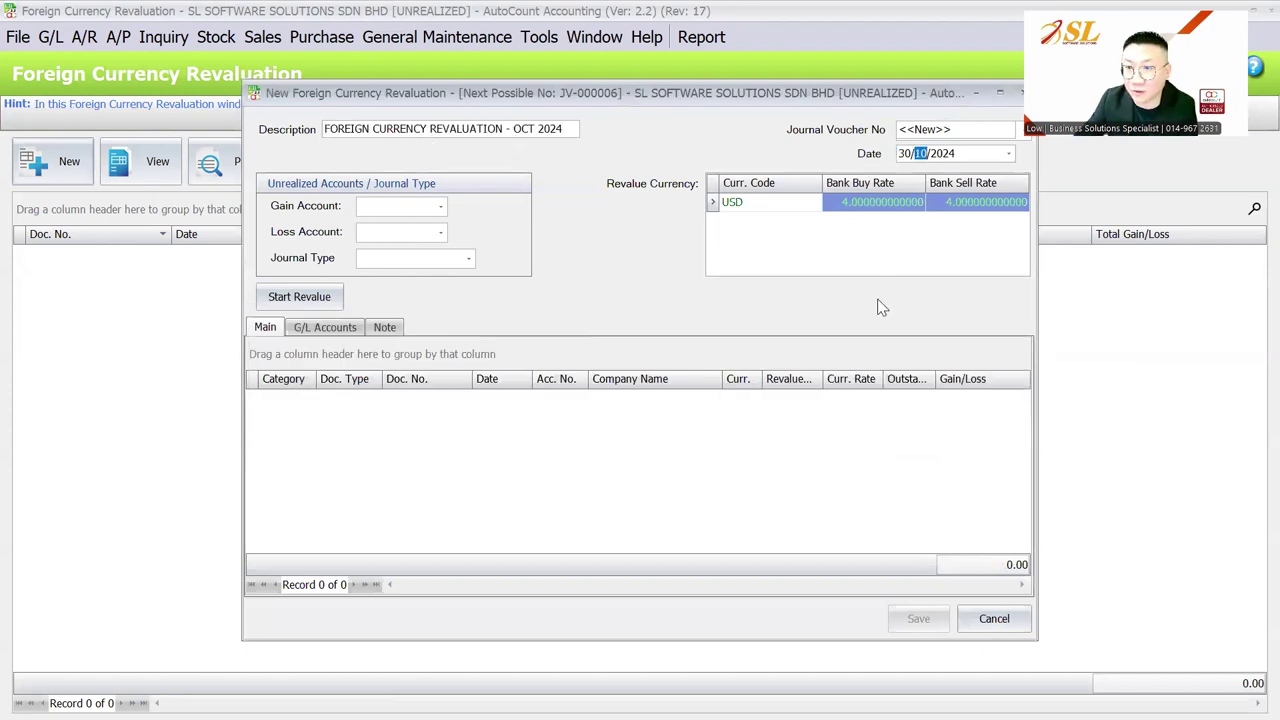
left_click(901, 153)
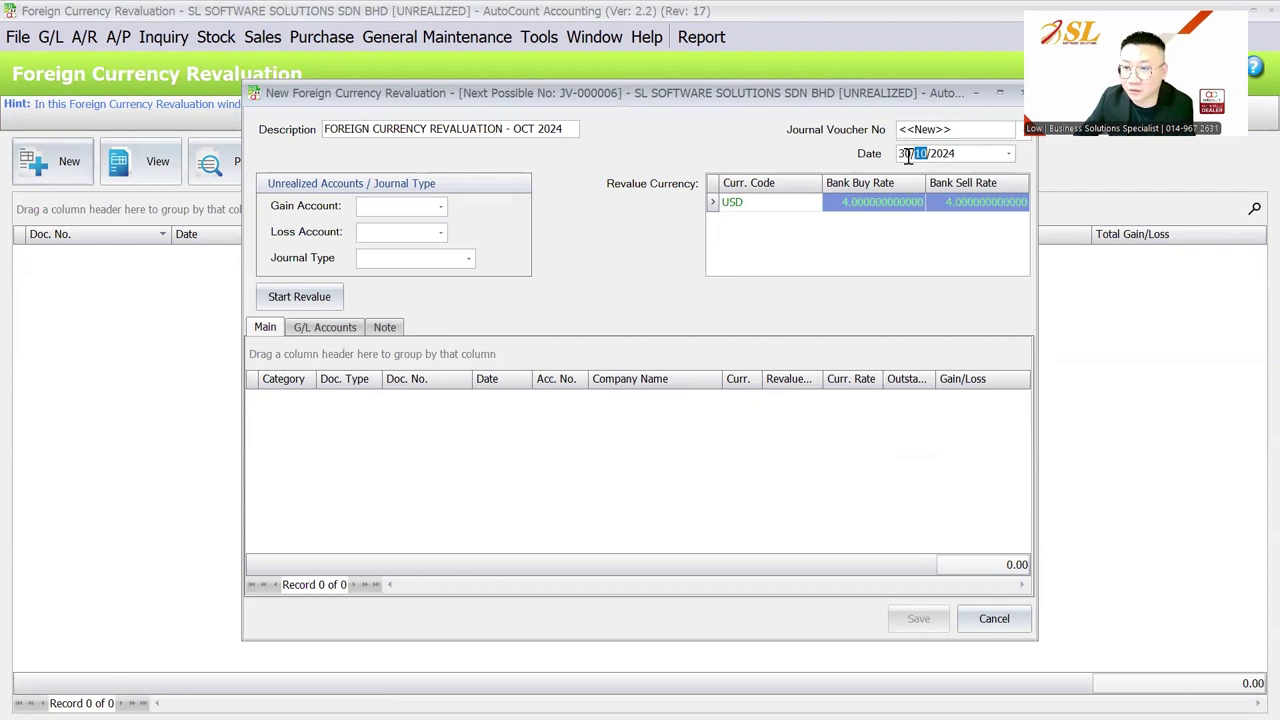
type("1")
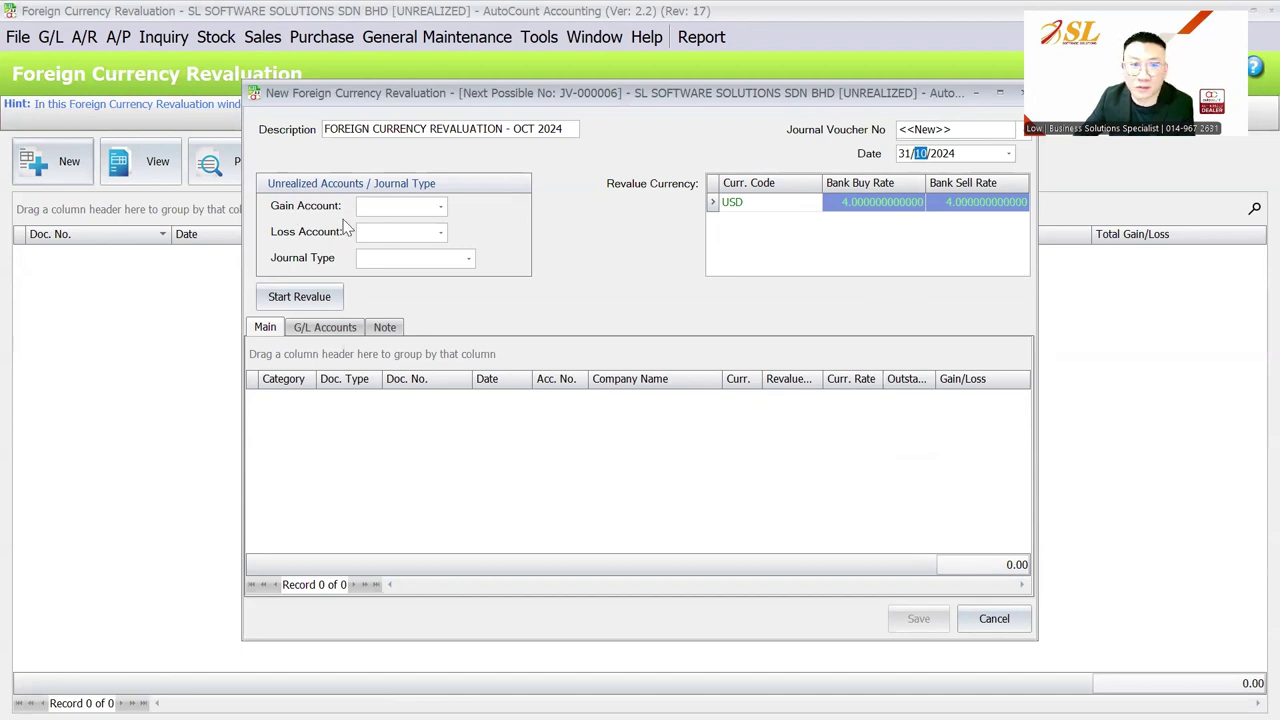
Set the revaluation's gain account to 530-0000, its loss account to 908-0000 and its journal type to GENERAL.
left_click(372, 204)
type("REAL")
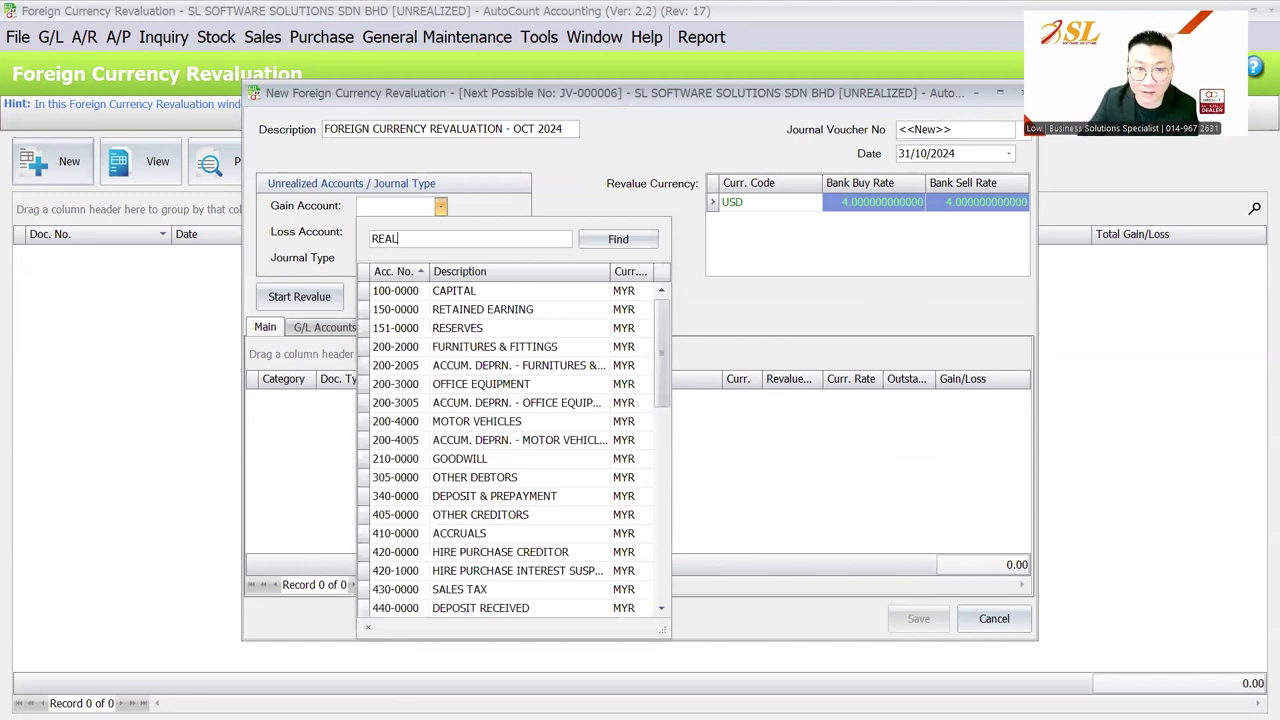
key("Return")
left_click(414, 235)
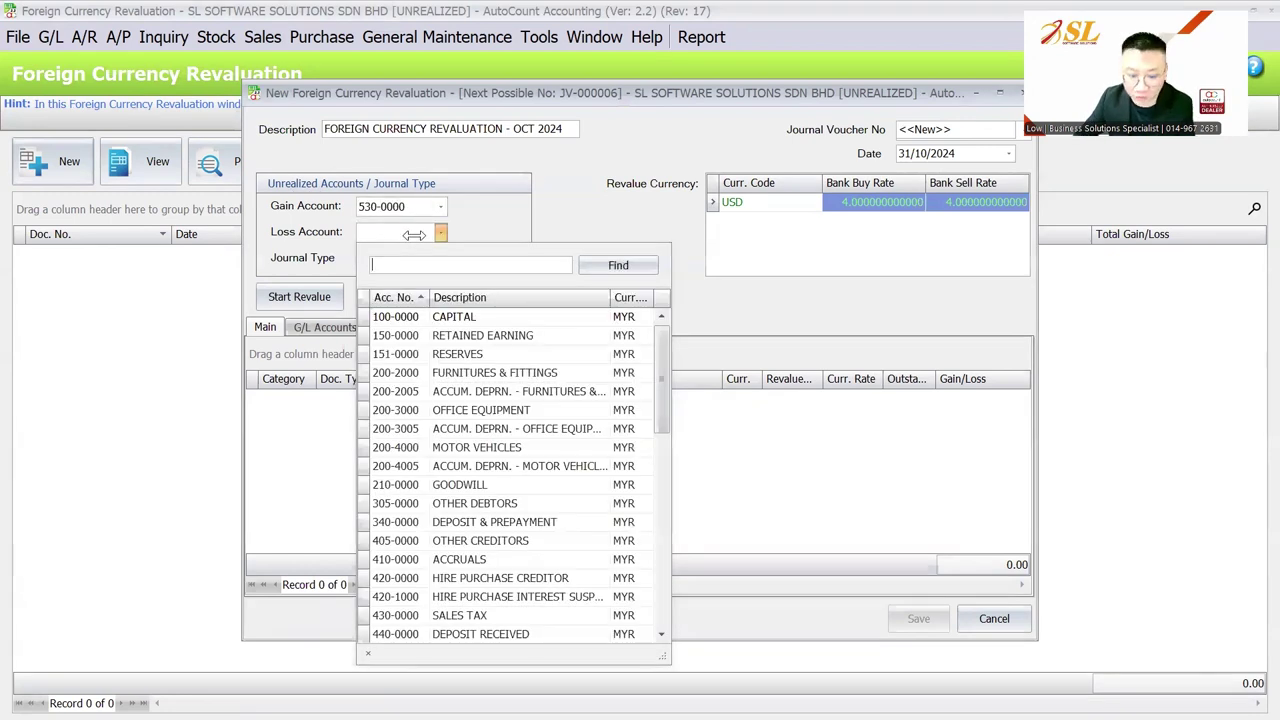
type("REAL")
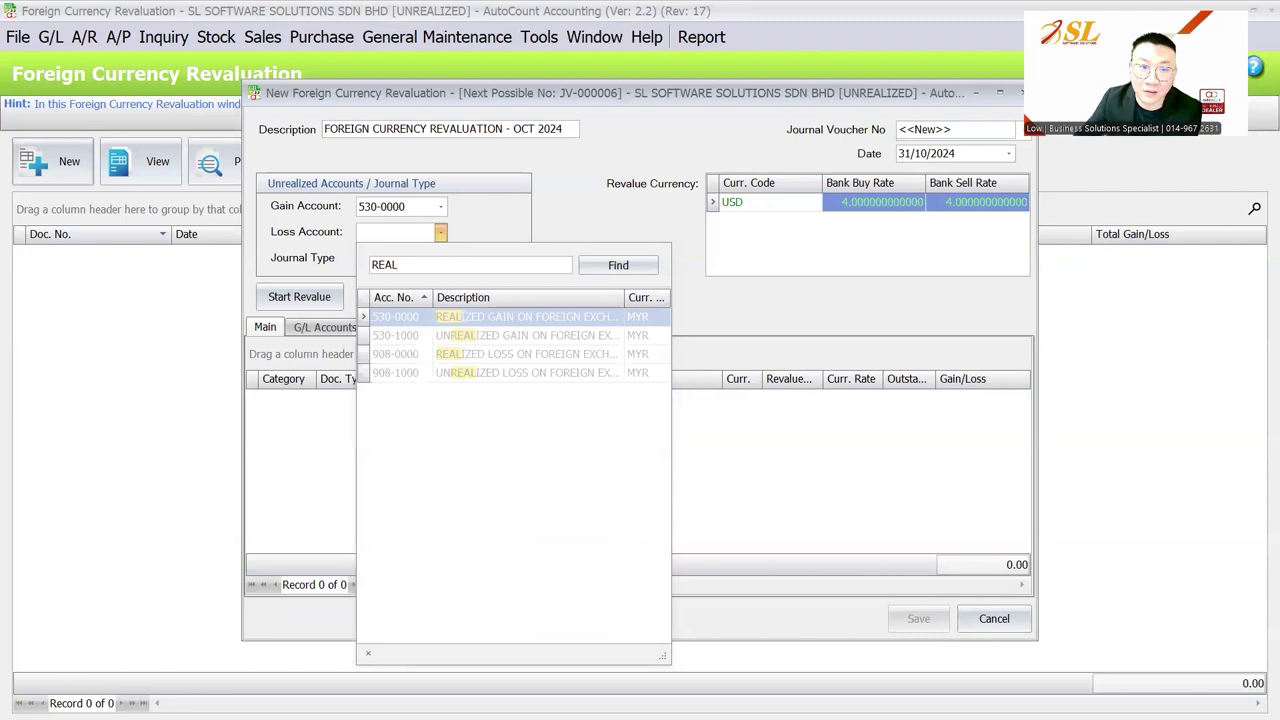
left_click(457, 353)
left_click(388, 256)
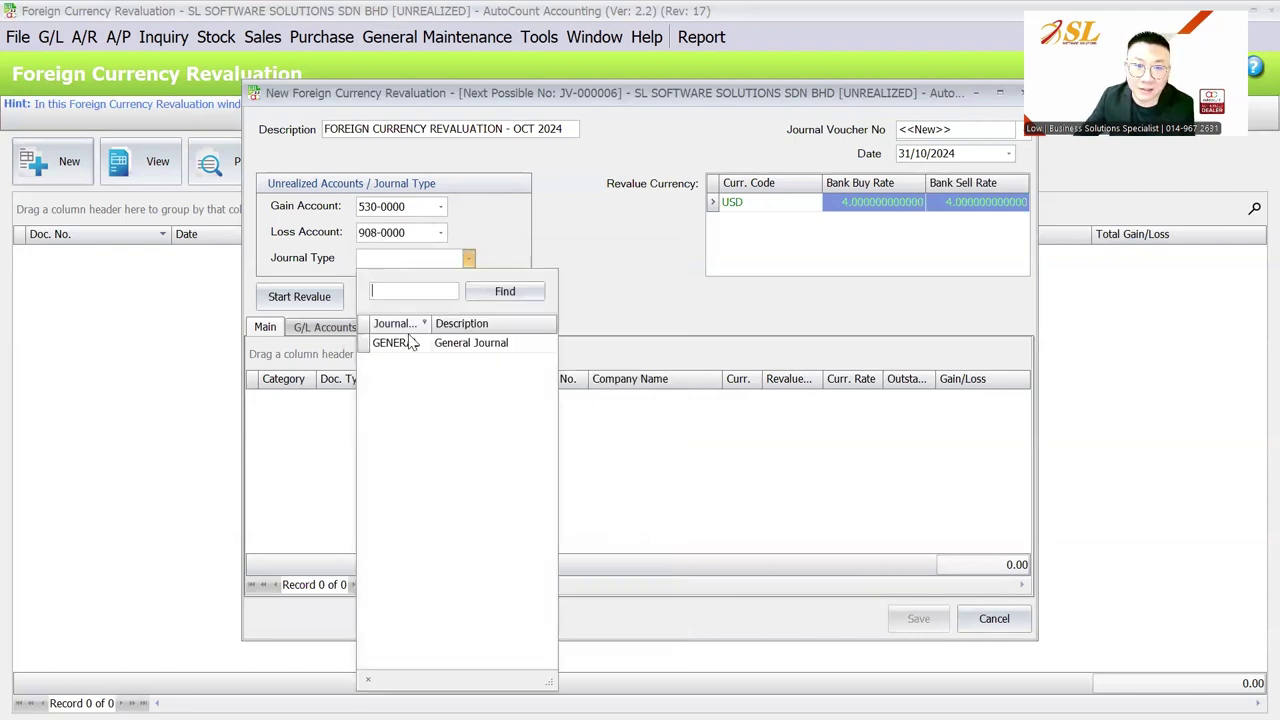
left_click(412, 344)
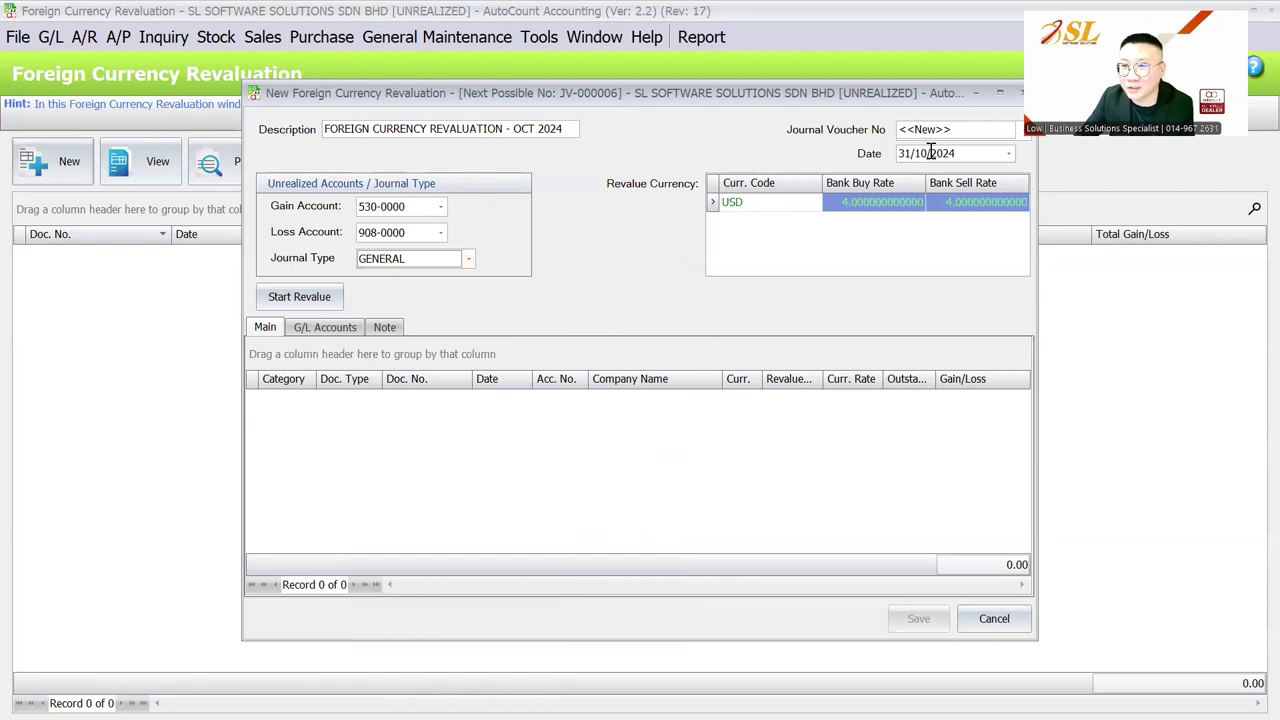
Run the revaluation dated 31/10/2024 and check the results for the G/L accounts and the A/R and A/P documents.
left_click(930, 152)
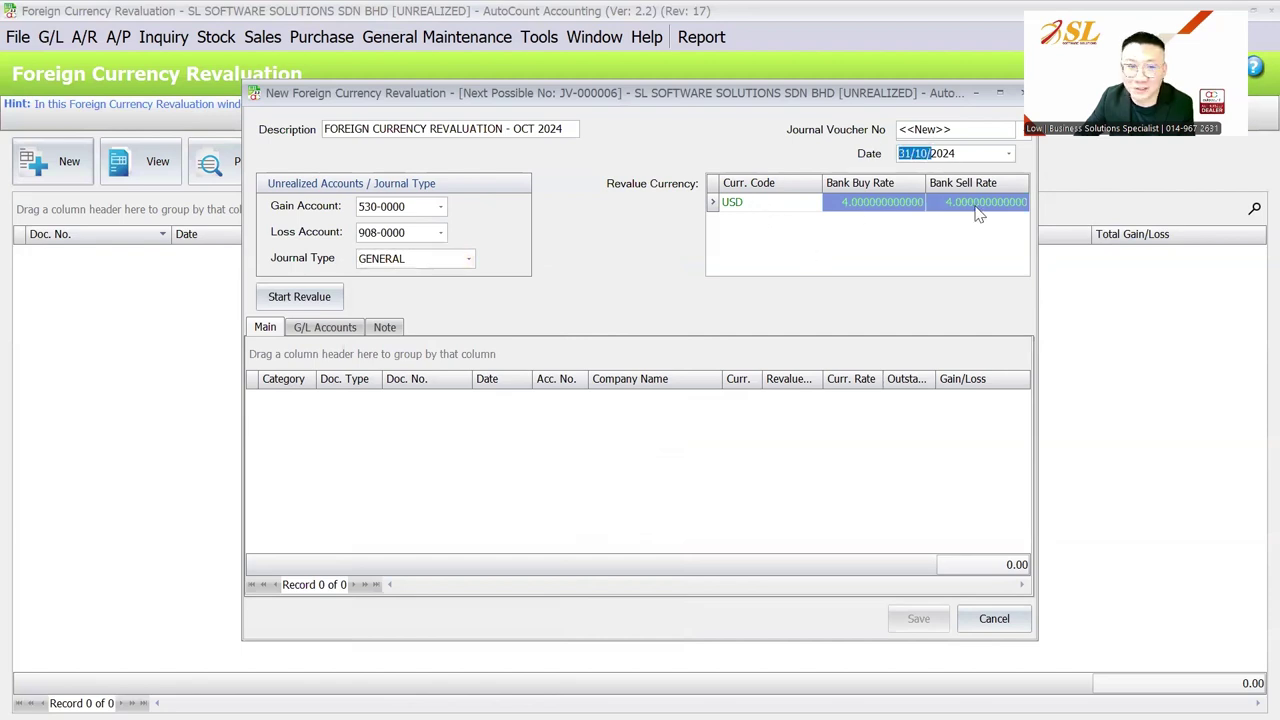
left_click(301, 298)
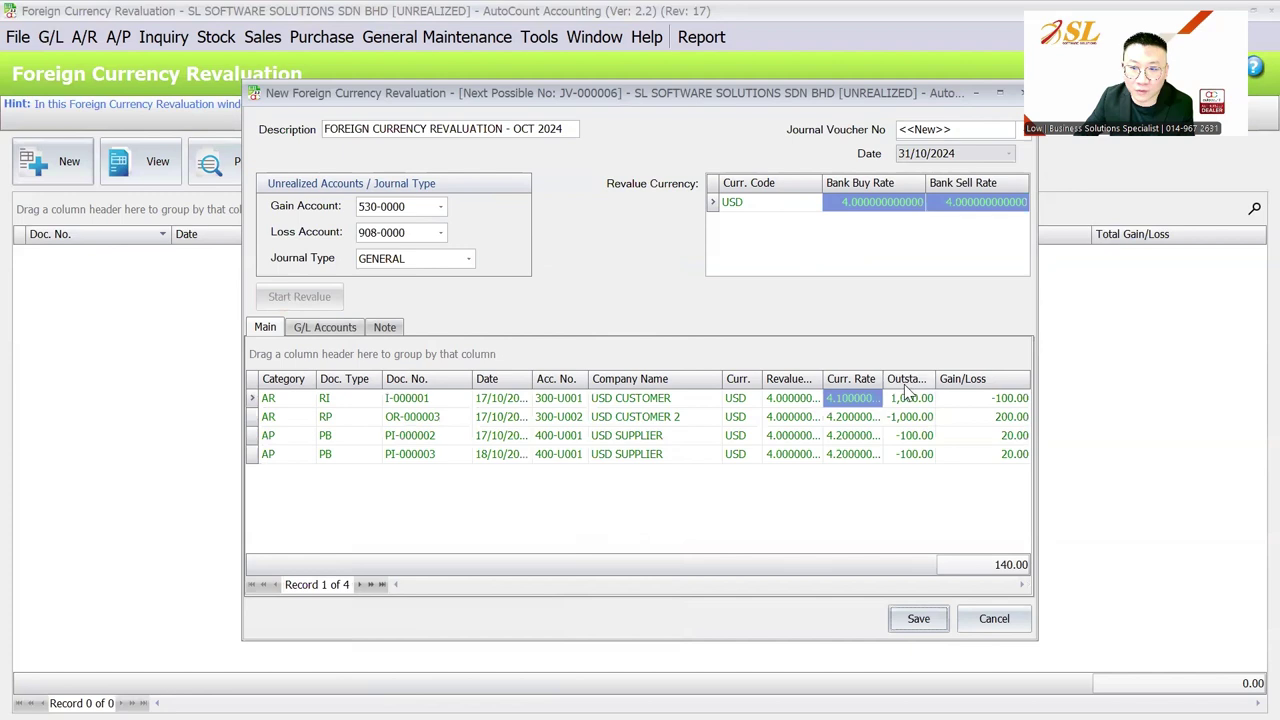
left_click(333, 330)
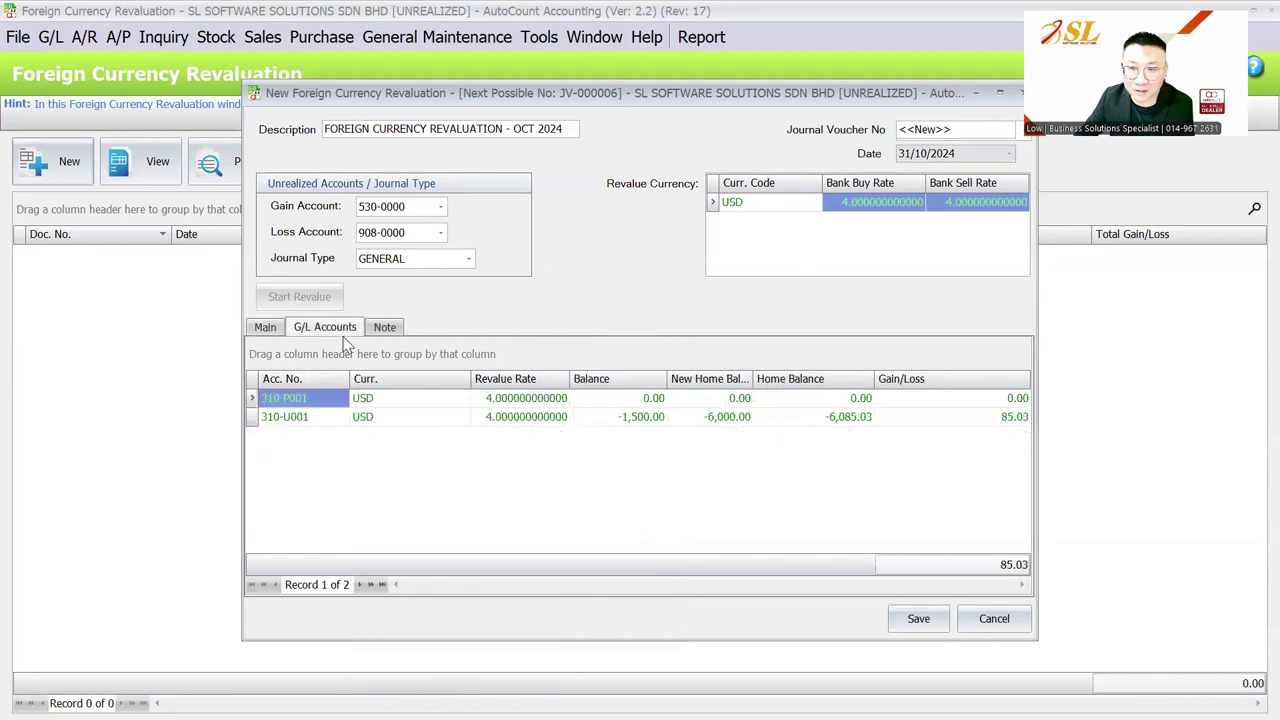
left_click(514, 420)
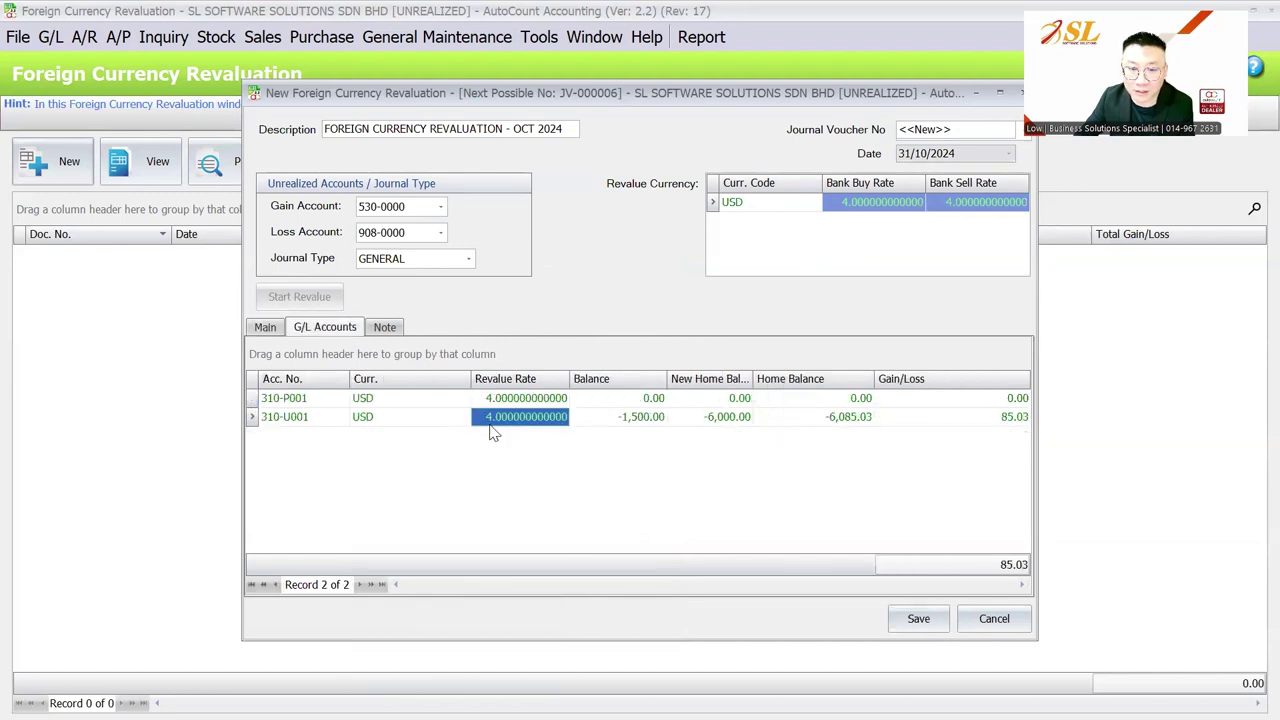
left_click(266, 329)
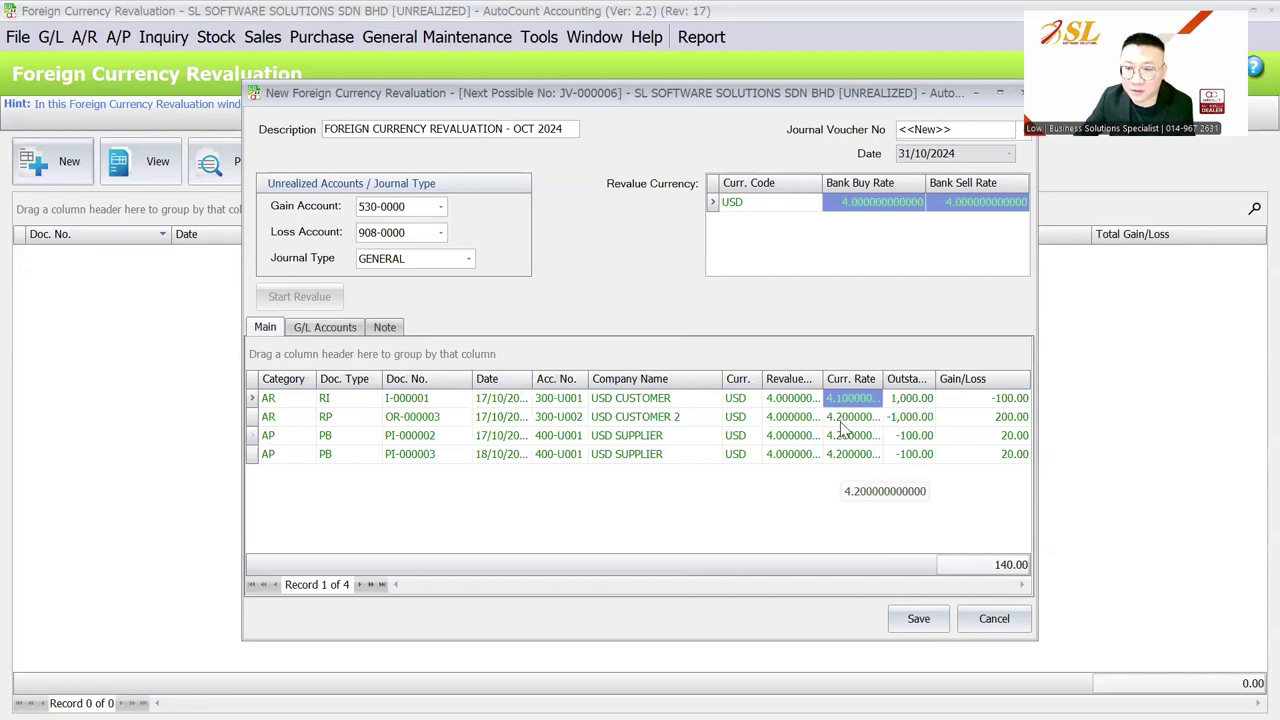
Save the October 2024 revaluation and preview its report down to the total, then close the preview and the revaluation.
left_click(915, 616)
left_click(777, 612)
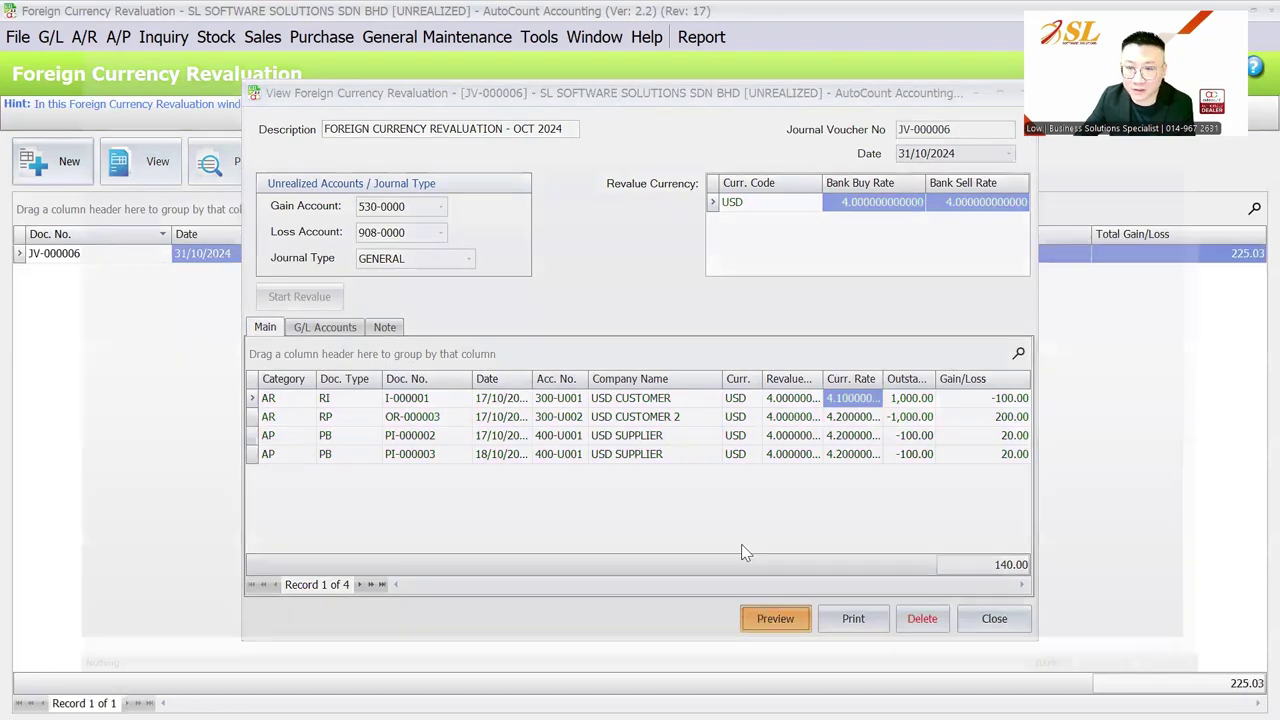
scroll(745, 343, "down", 3)
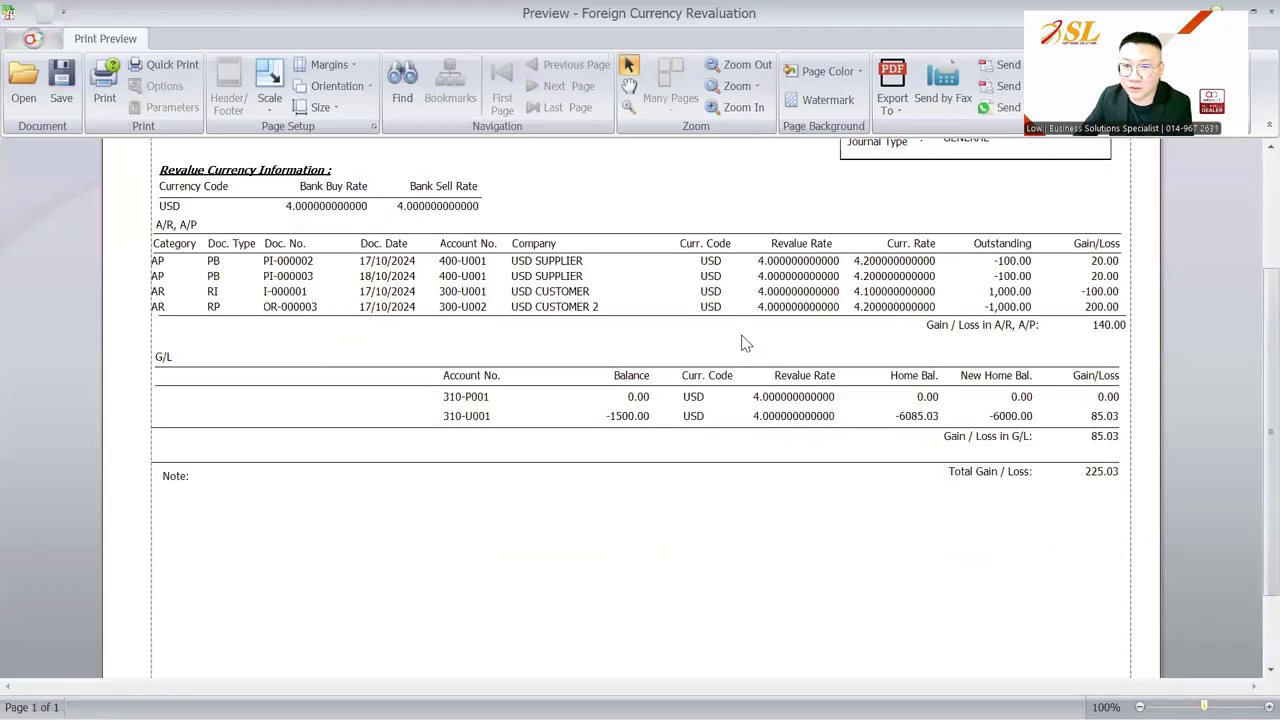
key("Escape")
key("Escape")
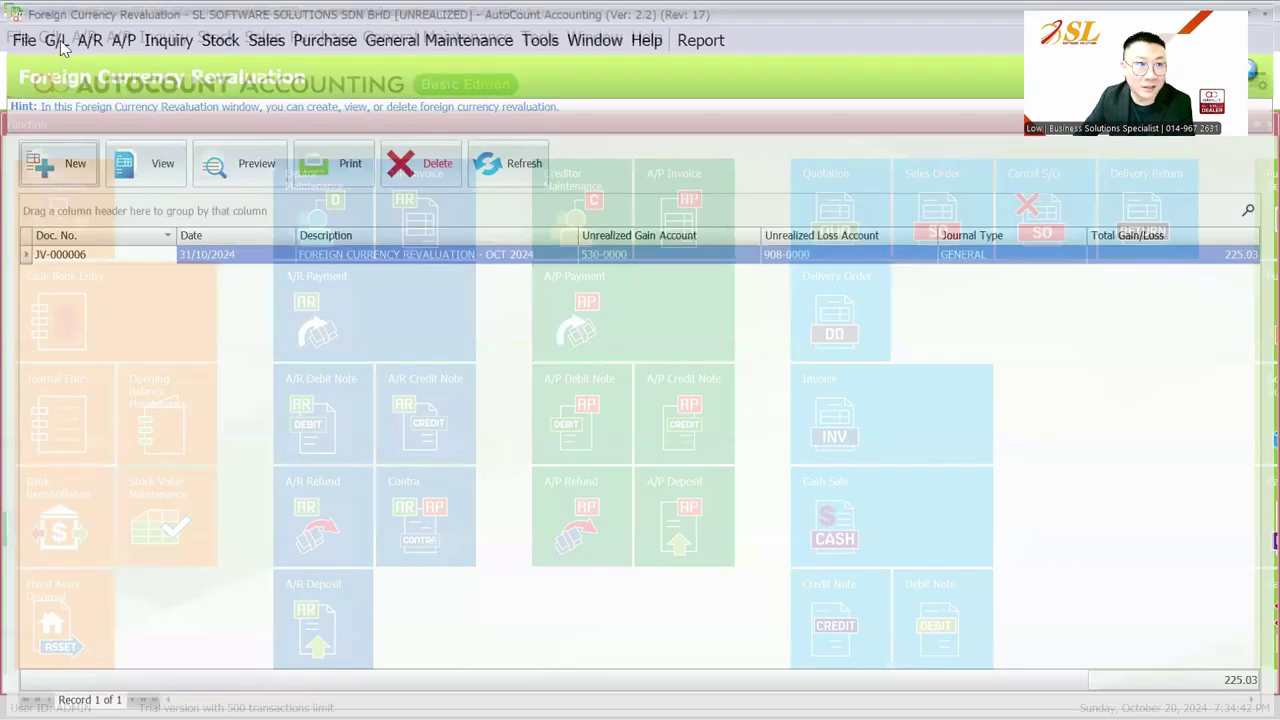
left_click(52, 38)
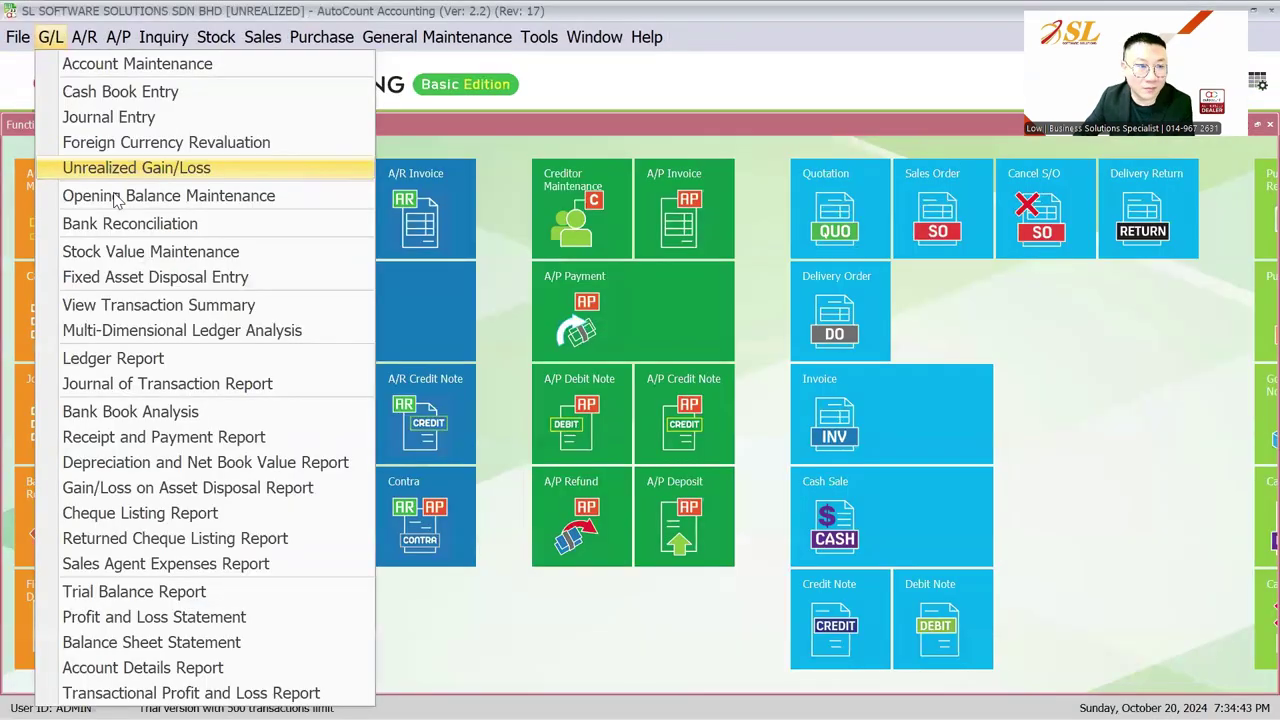
left_click(162, 618)
left_click(104, 112)
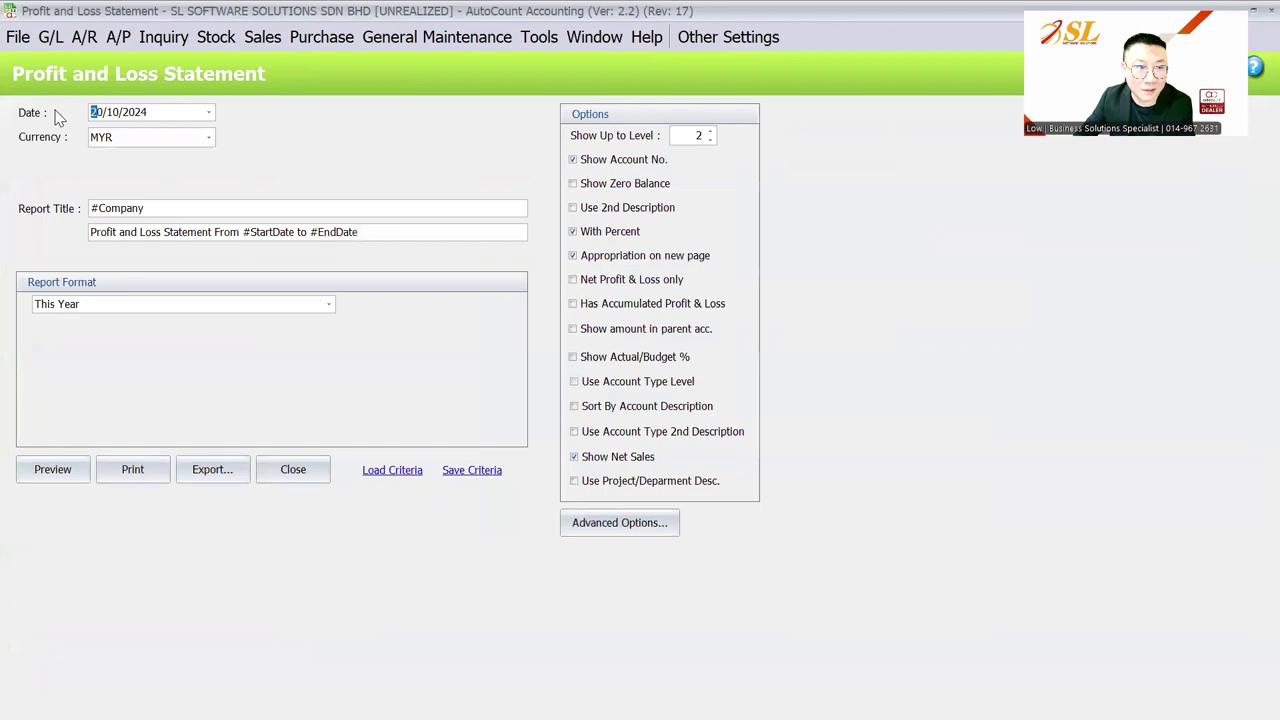
Look up the October 2024 foreign currency revaluation voucher and its net total in the Journal Entry list.
left_click(50, 37)
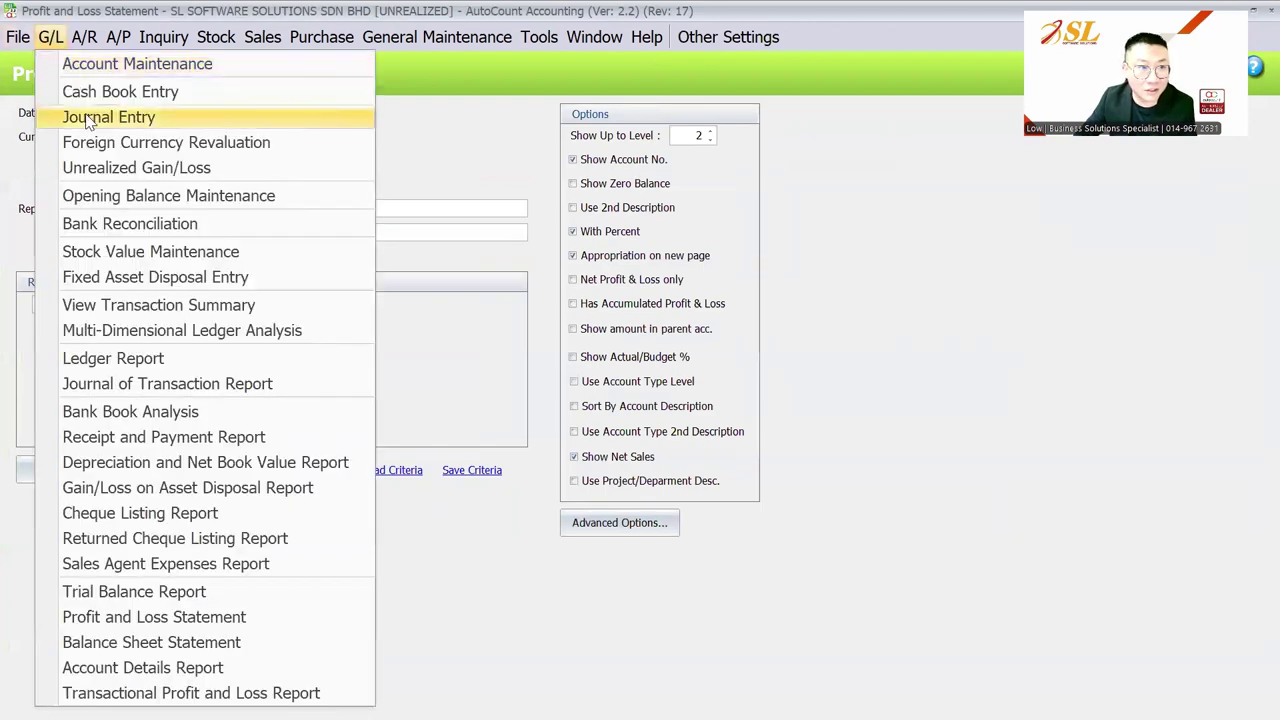
left_click(70, 143)
left_click(926, 262)
left_click(1084, 260)
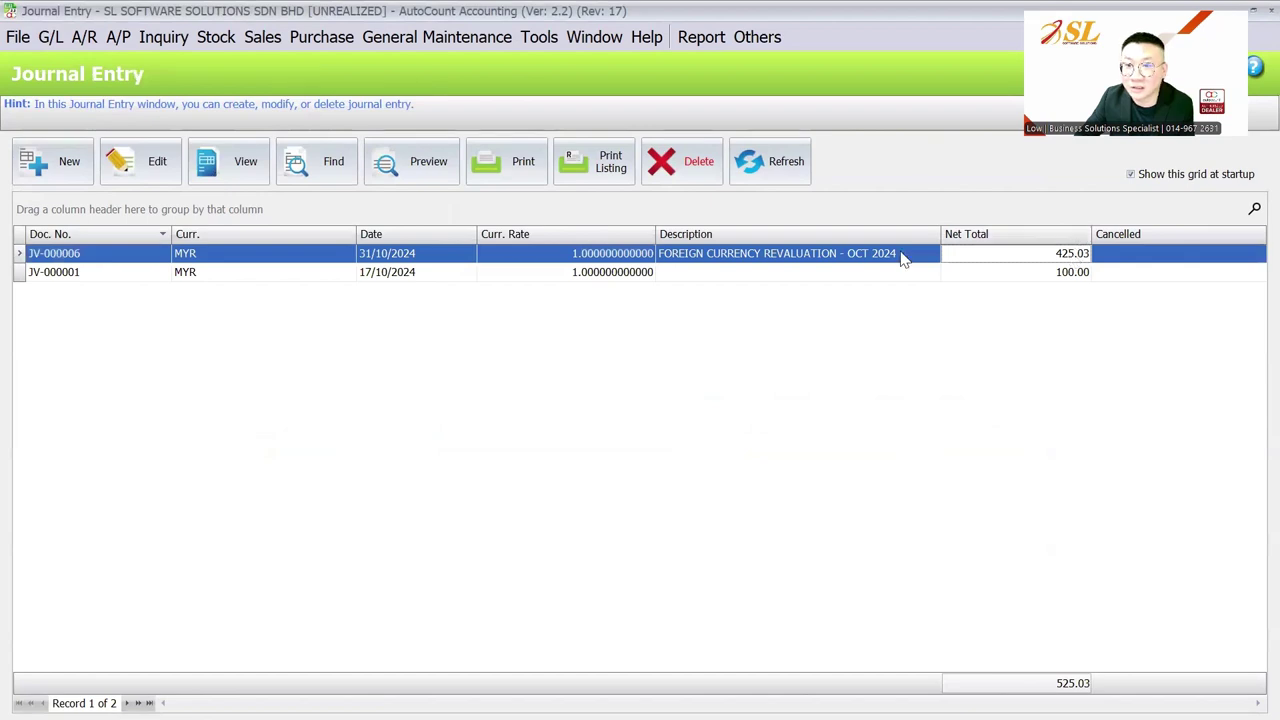
left_click(801, 258)
Preview the Profit and Loss Statement as of 31/10/2024.
left_click(50, 37)
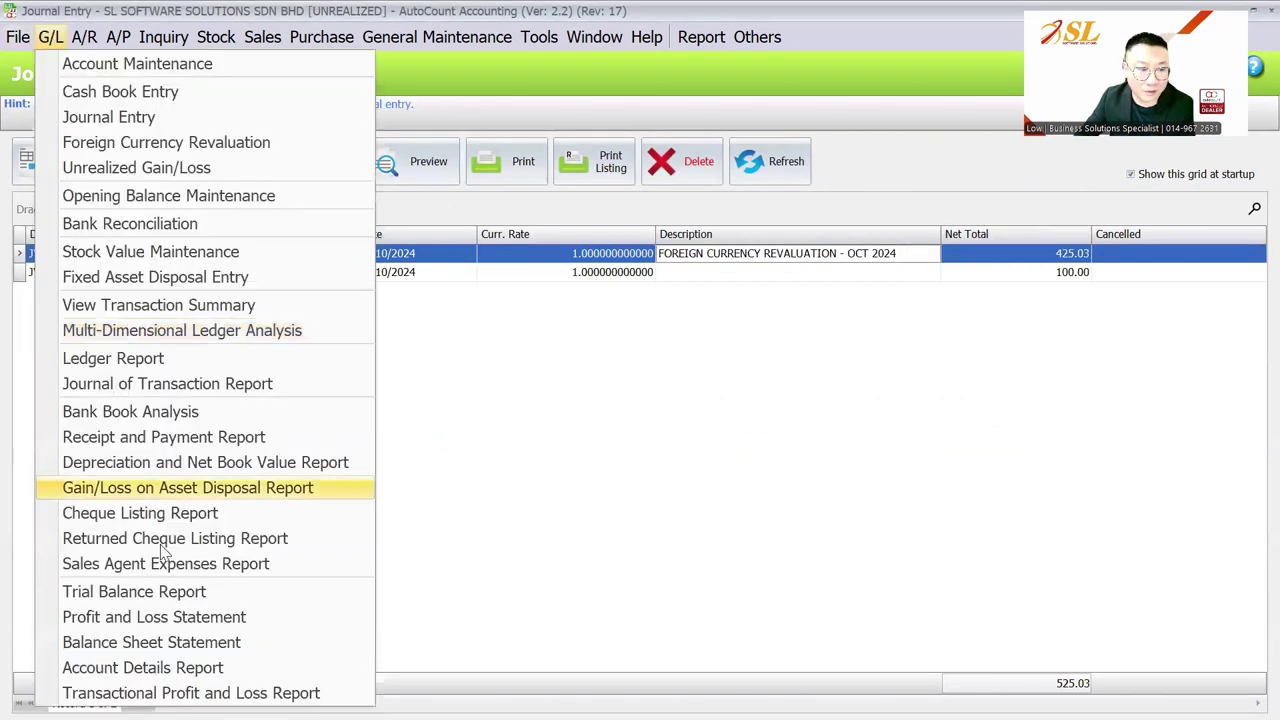
left_click(140, 534)
type("31/10/2024")
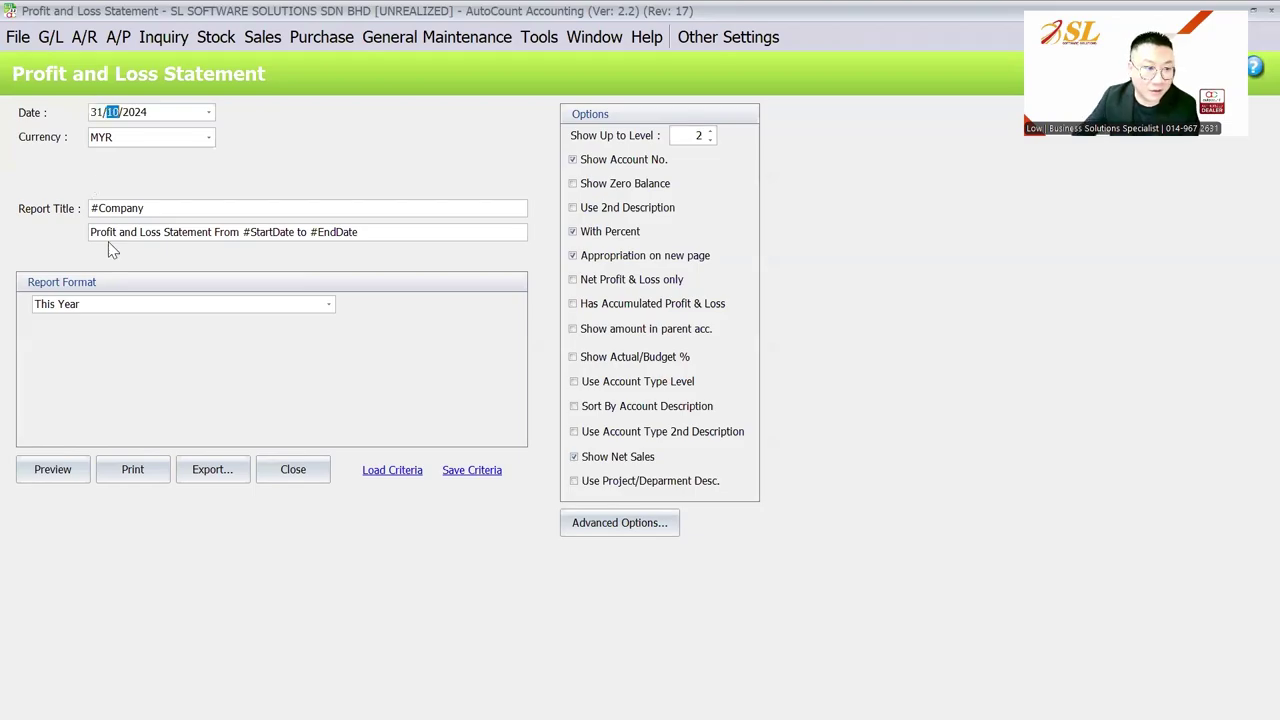
left_click(55, 474)
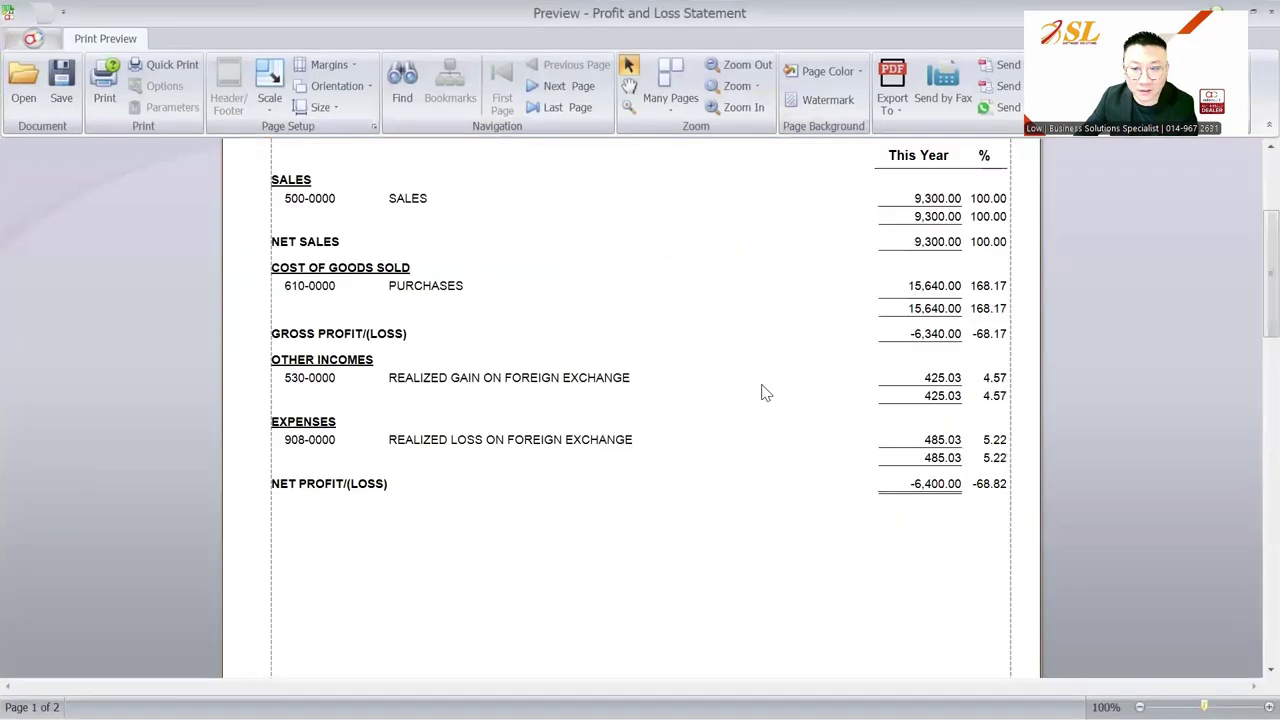
Drill down into the realized gain on foreign exchange, account 530-0000, and list its transactions with transaction and D/E account descriptions.
double_click(940, 384)
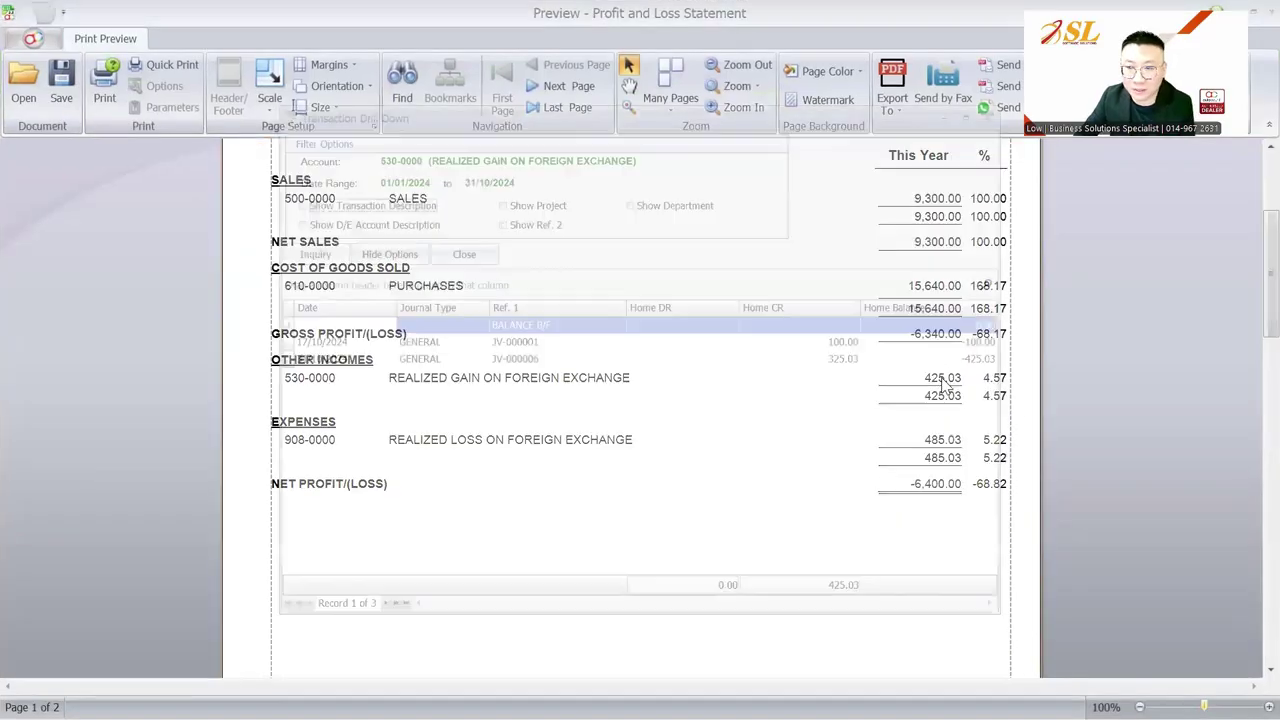
left_click(864, 342)
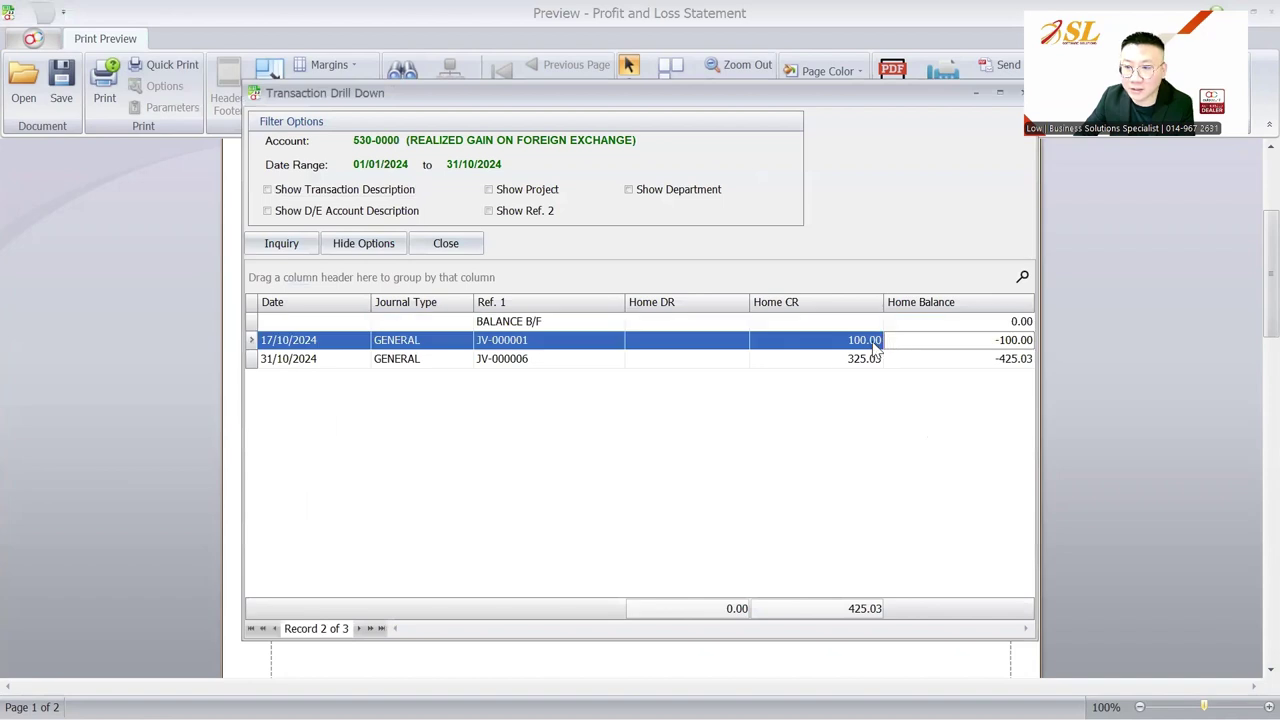
left_click(866, 360)
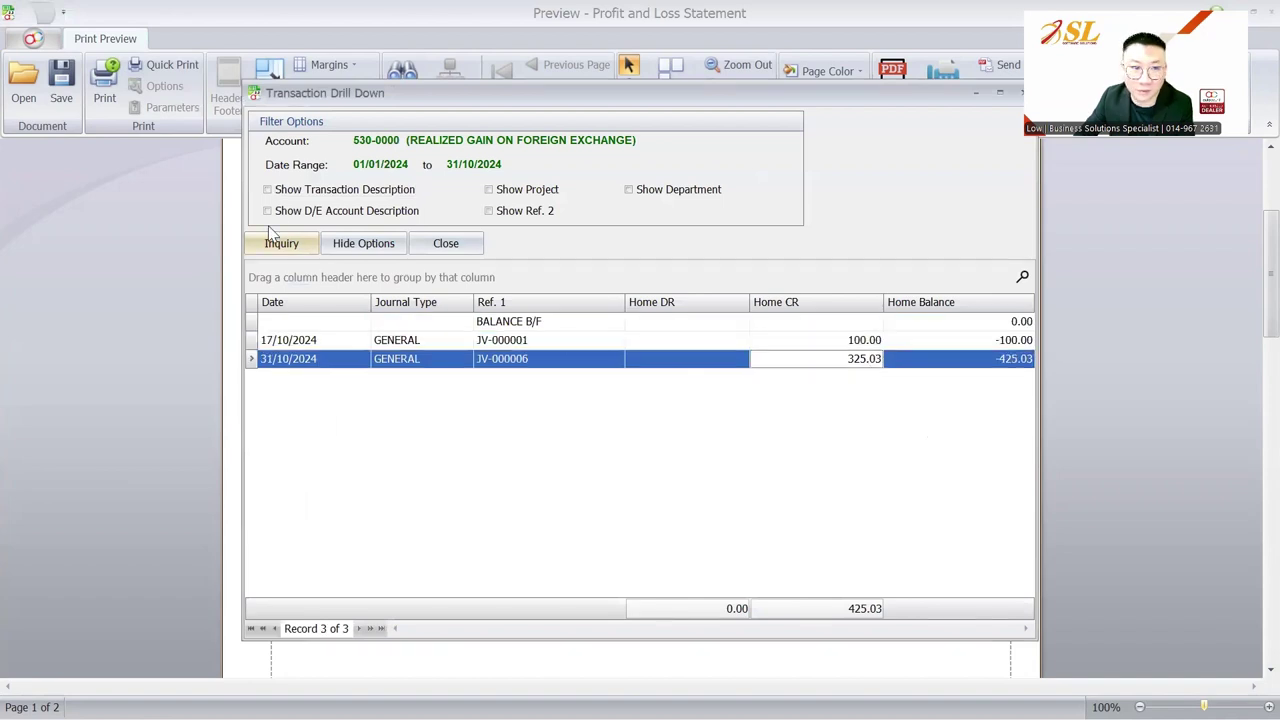
left_click(306, 190)
left_click(304, 211)
left_click(282, 244)
Examine the unrealized gain lines for Maybank (USD) and USD CUSTOMER 2, then close the drill-down and the report preview.
left_click(700, 378)
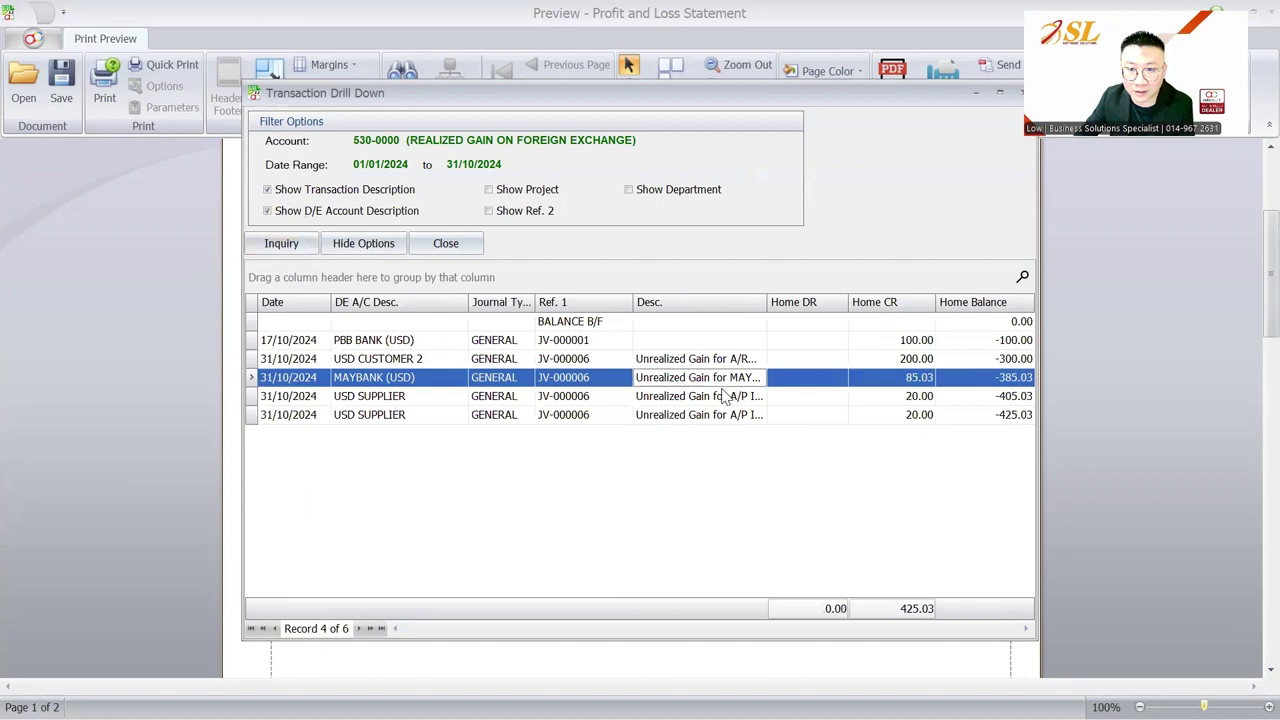
left_click(920, 360)
left_click(915, 384)
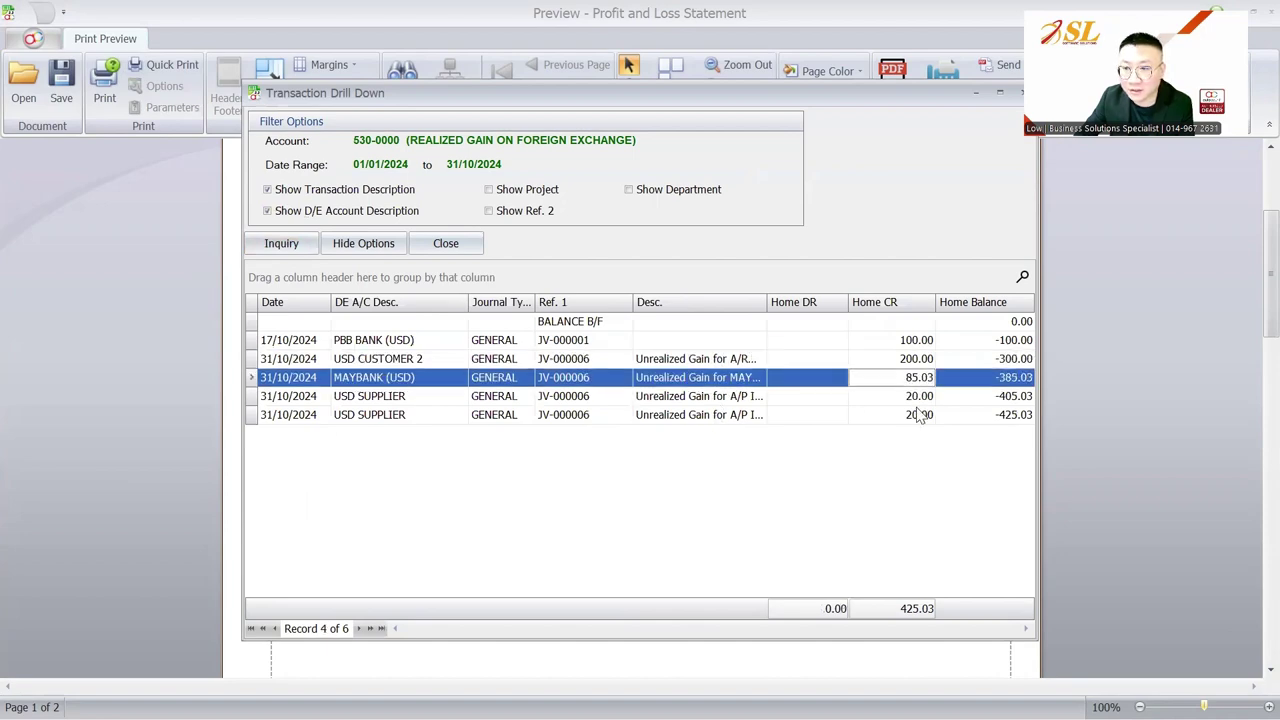
key("Escape")
key("Escape")
Preview the Profit and Loss Statement as of 01/11/2024 and check the foreign exchange gain and loss accounts.
left_click(92, 112)
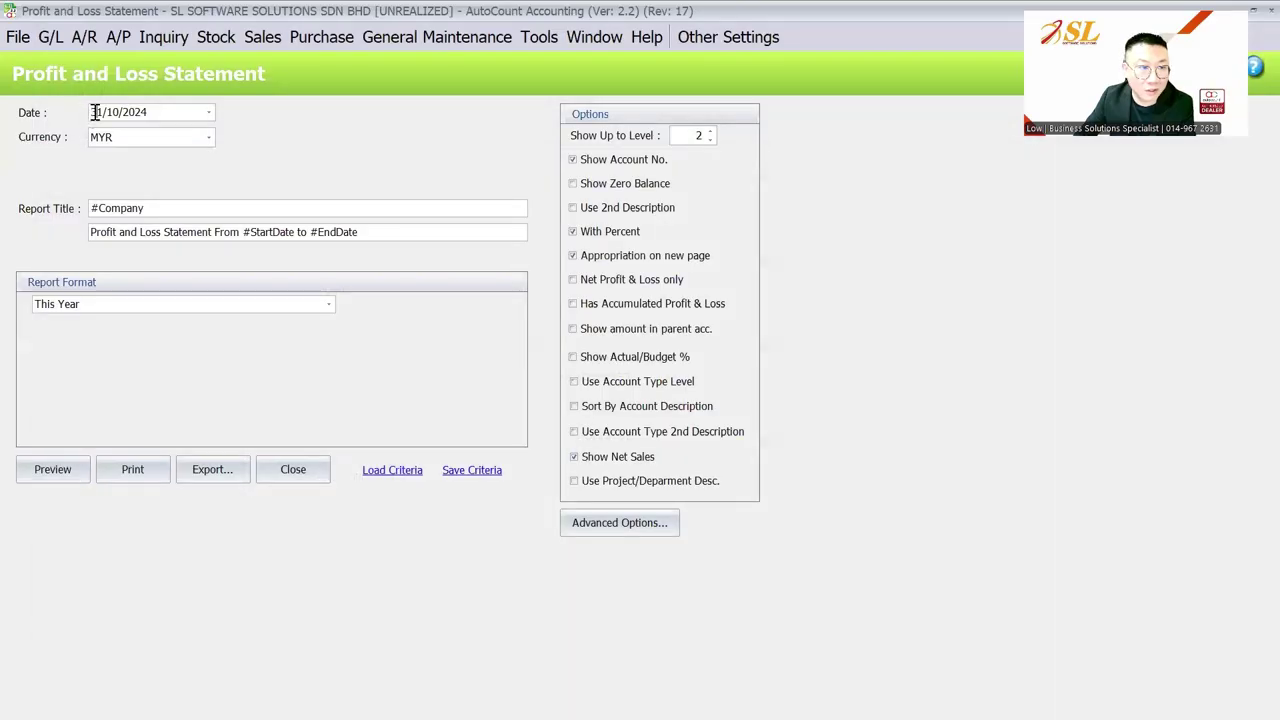
type("0111")
left_click(84, 470)
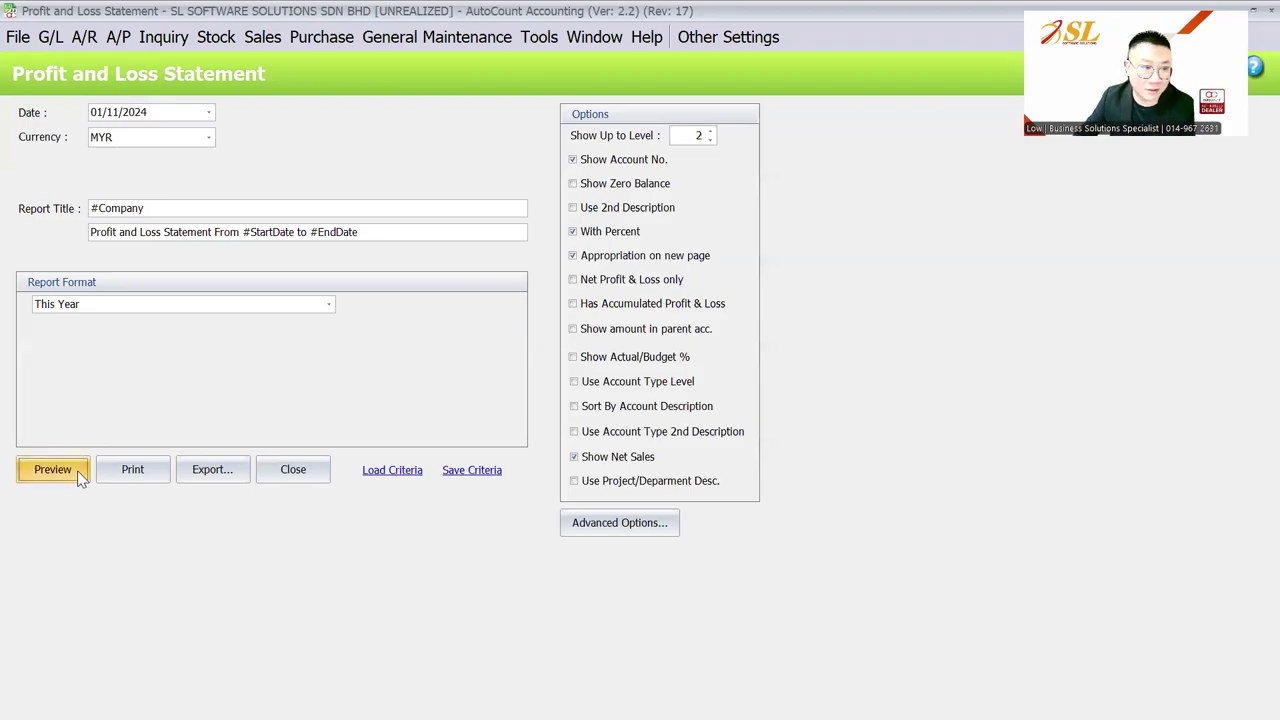
scroll(897, 432, "down", 2)
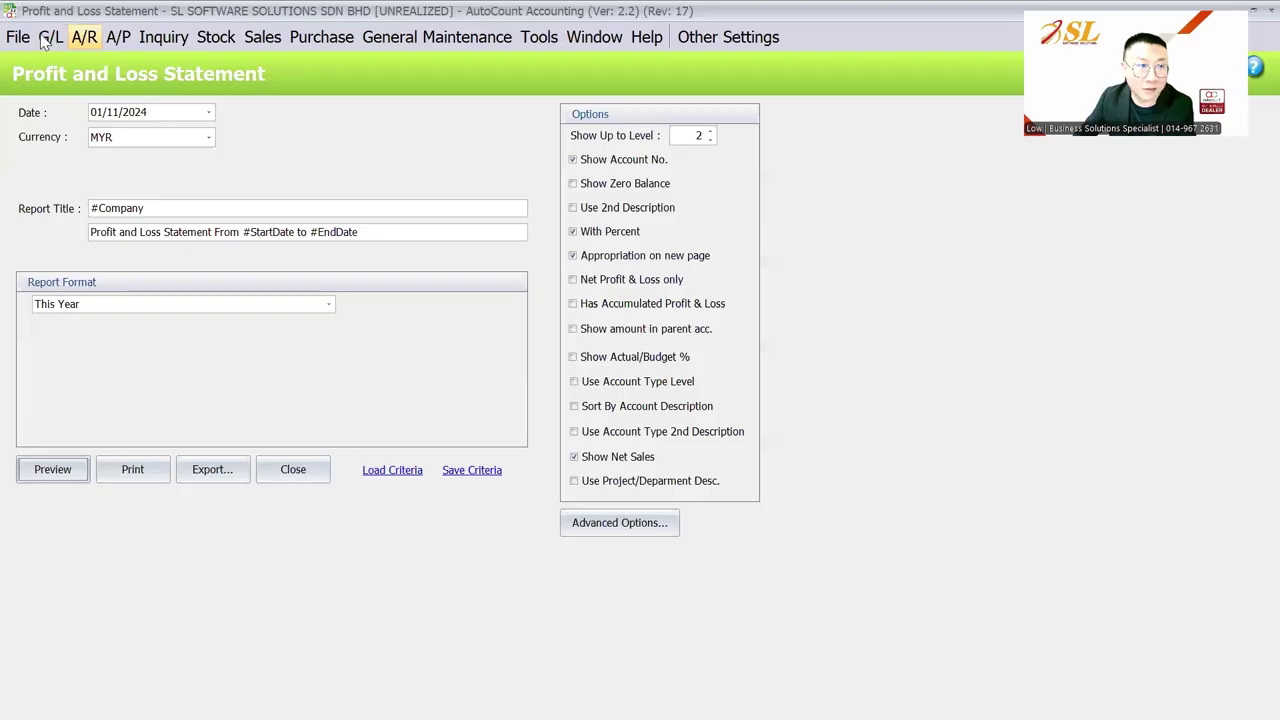
Return to the Foreign Currency Revaluation list.
left_click(50, 37)
left_click(50, 37)
left_click(50, 37)
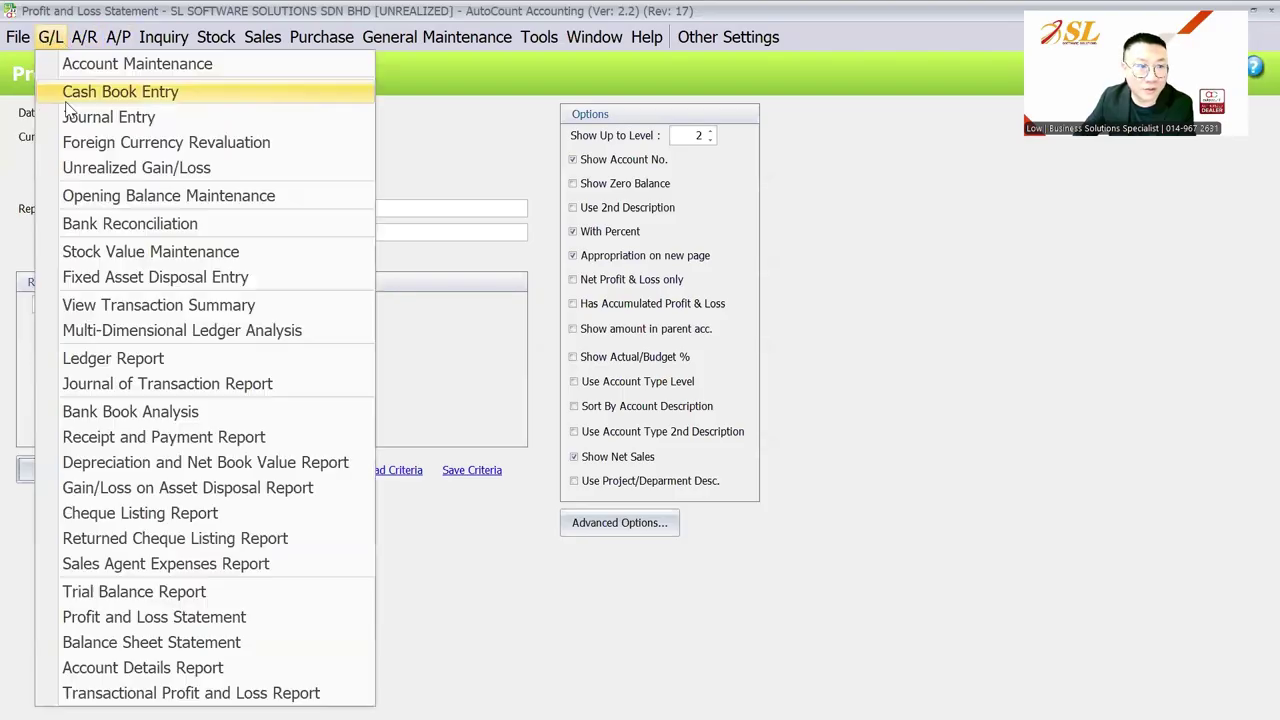
left_click(92, 142)
Start a new foreign currency revaluation dated 30/11/2024 and run it with the default USD rates.
left_click(65, 166)
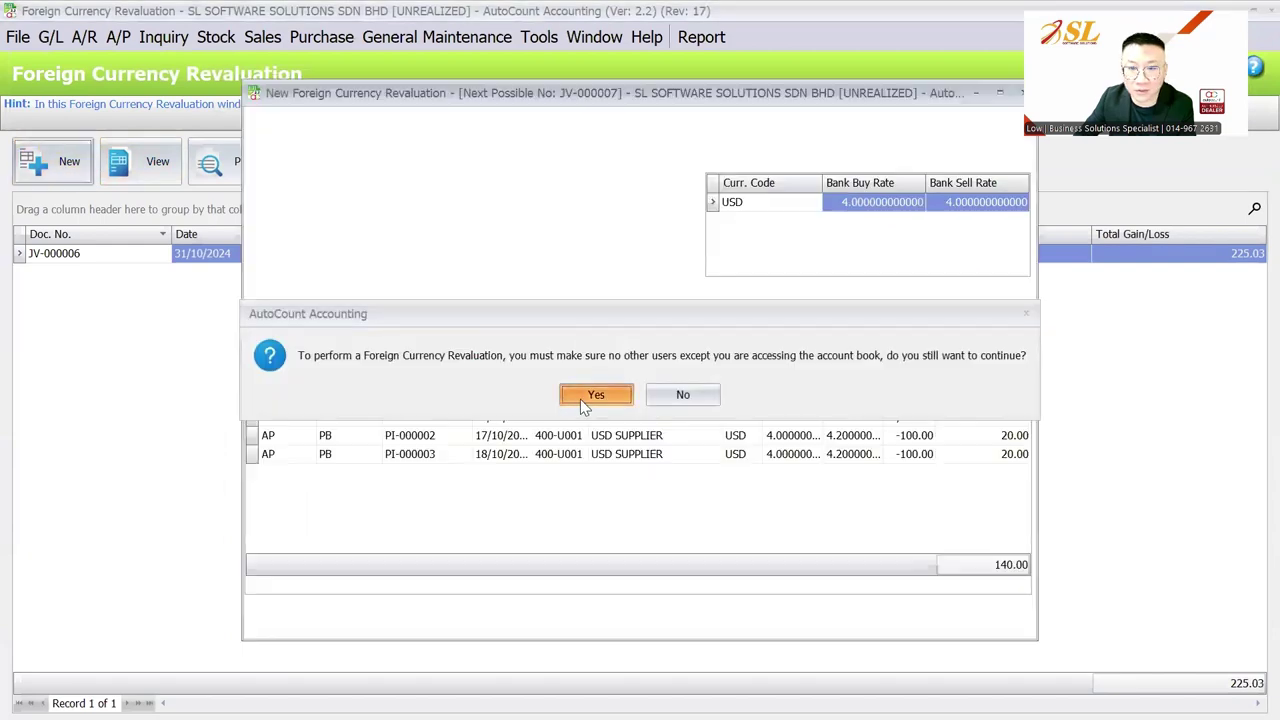
left_click(582, 398)
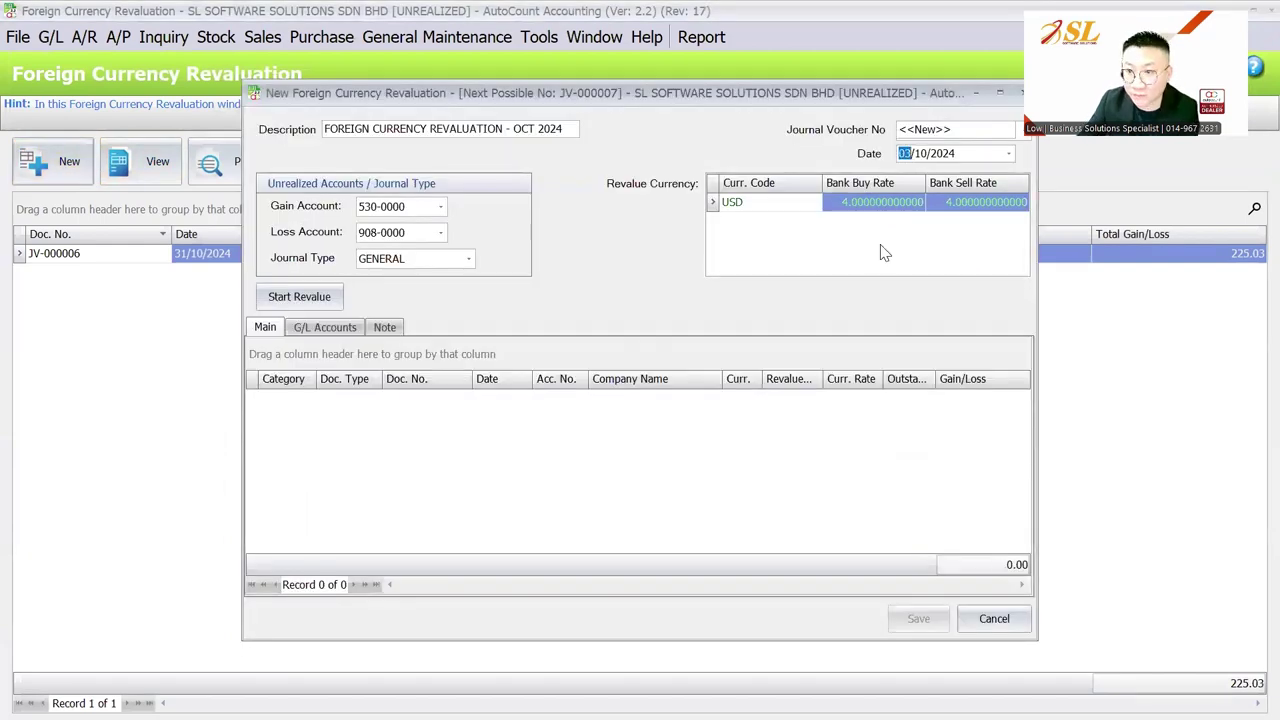
type("011")
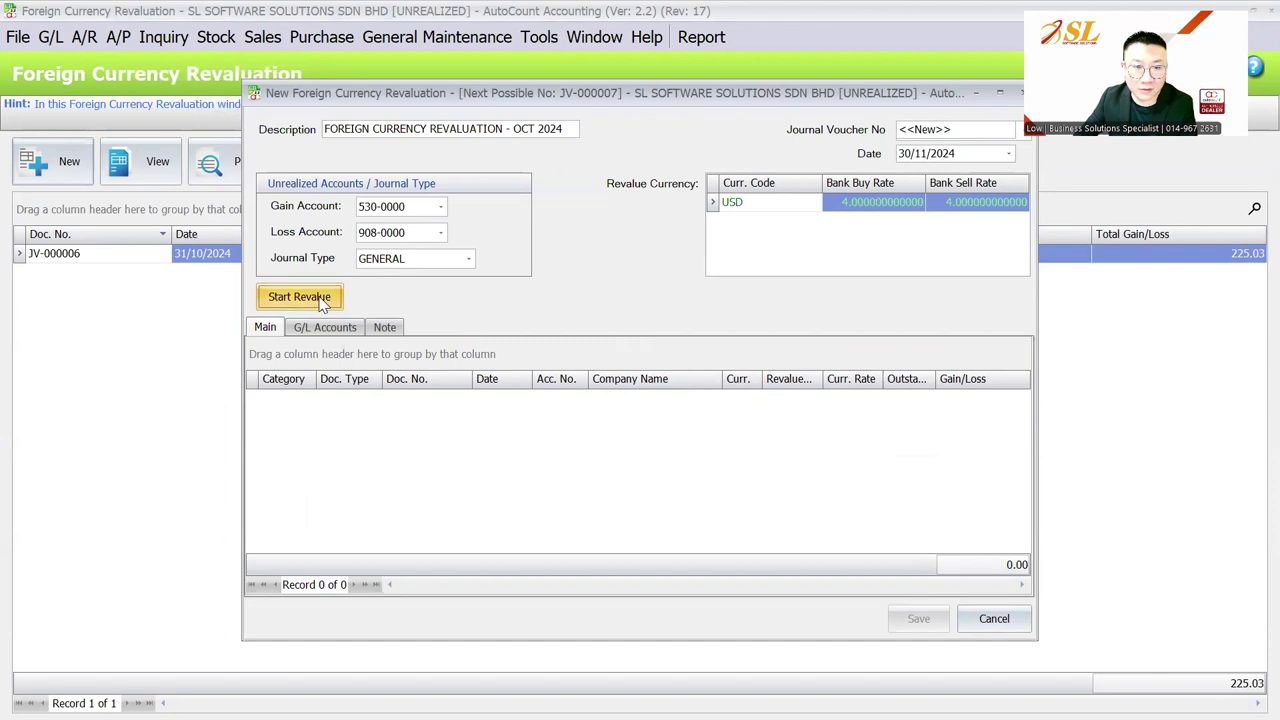
left_click(322, 304)
Review the November gain/loss for the G/L accounts and the A/R and A/P documents, then cancel the revaluation.
left_click(345, 330)
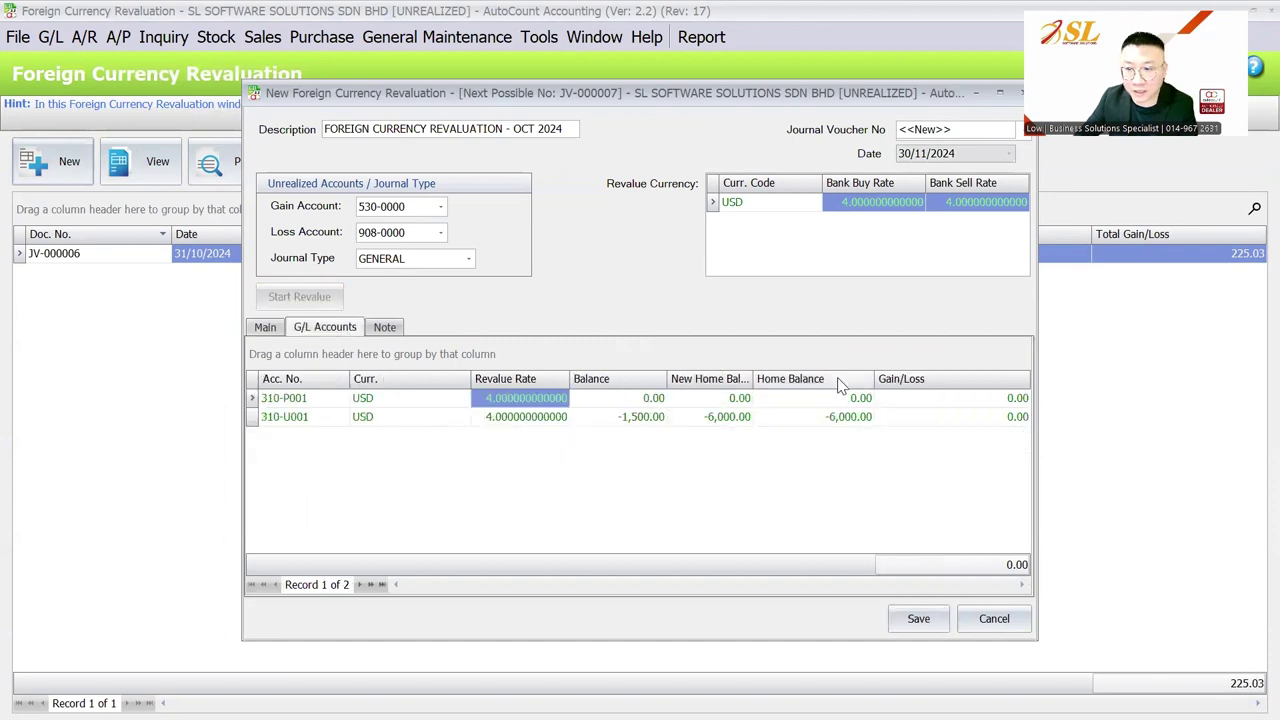
left_click(990, 420)
left_click(262, 330)
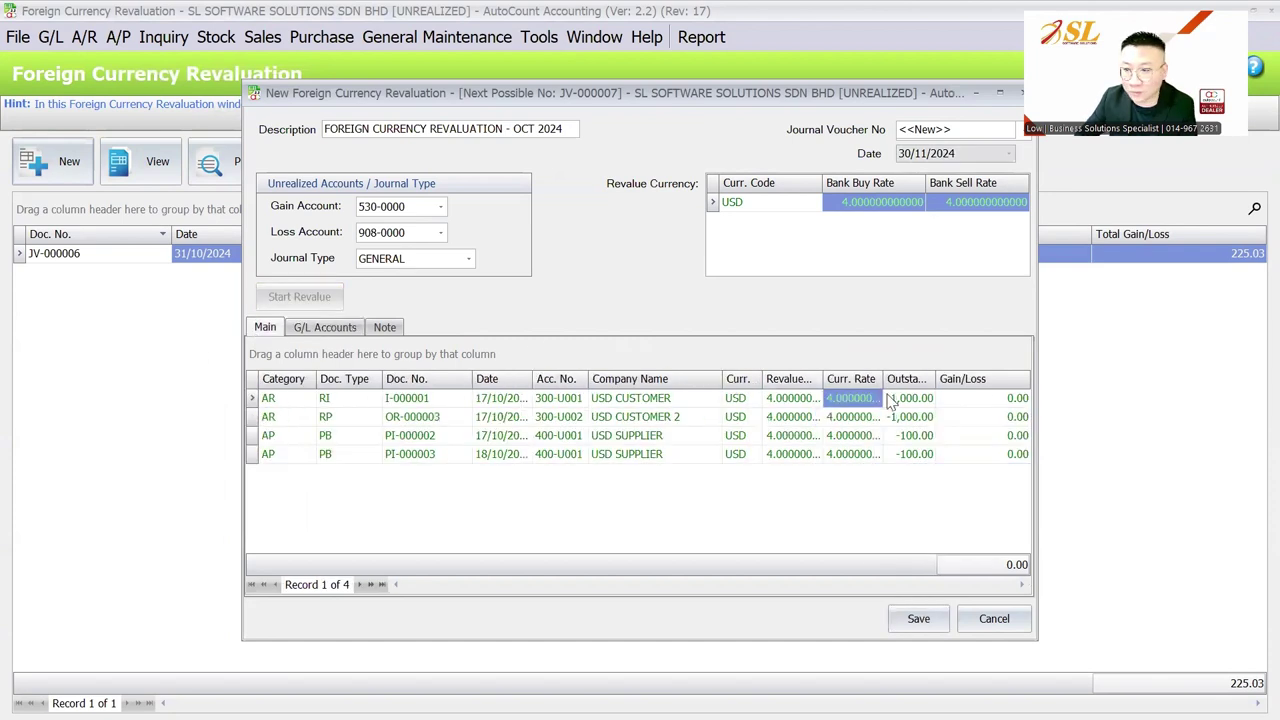
left_click(987, 414)
left_click(983, 455)
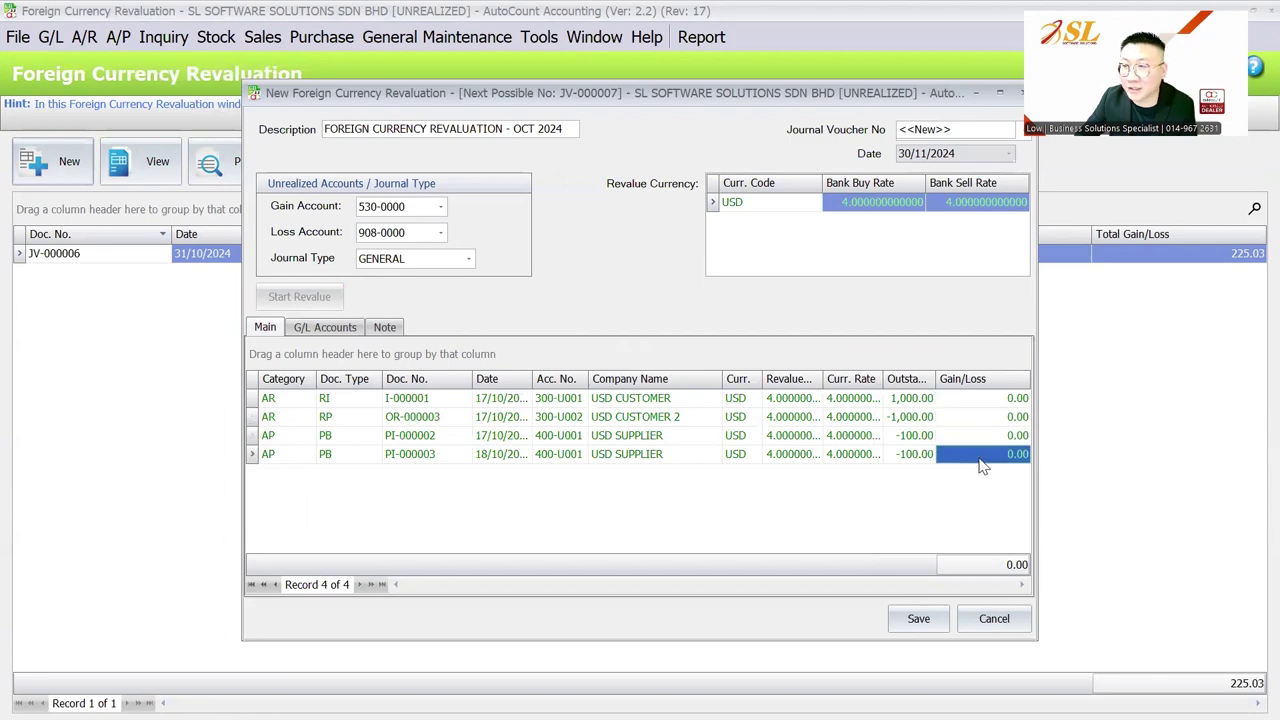
left_click(994, 618)
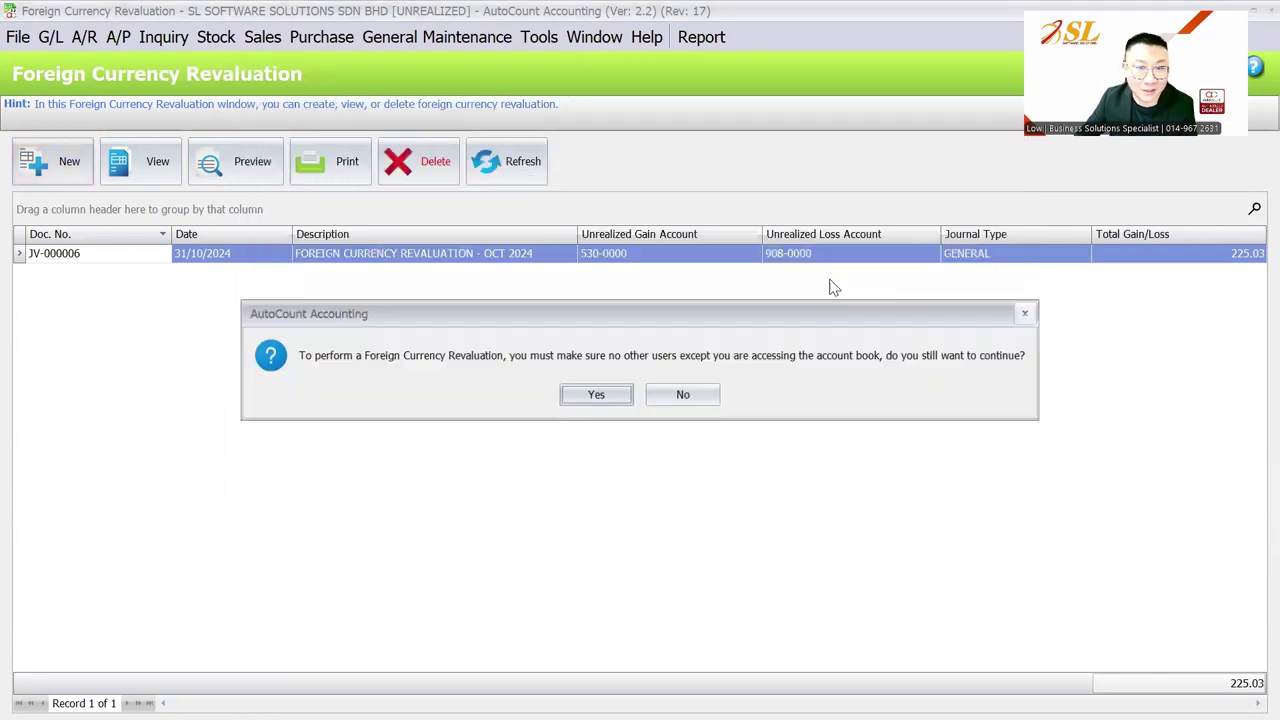
Start another new revaluation and set the USD bank buy rate and bank sell rate to 4.1.
left_click(596, 394)
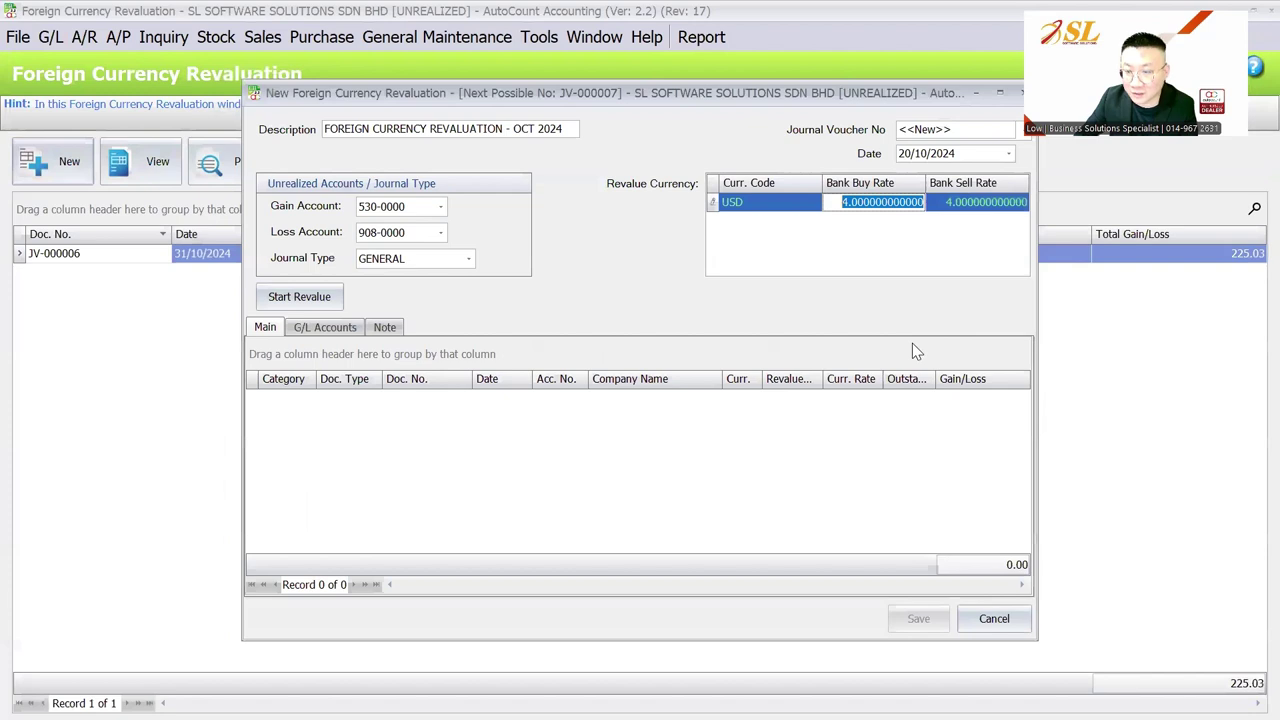
left_click(918, 202)
type("4.1")
key("Tab")
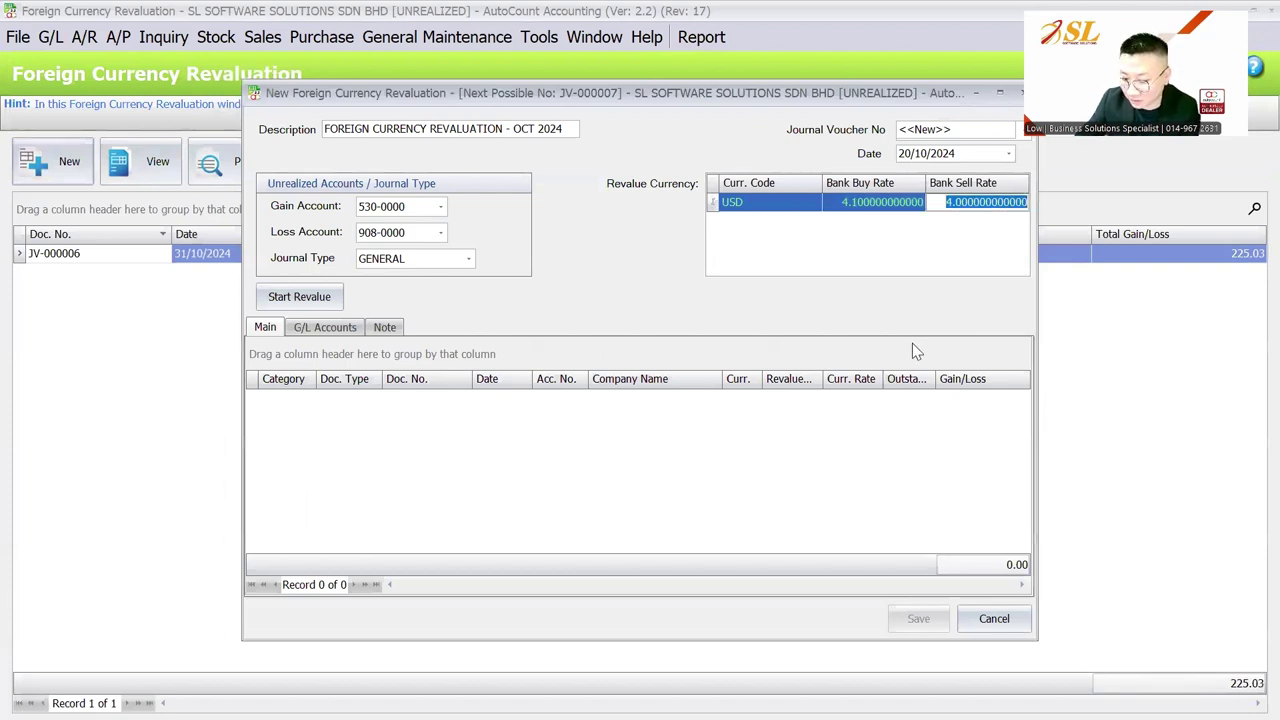
type("4.1")
Date the revaluation 30/11/2024 and run it.
left_click(904, 153)
type("3011")
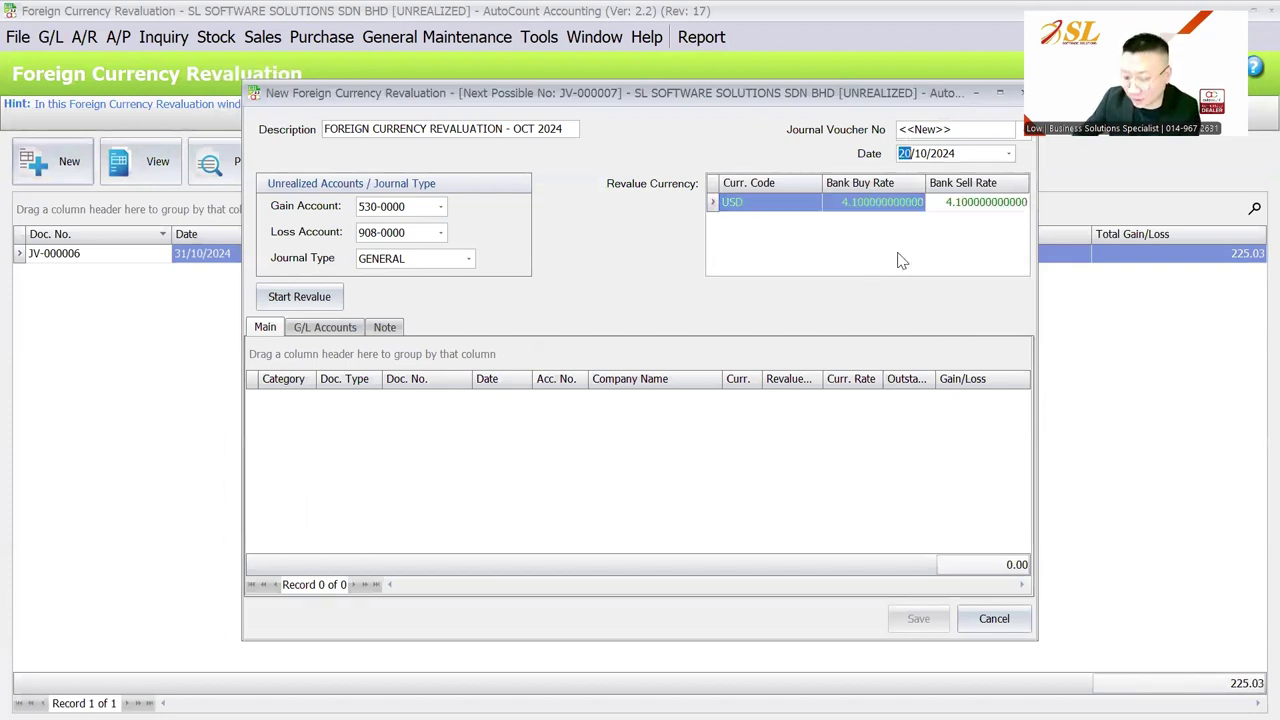
left_click(322, 296)
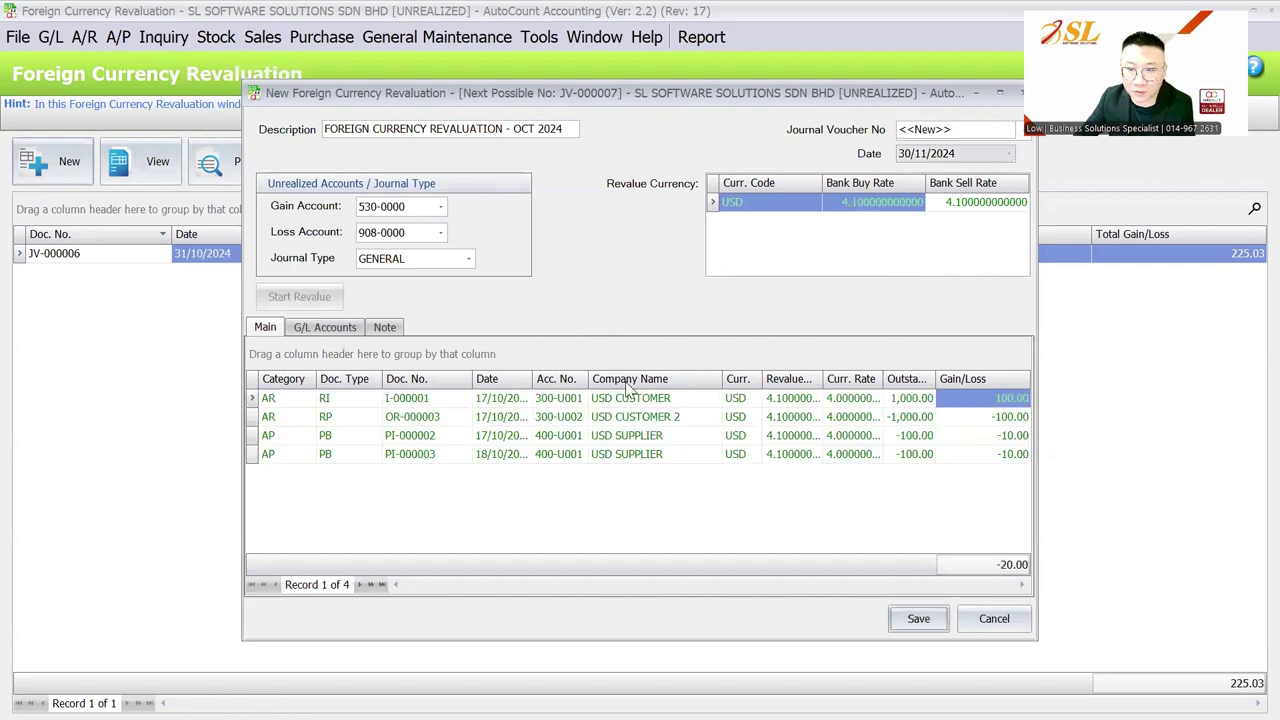
Compare the revalue and current rates of the first A/R invoice and check the G/L account revaluation.
left_click(840, 400)
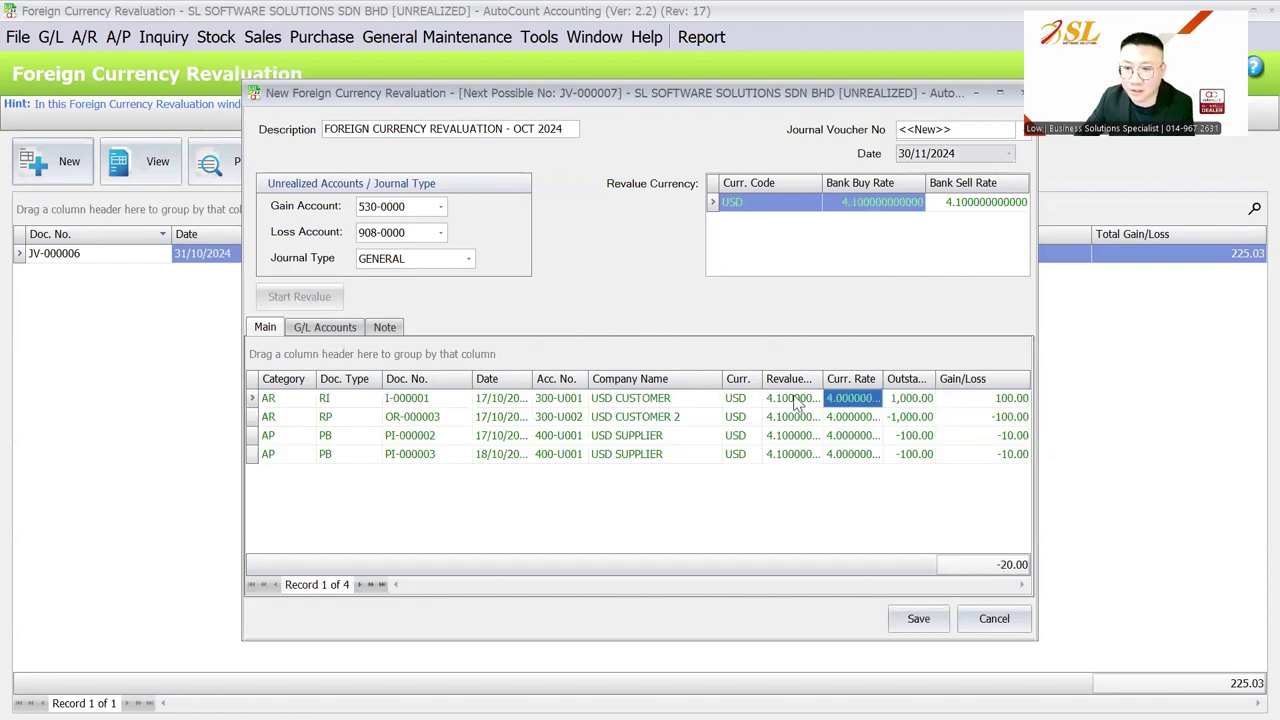
left_click(798, 400)
left_click(347, 332)
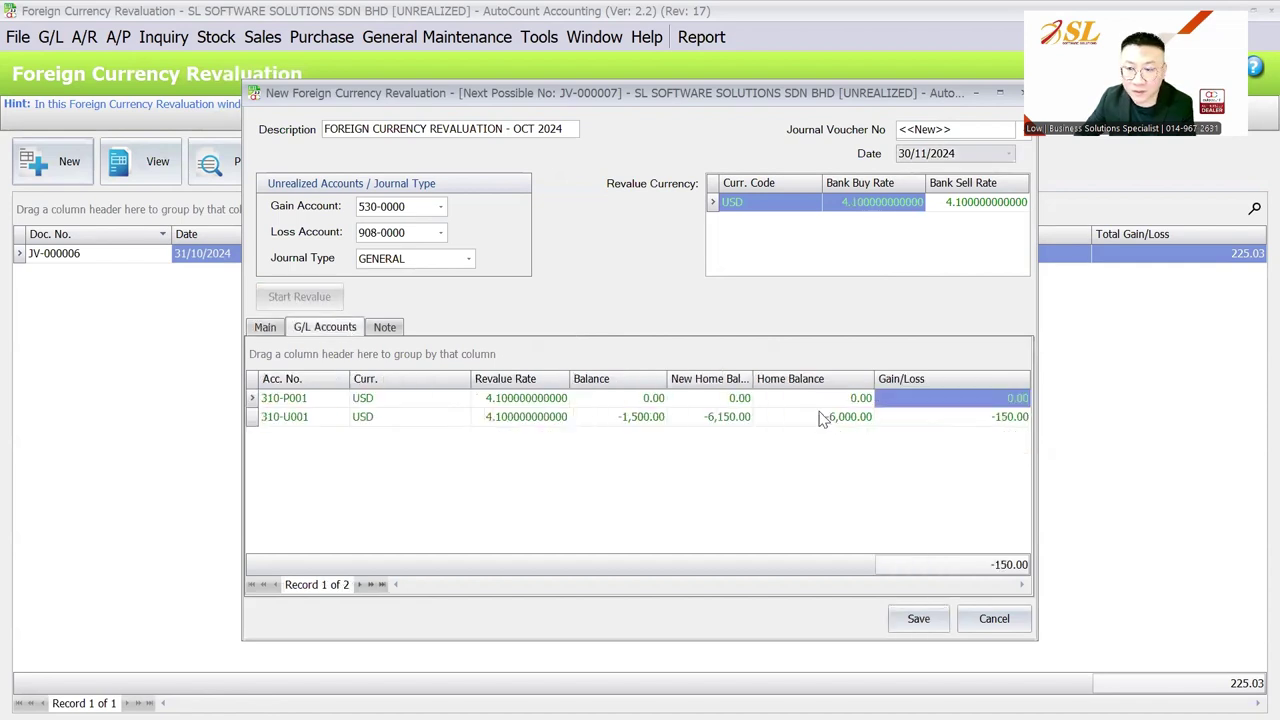
left_click(530, 420)
left_click(275, 331)
left_click(857, 398)
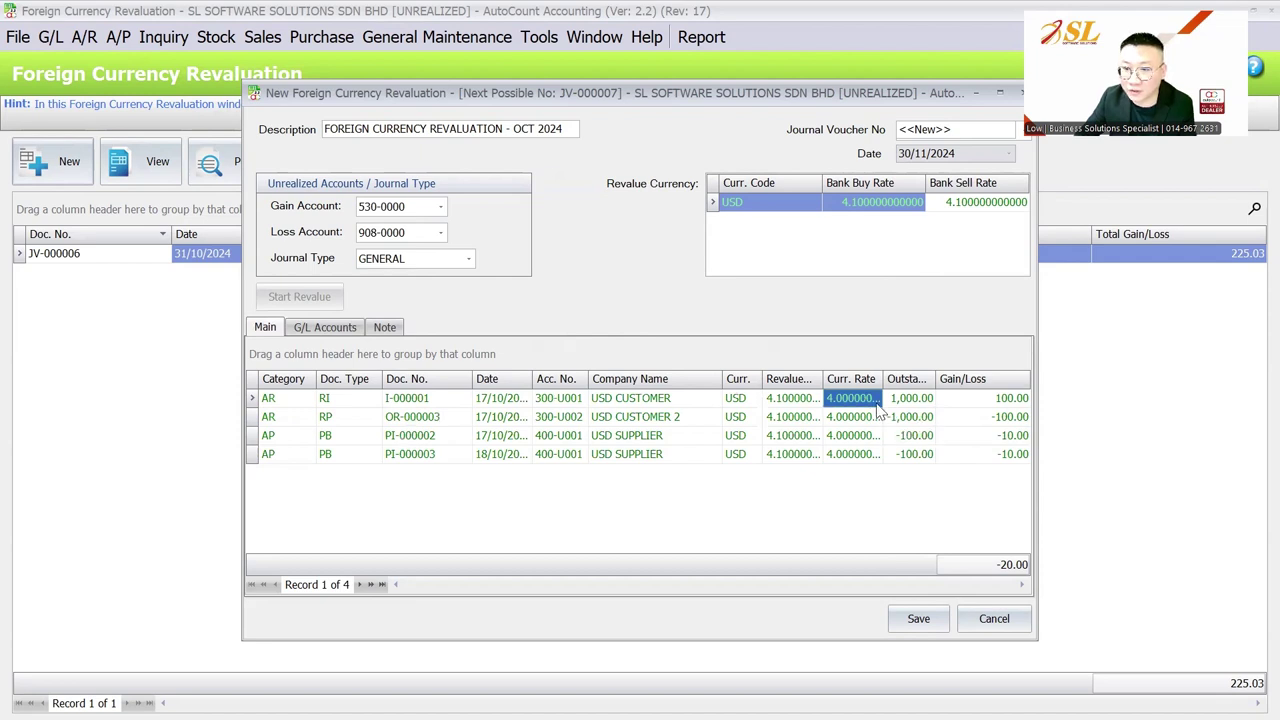
left_click(788, 398)
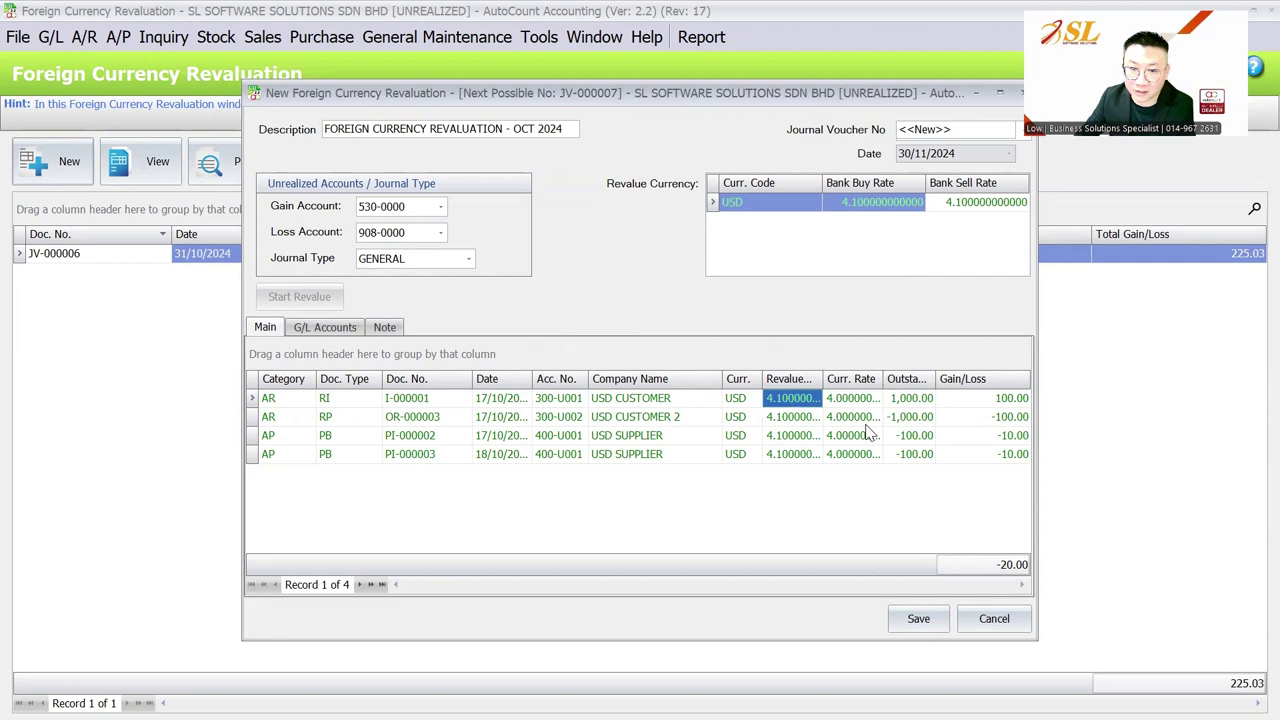
Set the description to FOREIGN CURRENCY REVALUATION - NOV 2024, save the revaluation and review the saved entry.
left_click(524, 129)
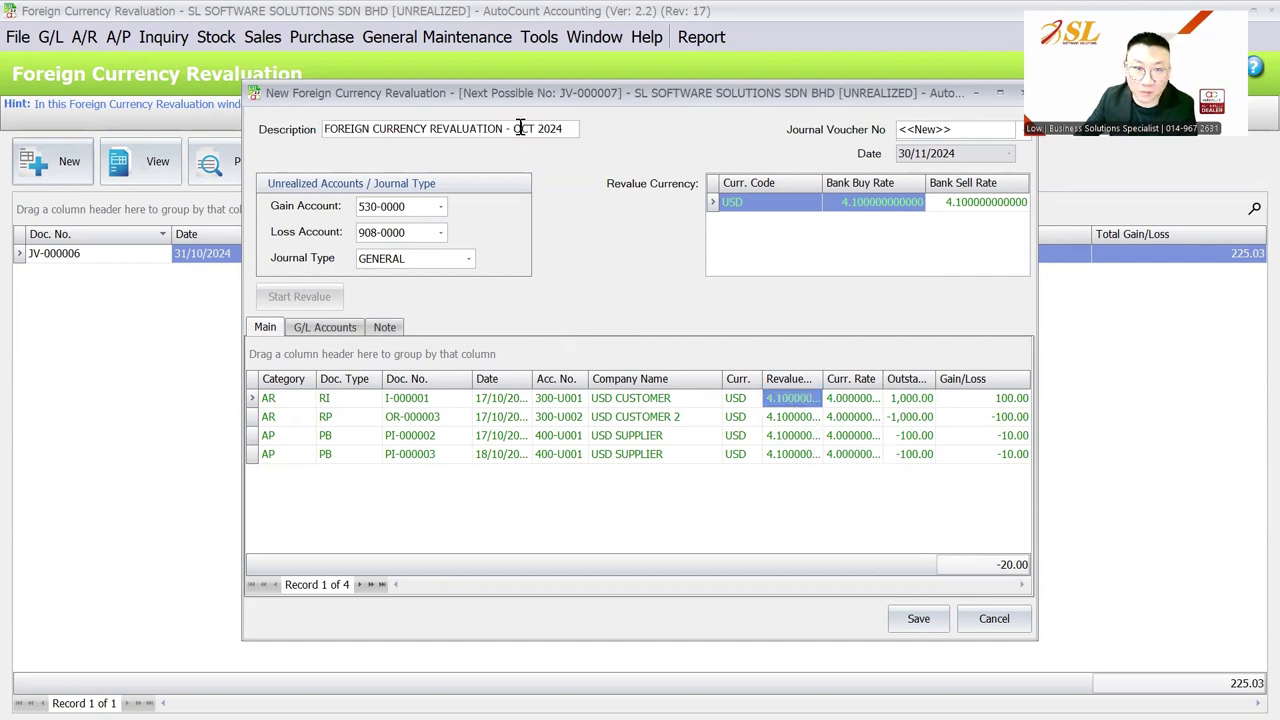
double_click(524, 129)
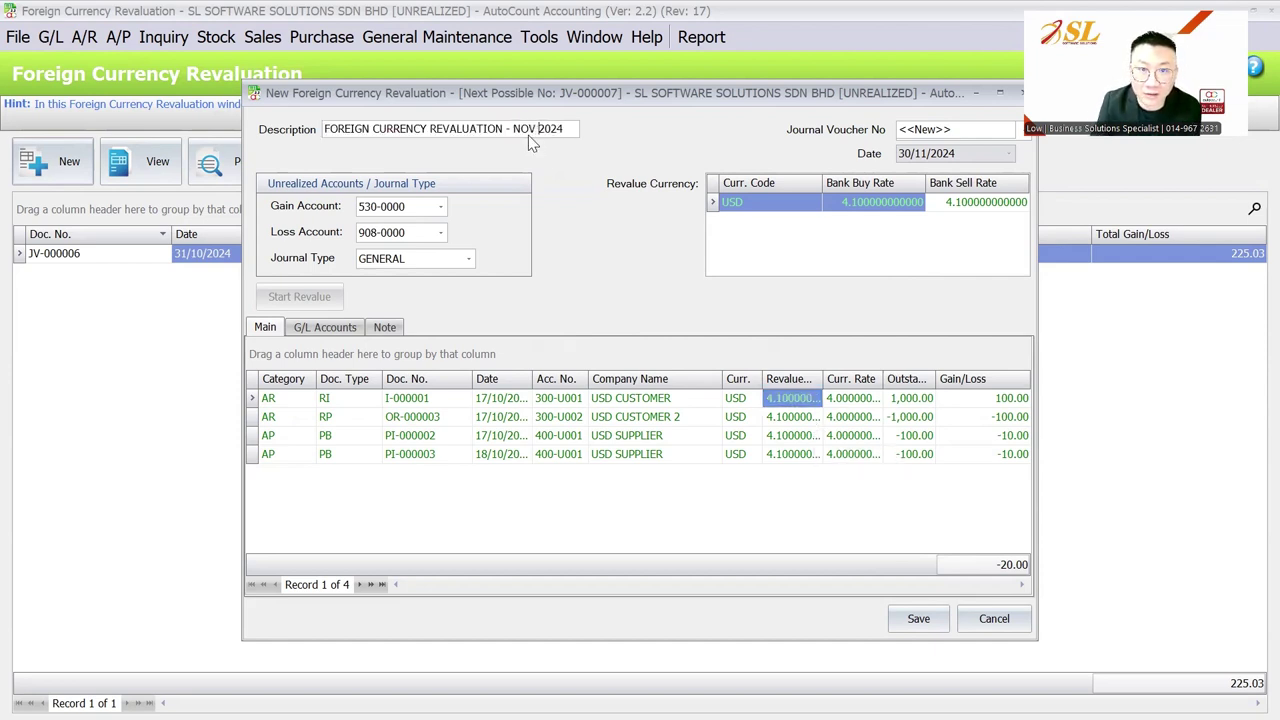
left_click(918, 618)
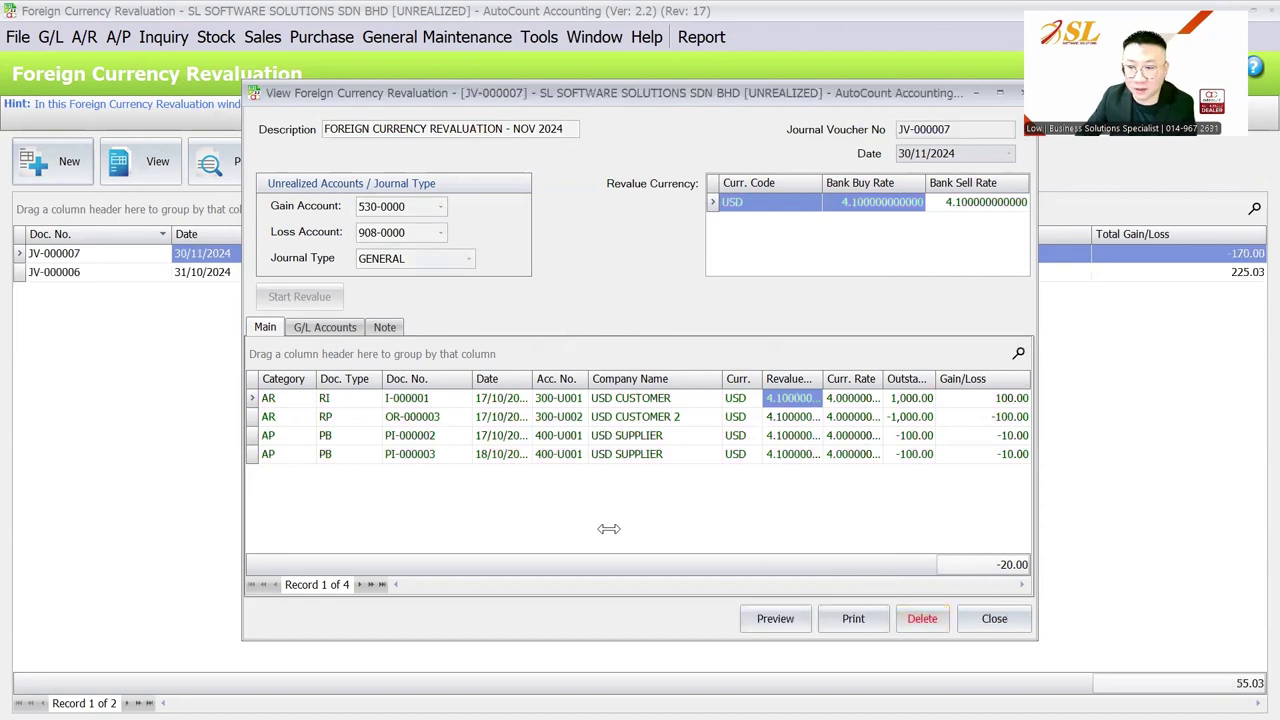
left_click(972, 617)
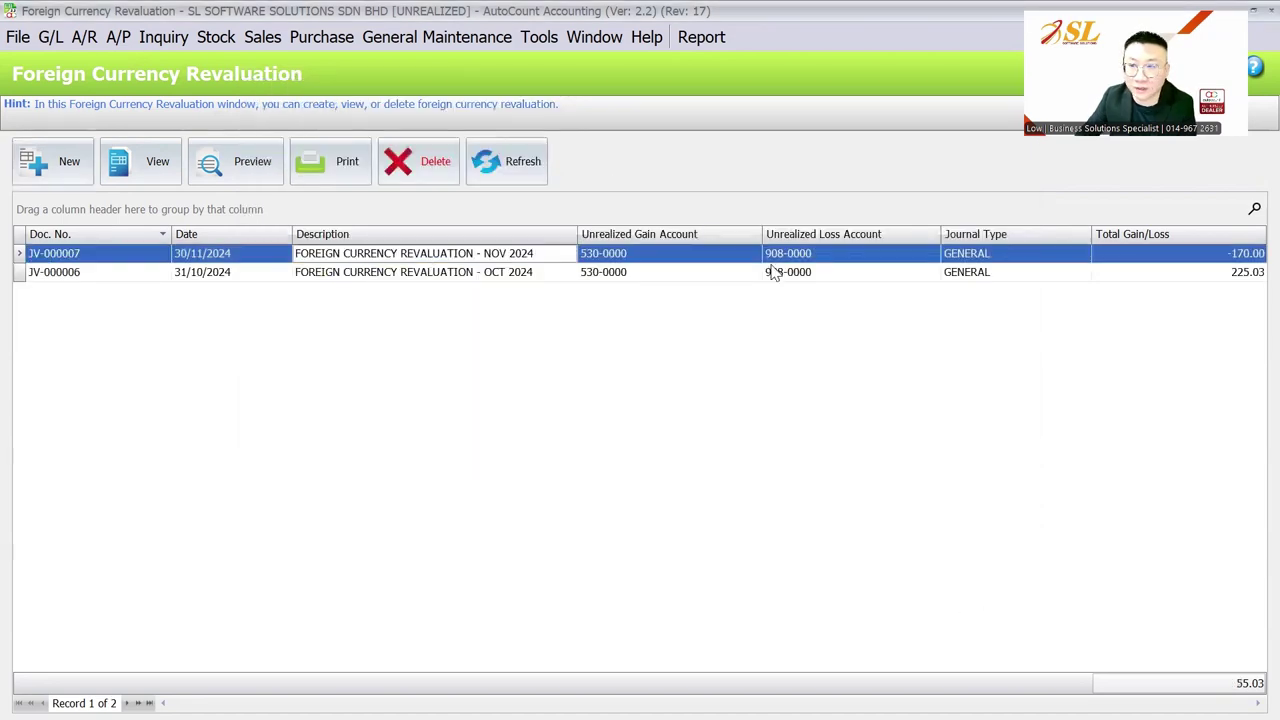
left_click(150, 168)
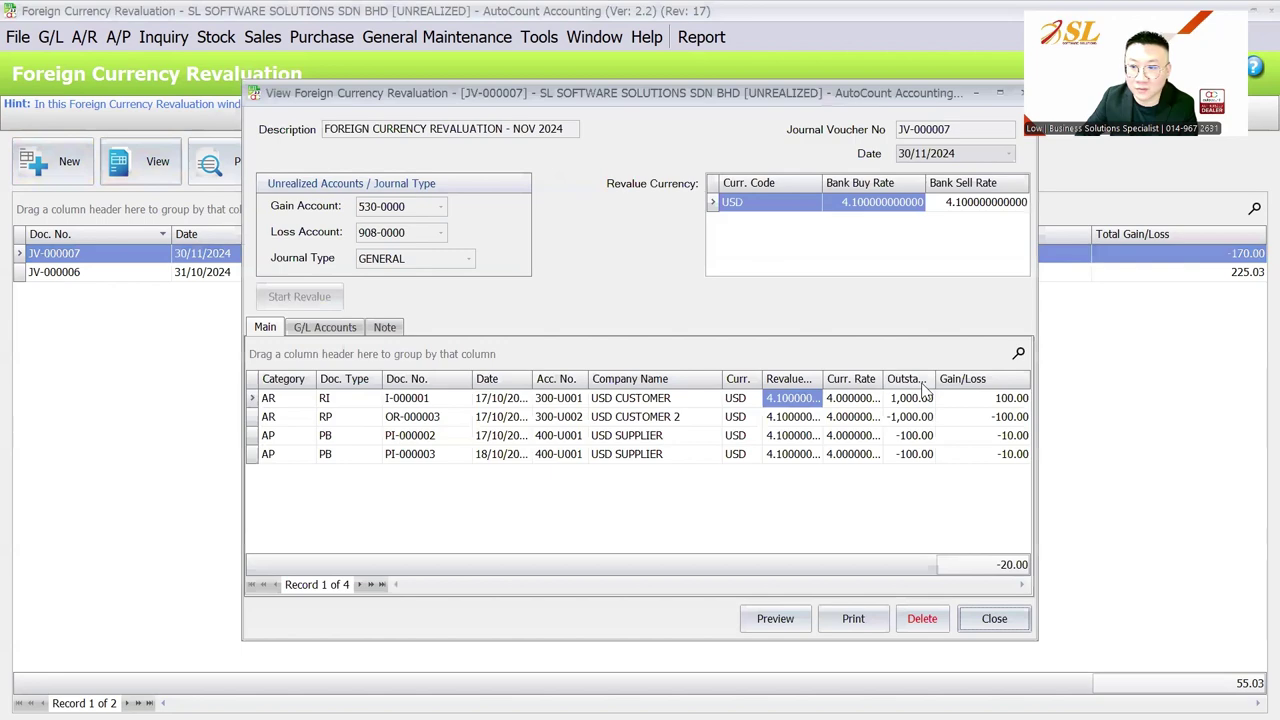
key("Escape")
Try to save sales invoice I-000001 with the currency rate set to 4, and discard the changes.
left_click(262, 37)
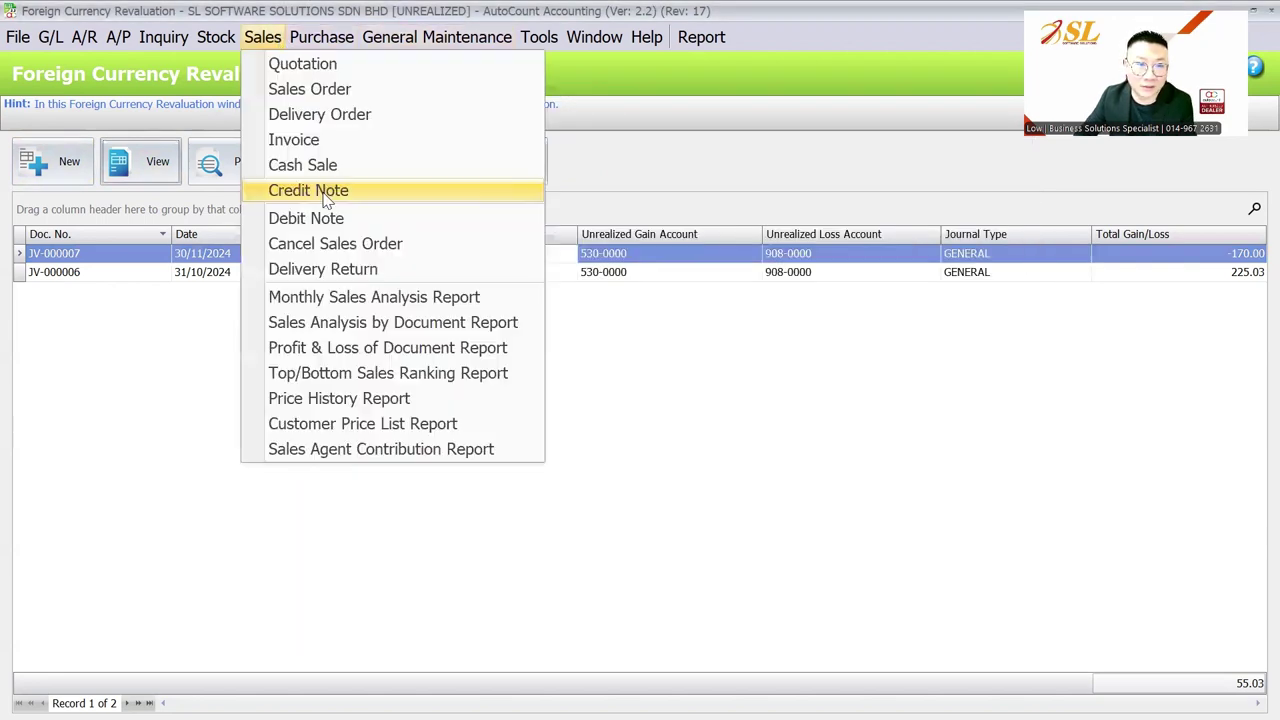
left_click(294, 140)
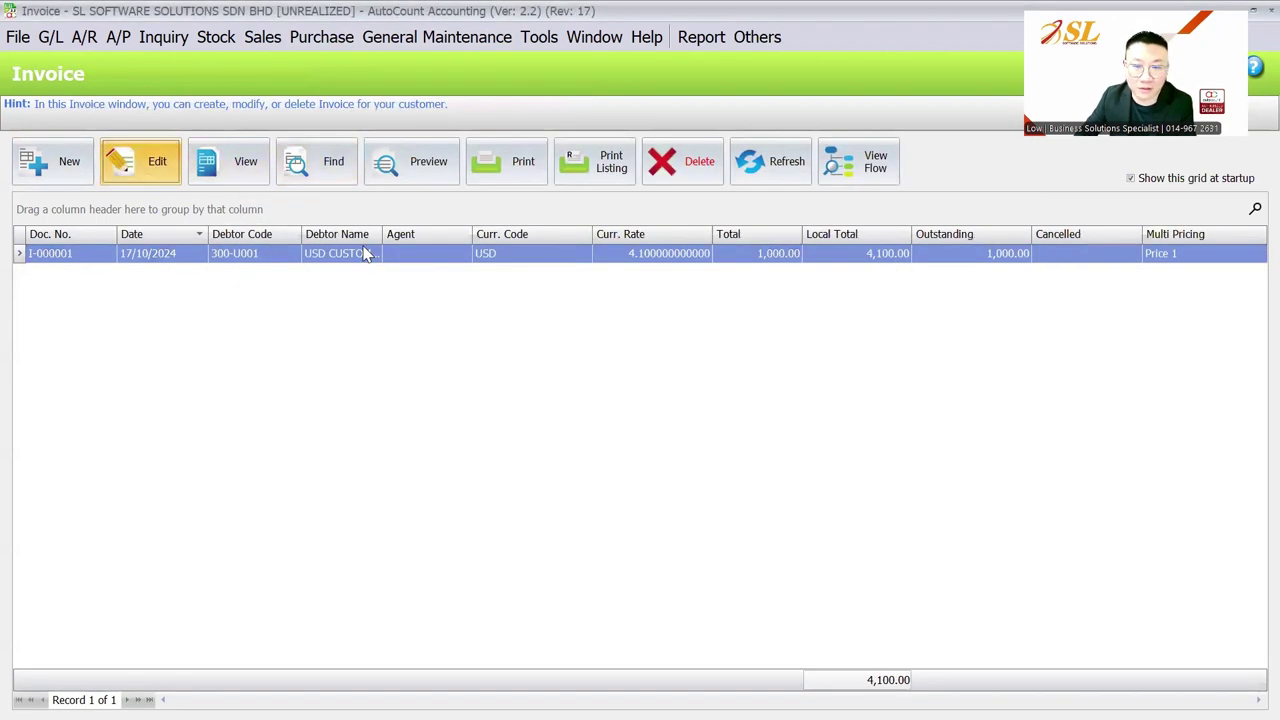
left_click(150, 162)
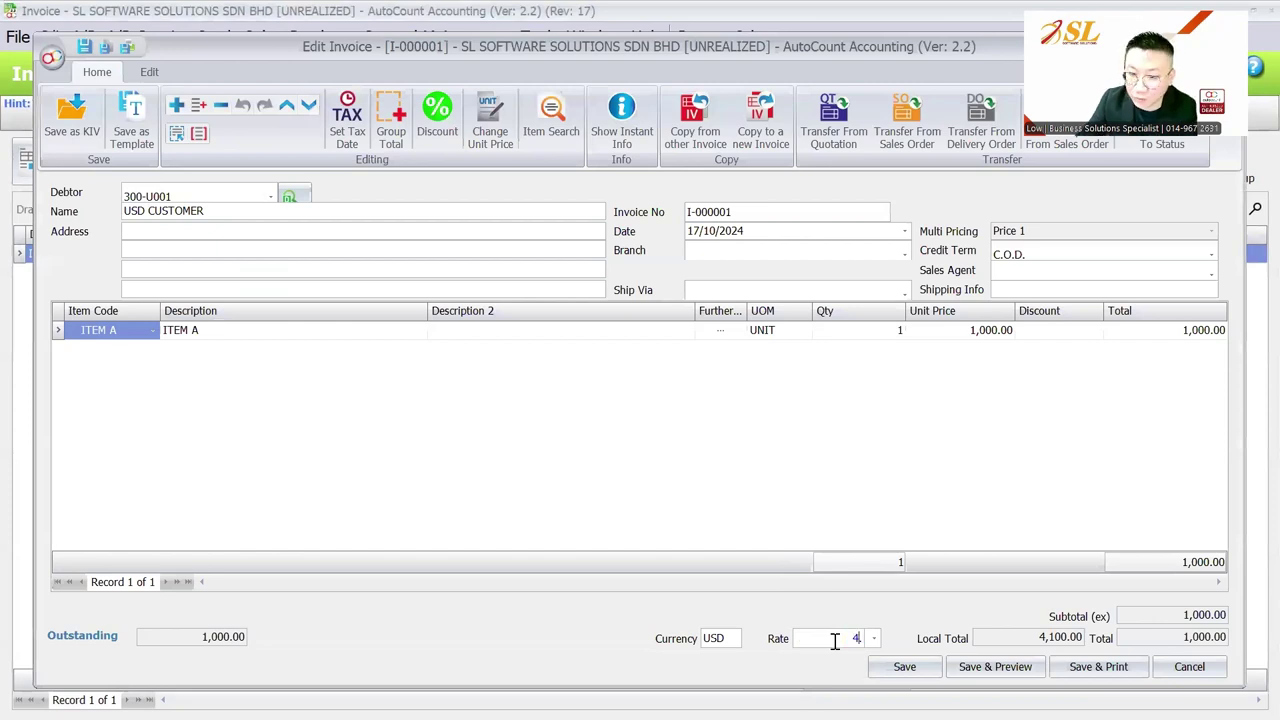
left_click(903, 665)
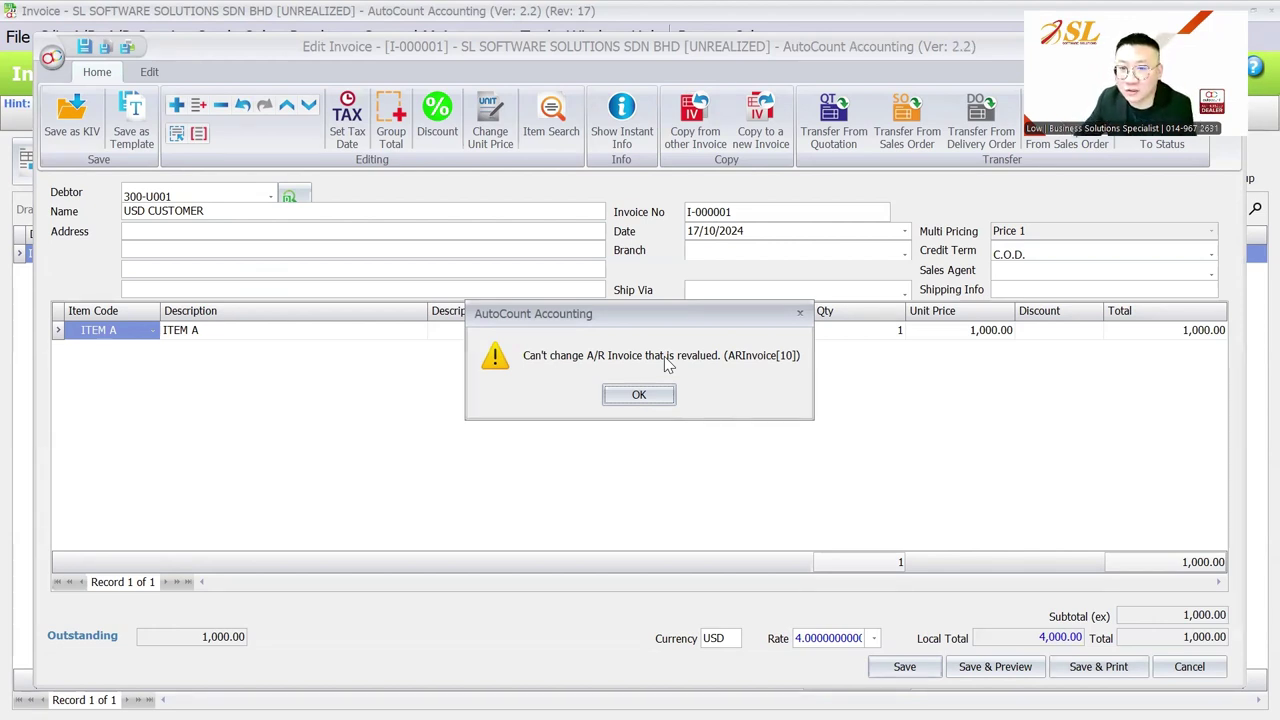
key("Escape")
key("Escape")
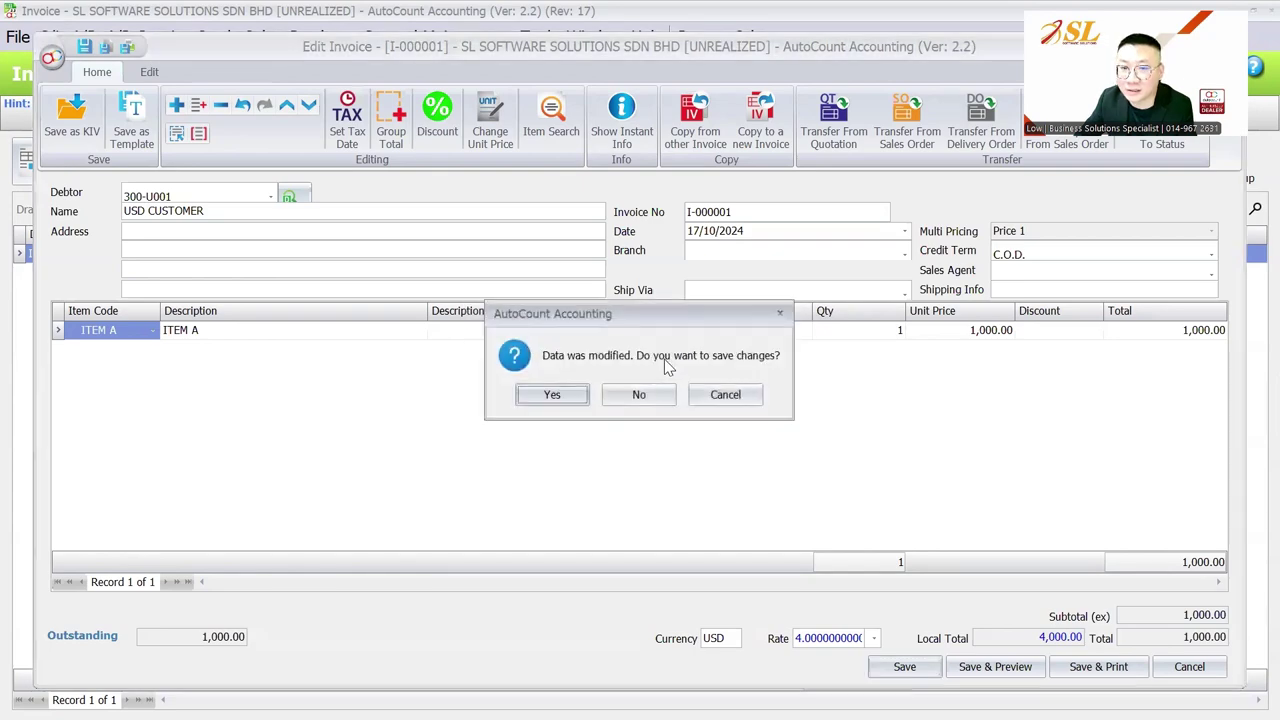
left_click(645, 393)
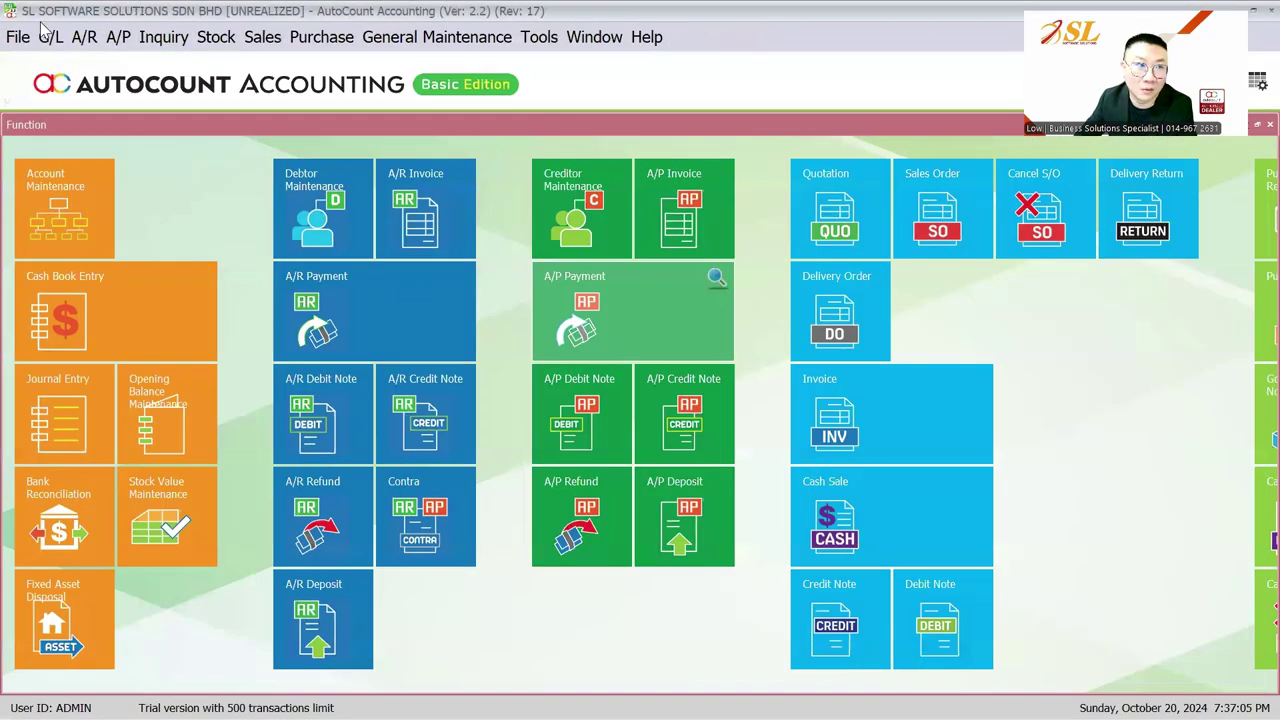
left_click(50, 37)
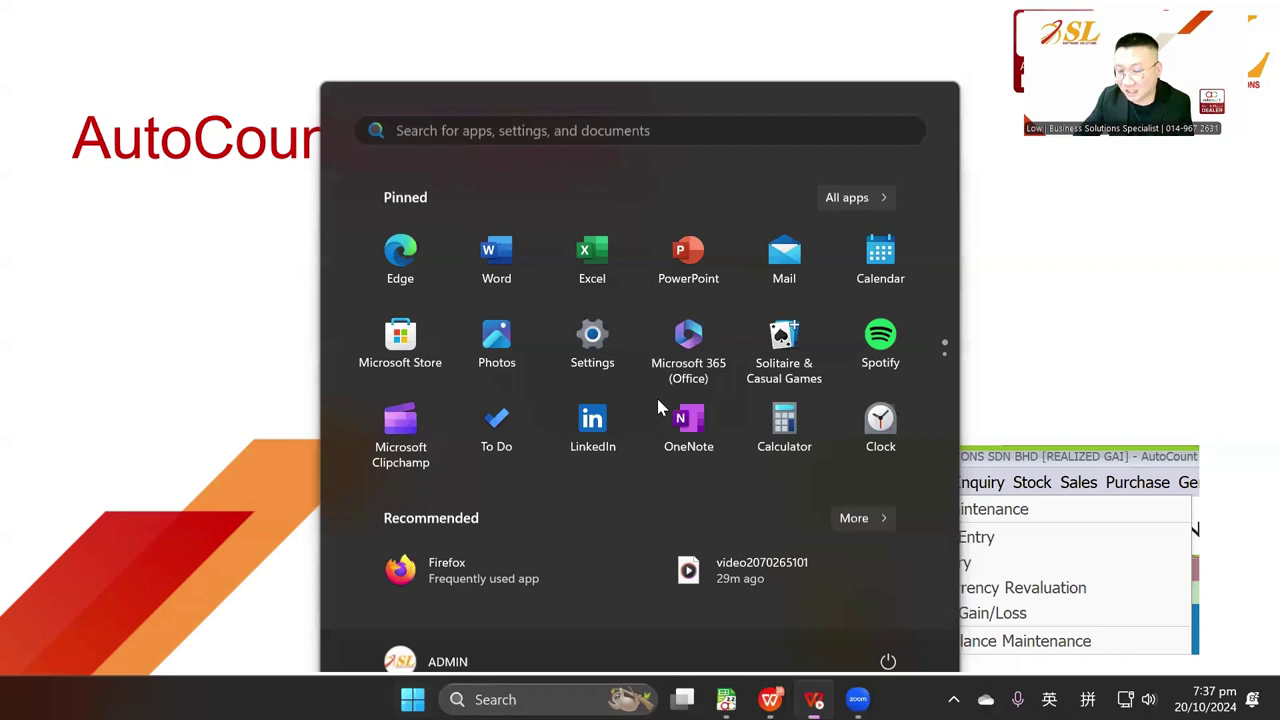
key("Escape")
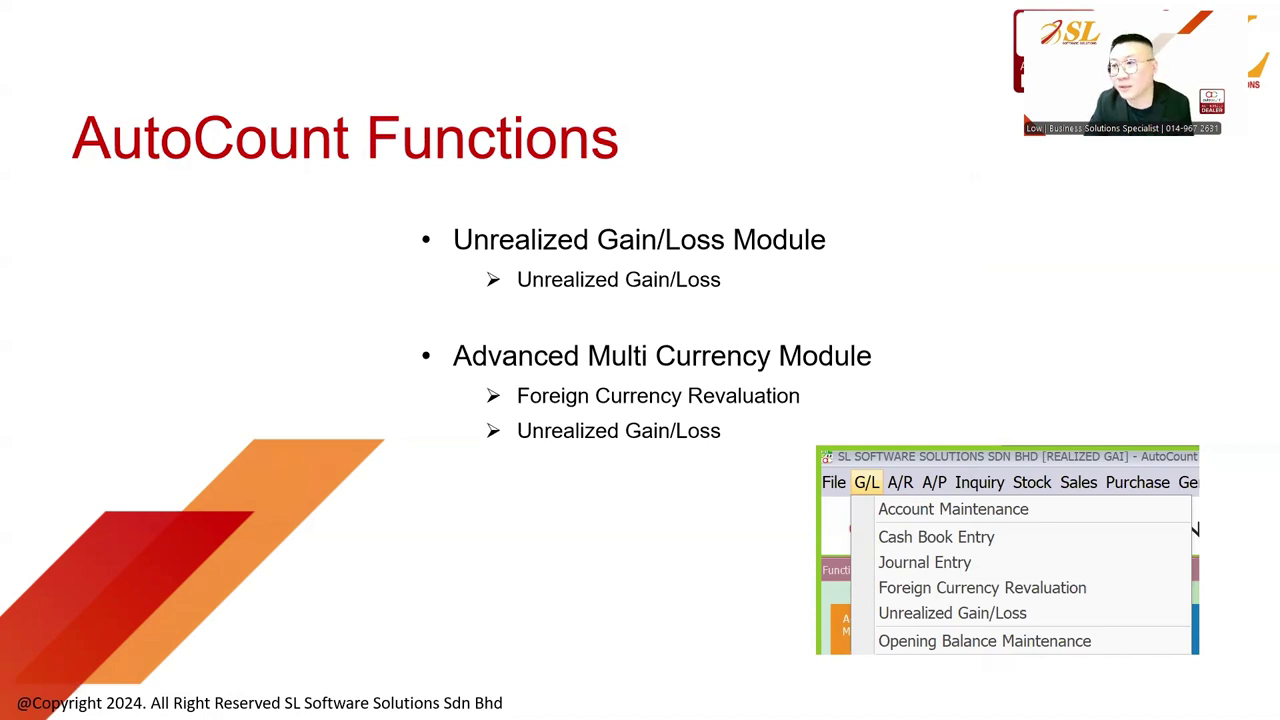
key("Right")
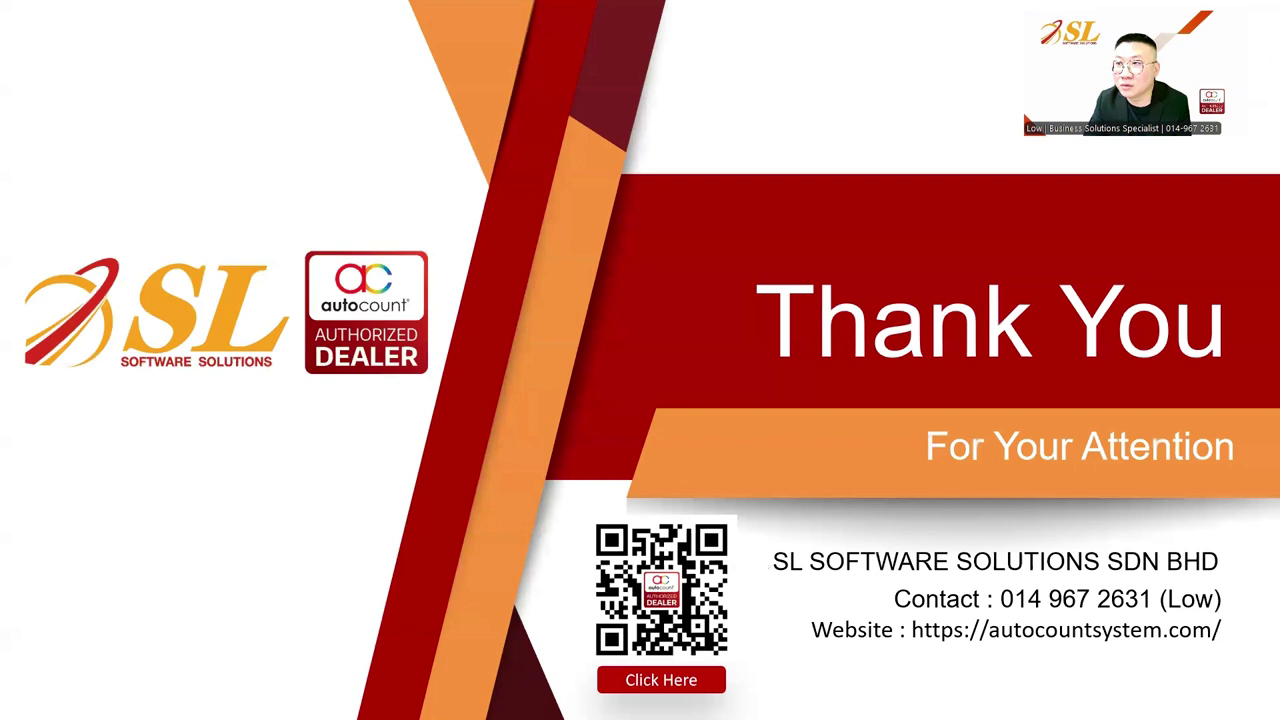